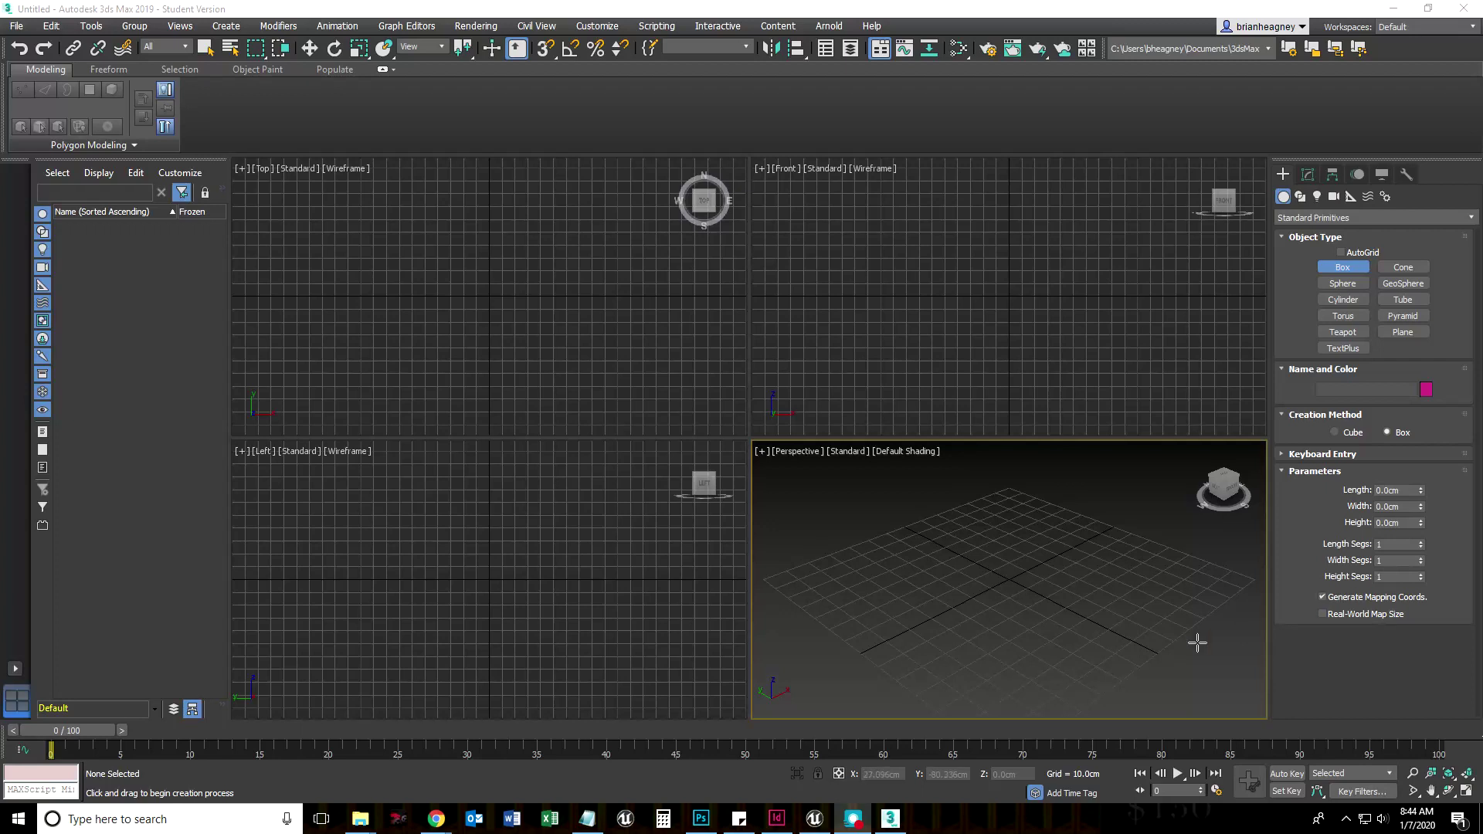
Step: Bring the Unreal Editor with the table level forward, then minimize it to reveal the empty 3ds Max scene
scroll(1029, 622, up, 4)
scroll(945, 579, down, 3)
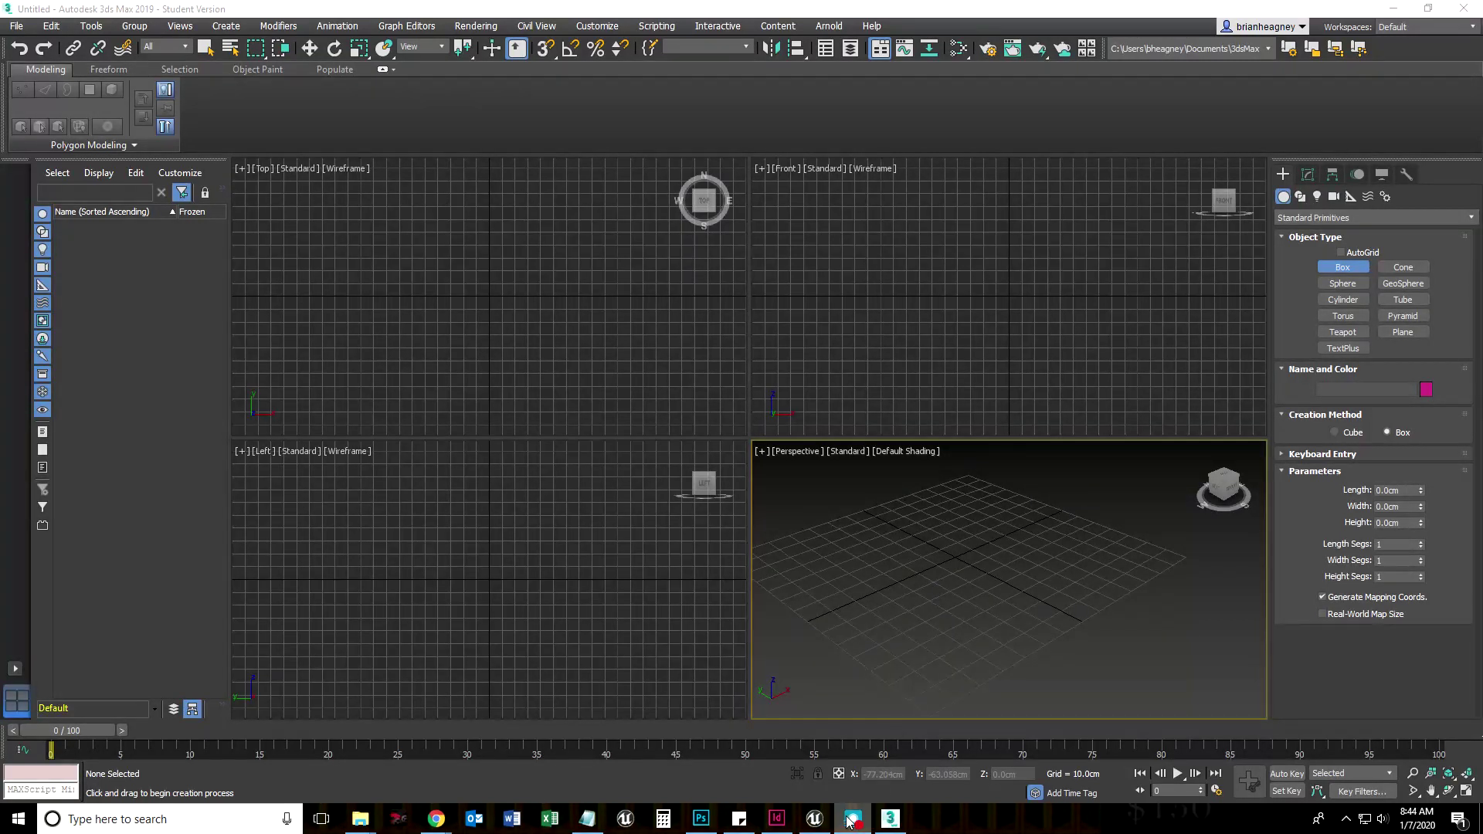
click(819, 741)
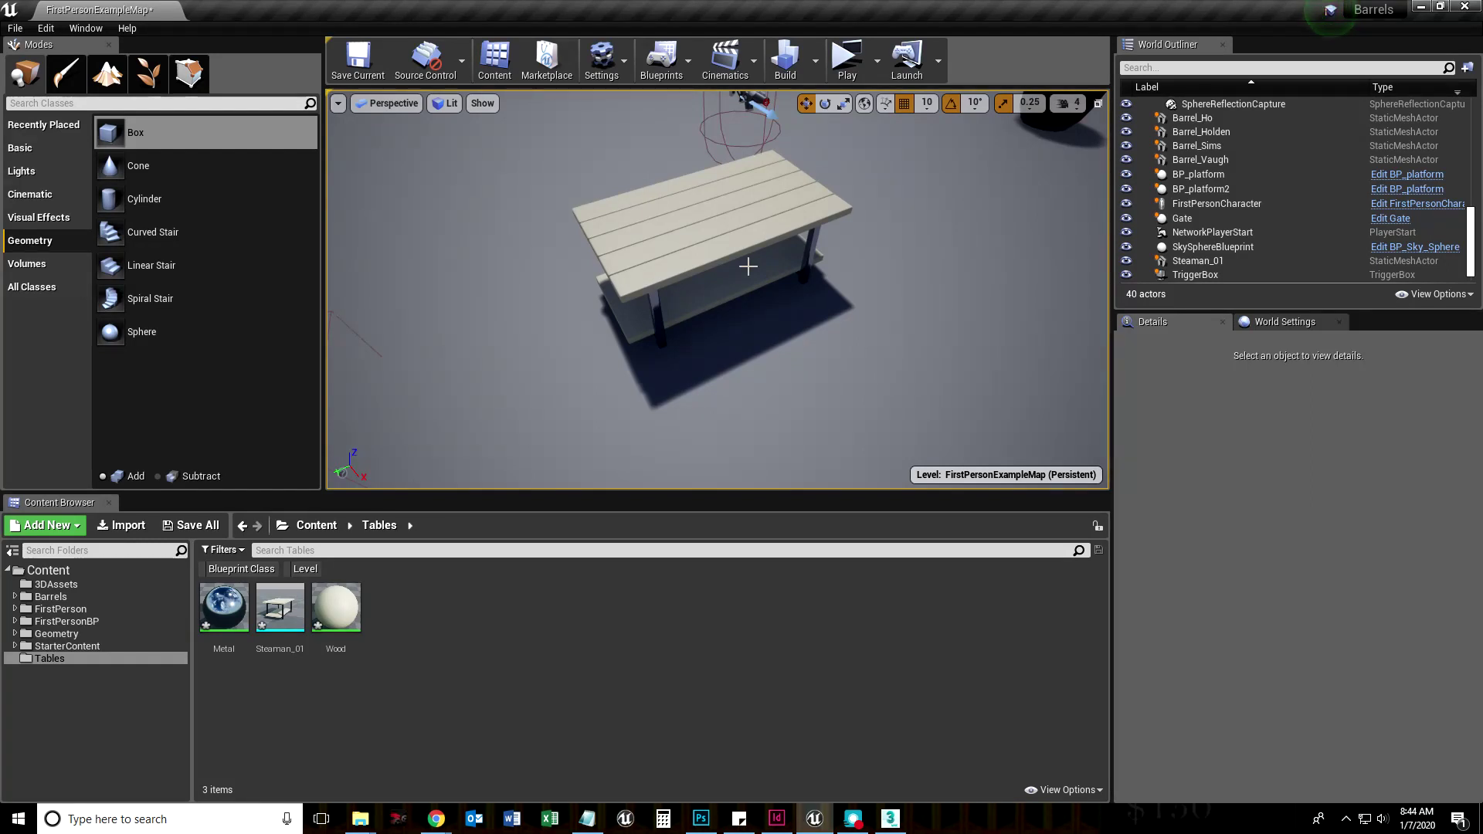
click(1421, 7)
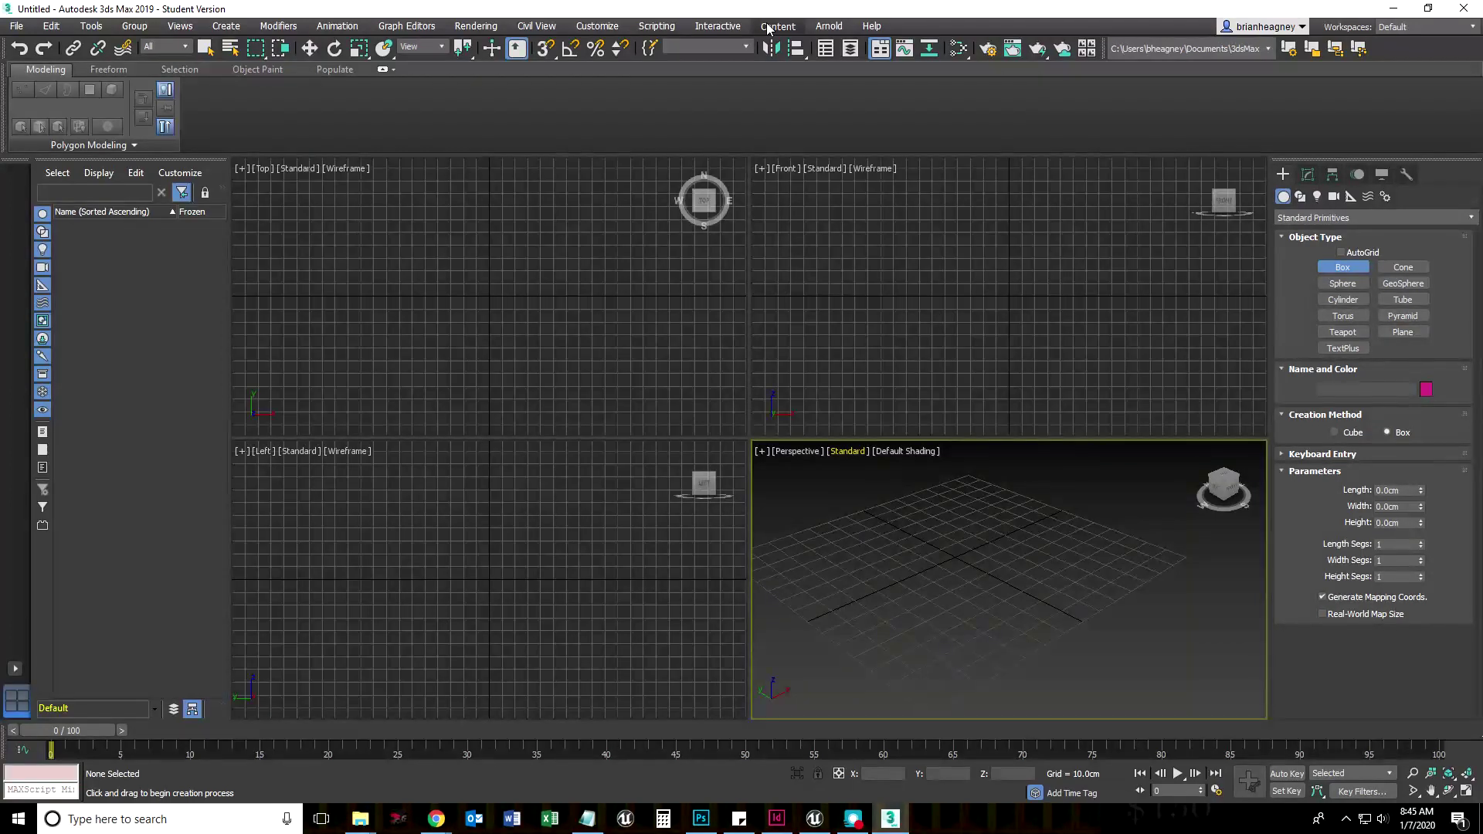
click(611, 31)
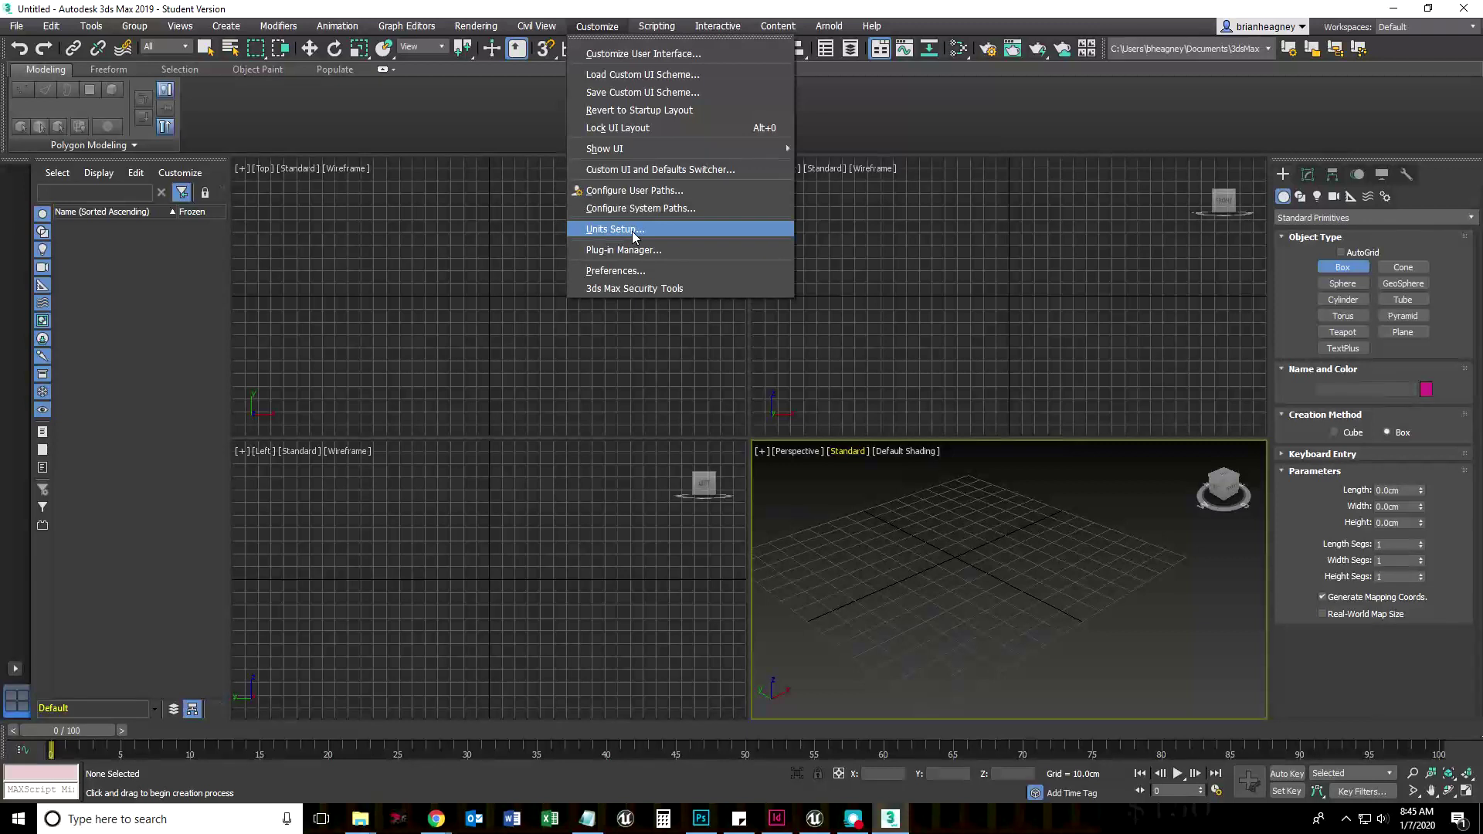
click(631, 231)
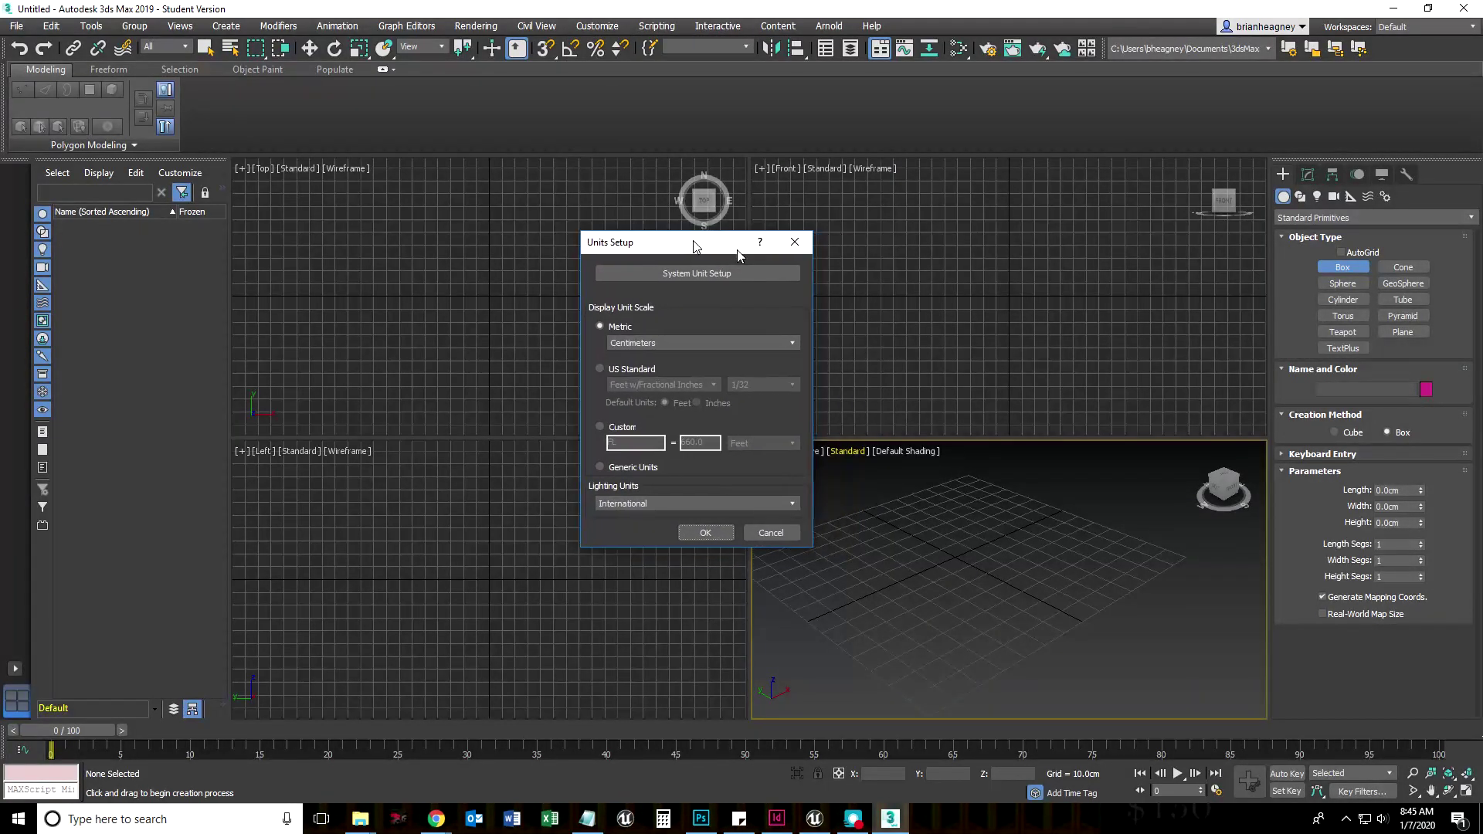
drag(694, 245, 690, 244)
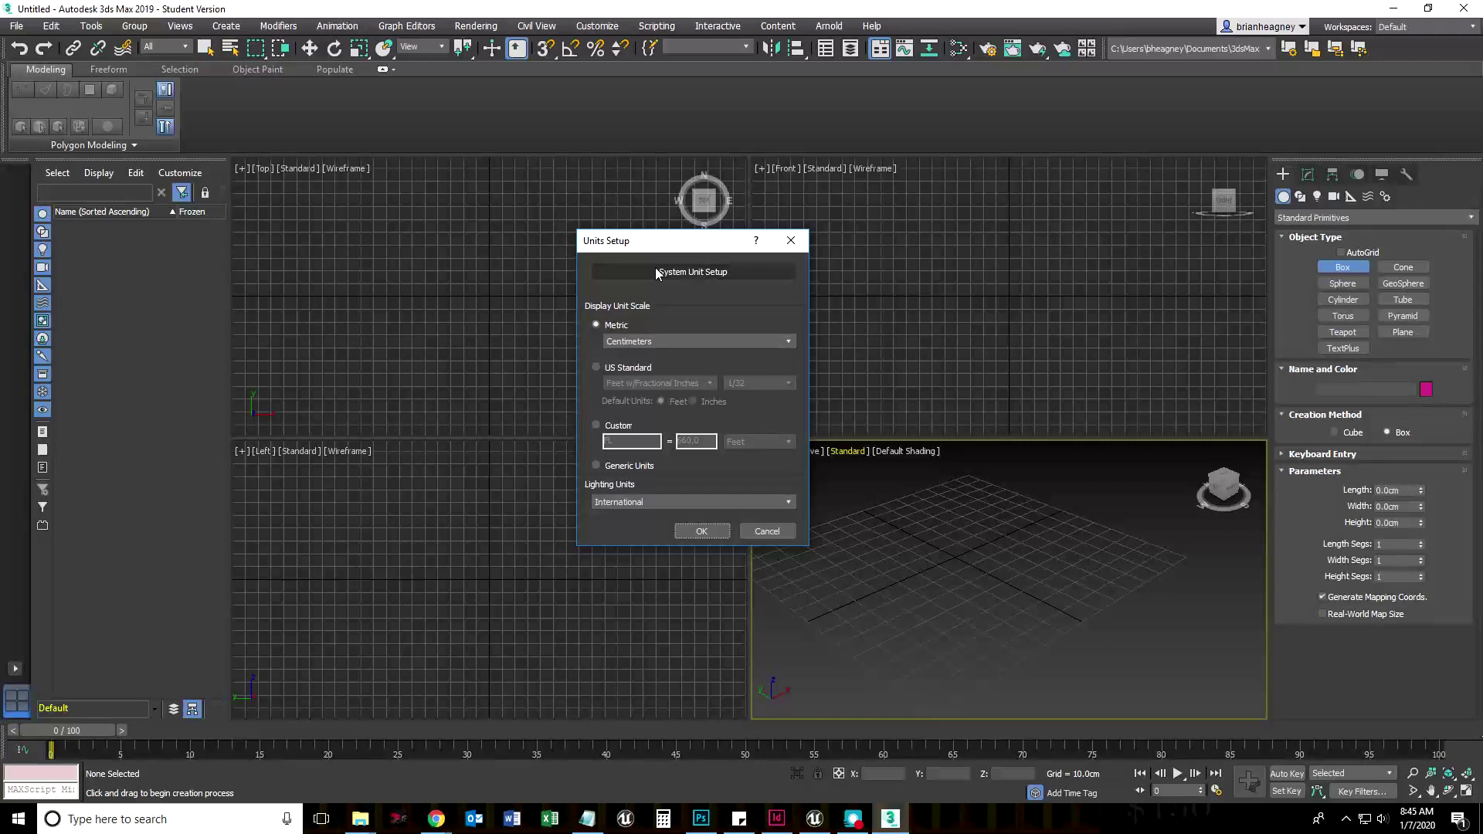
click(705, 278)
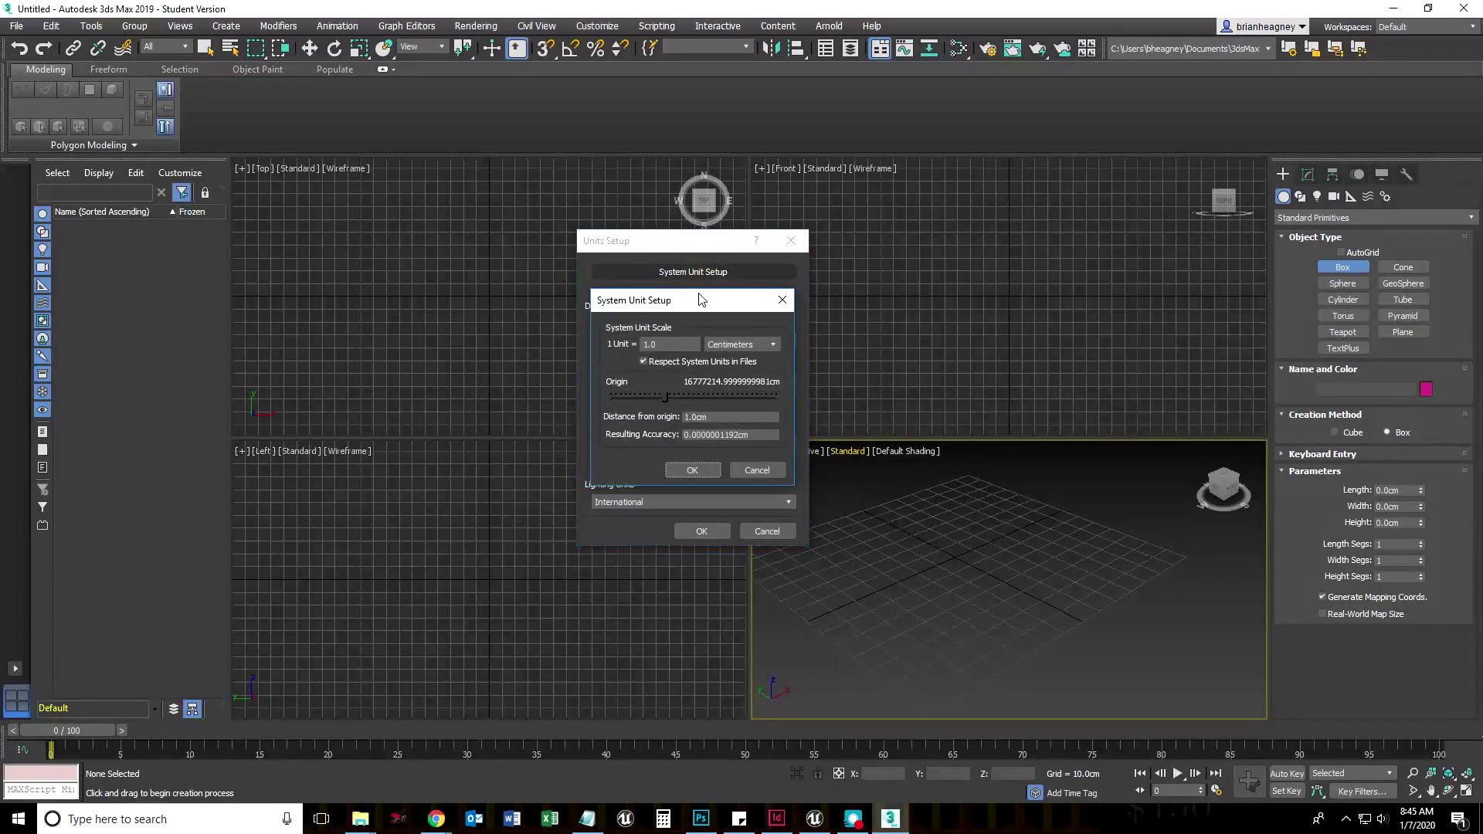
drag(675, 308, 940, 252)
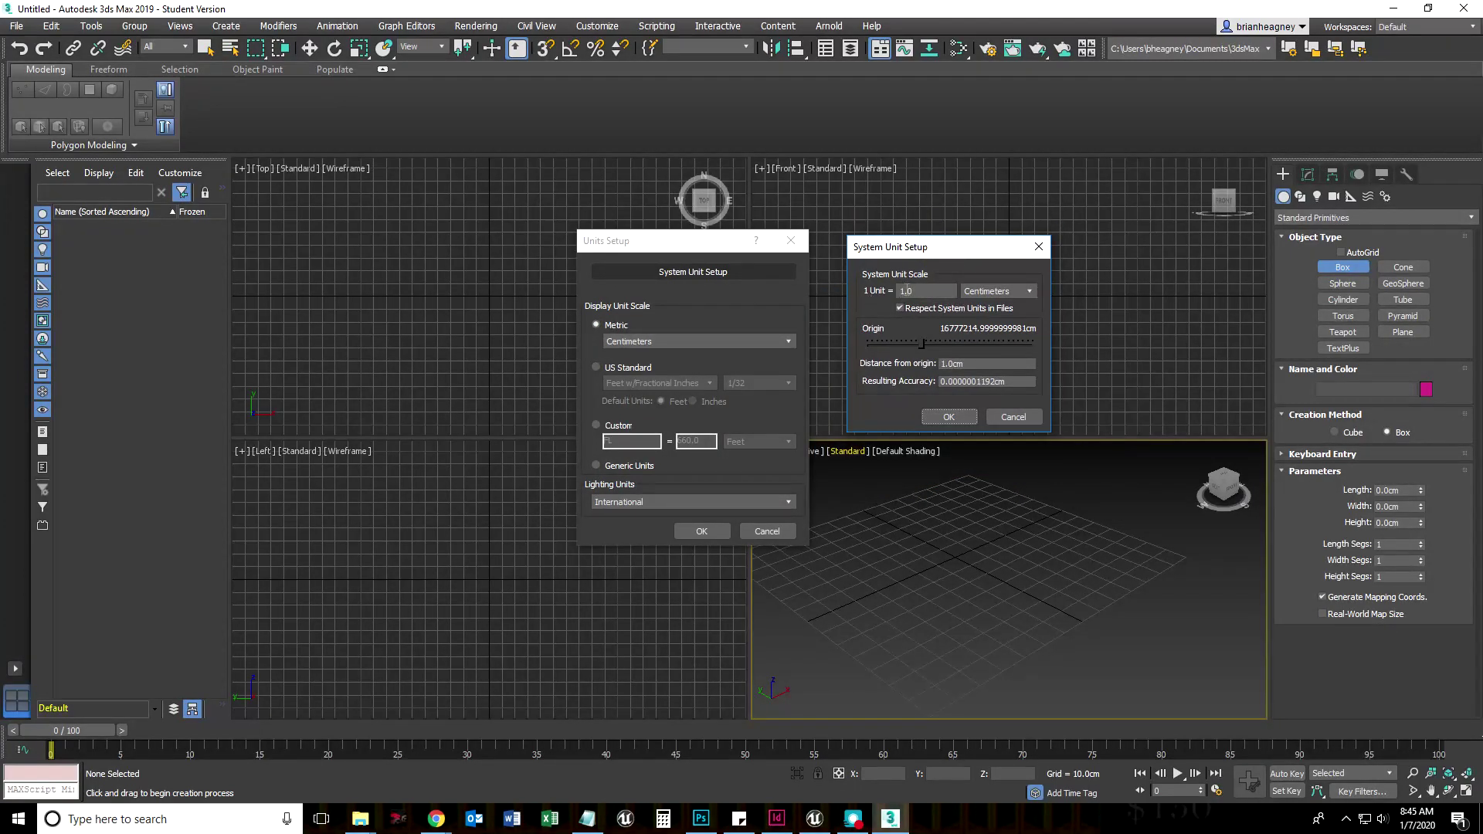
click(1013, 293)
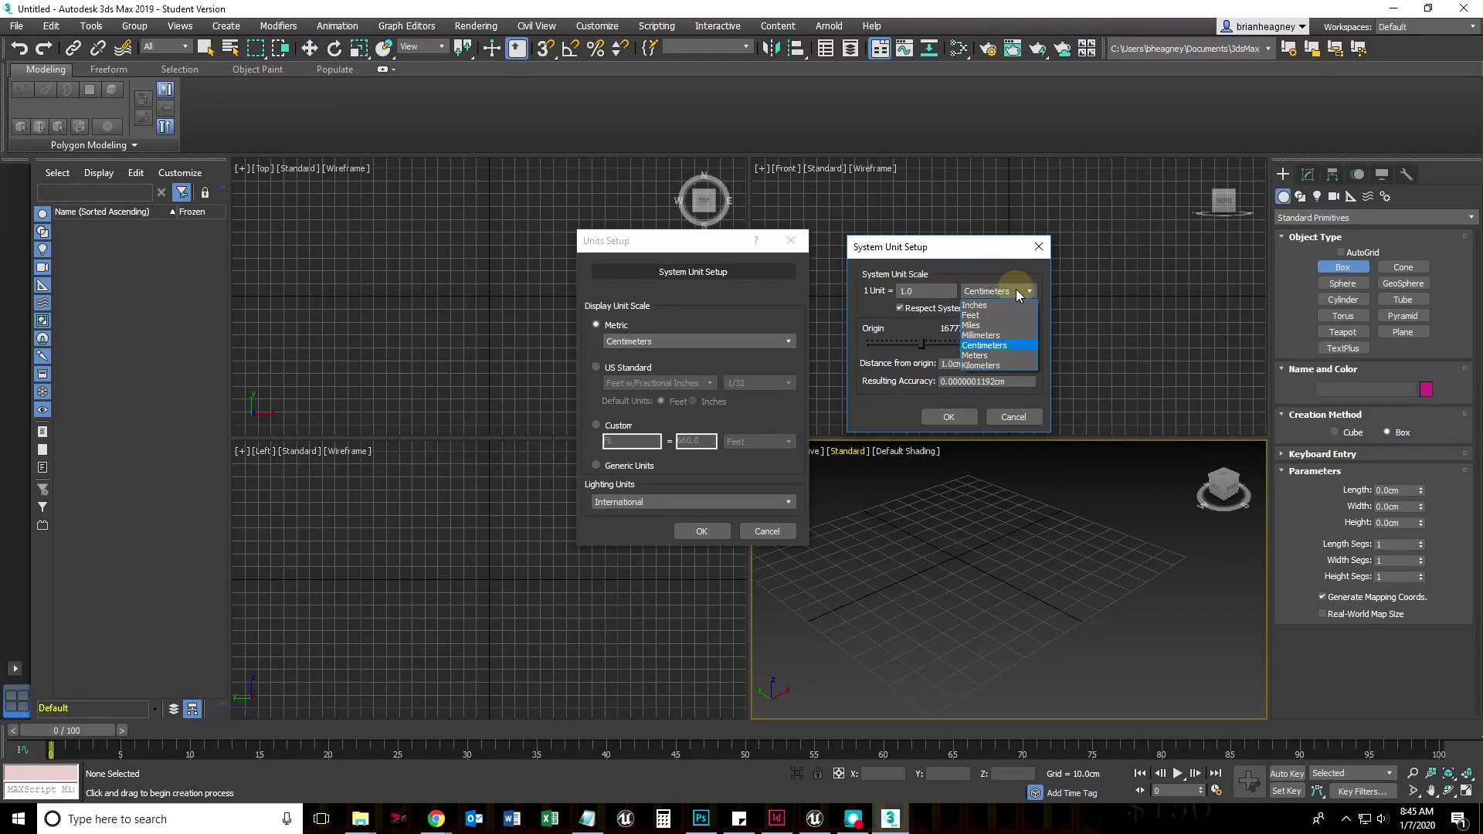
click(995, 306)
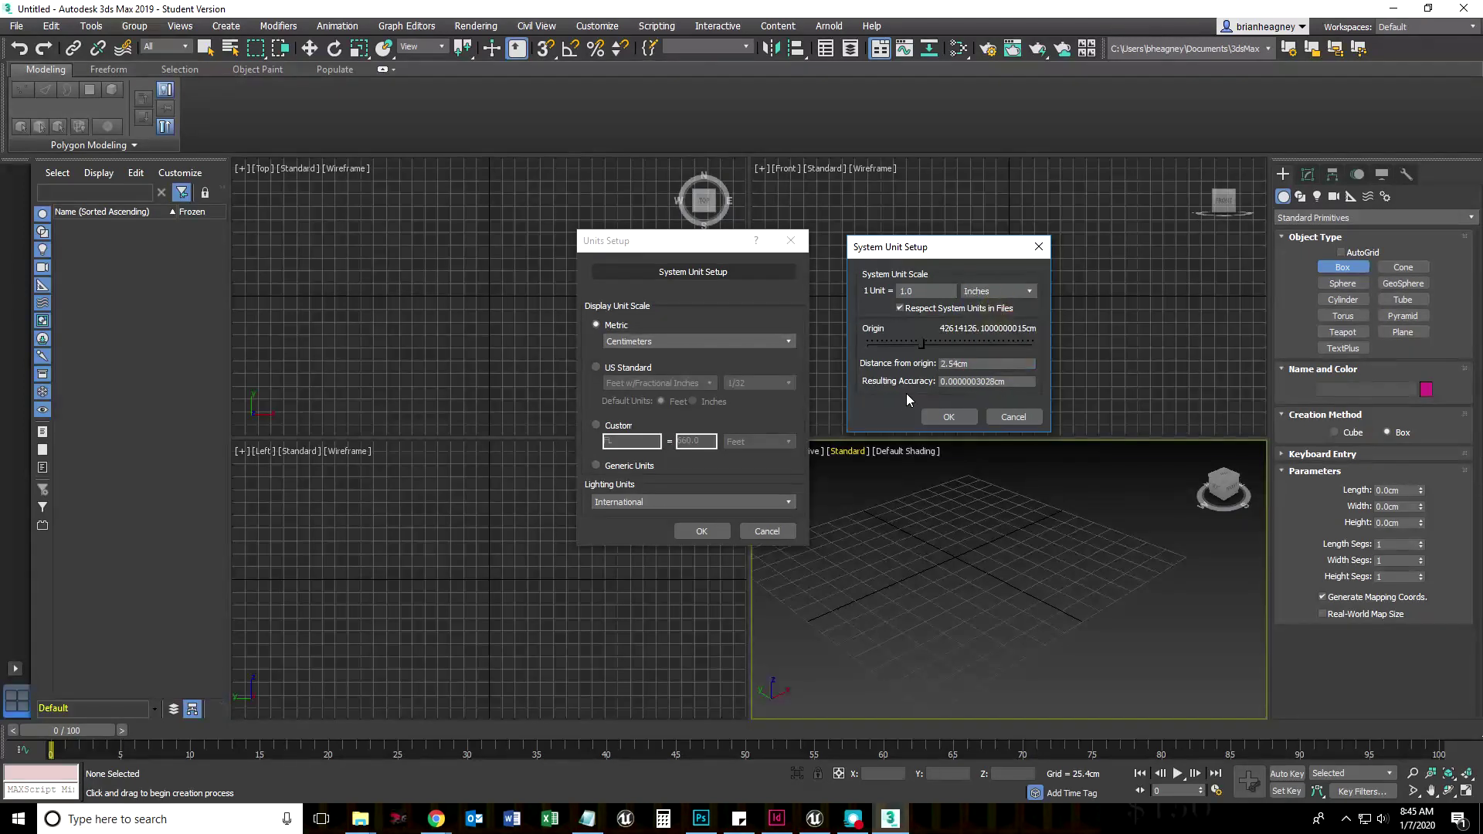
click(943, 417)
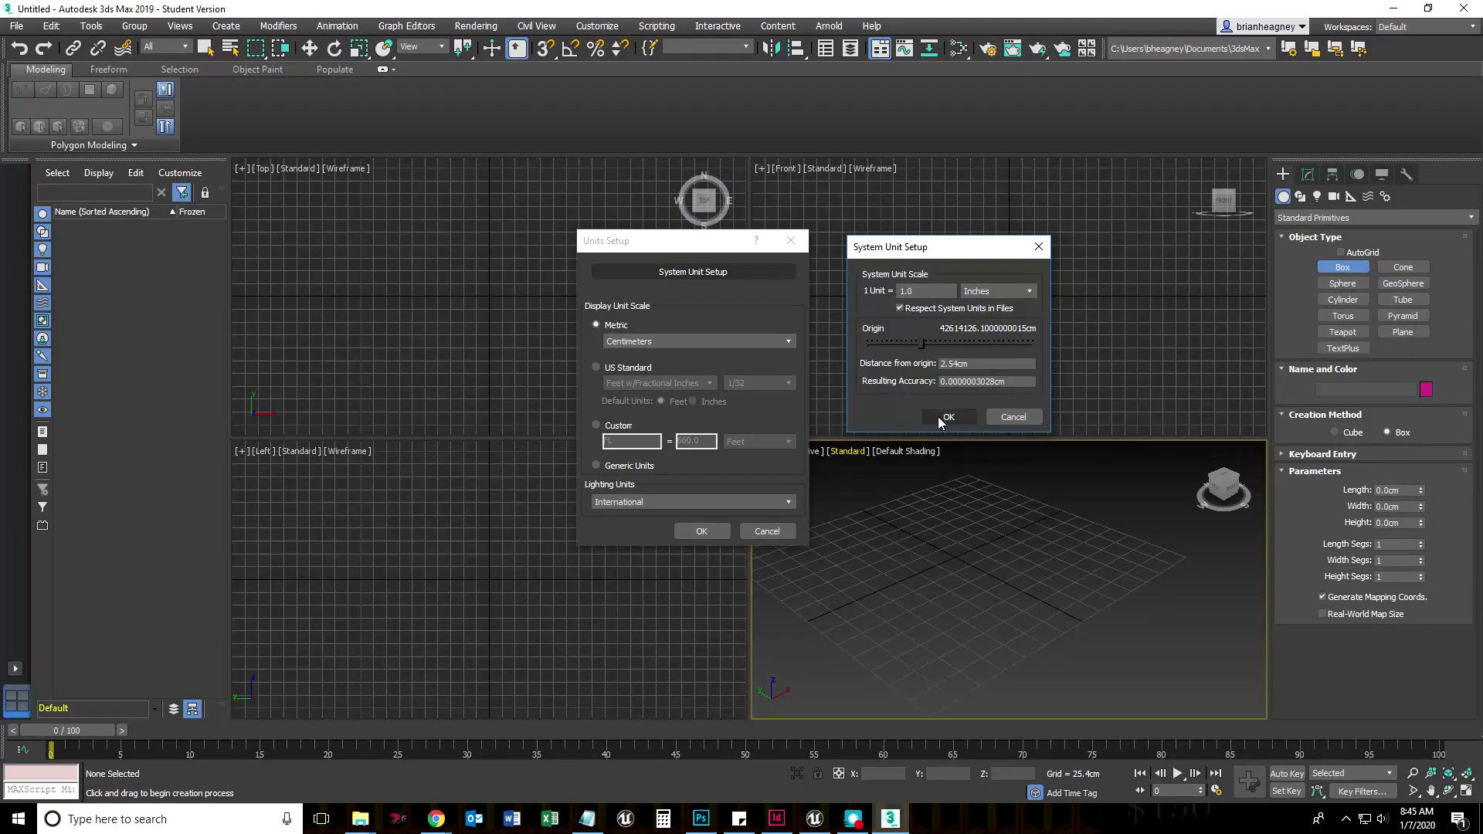
click(698, 273)
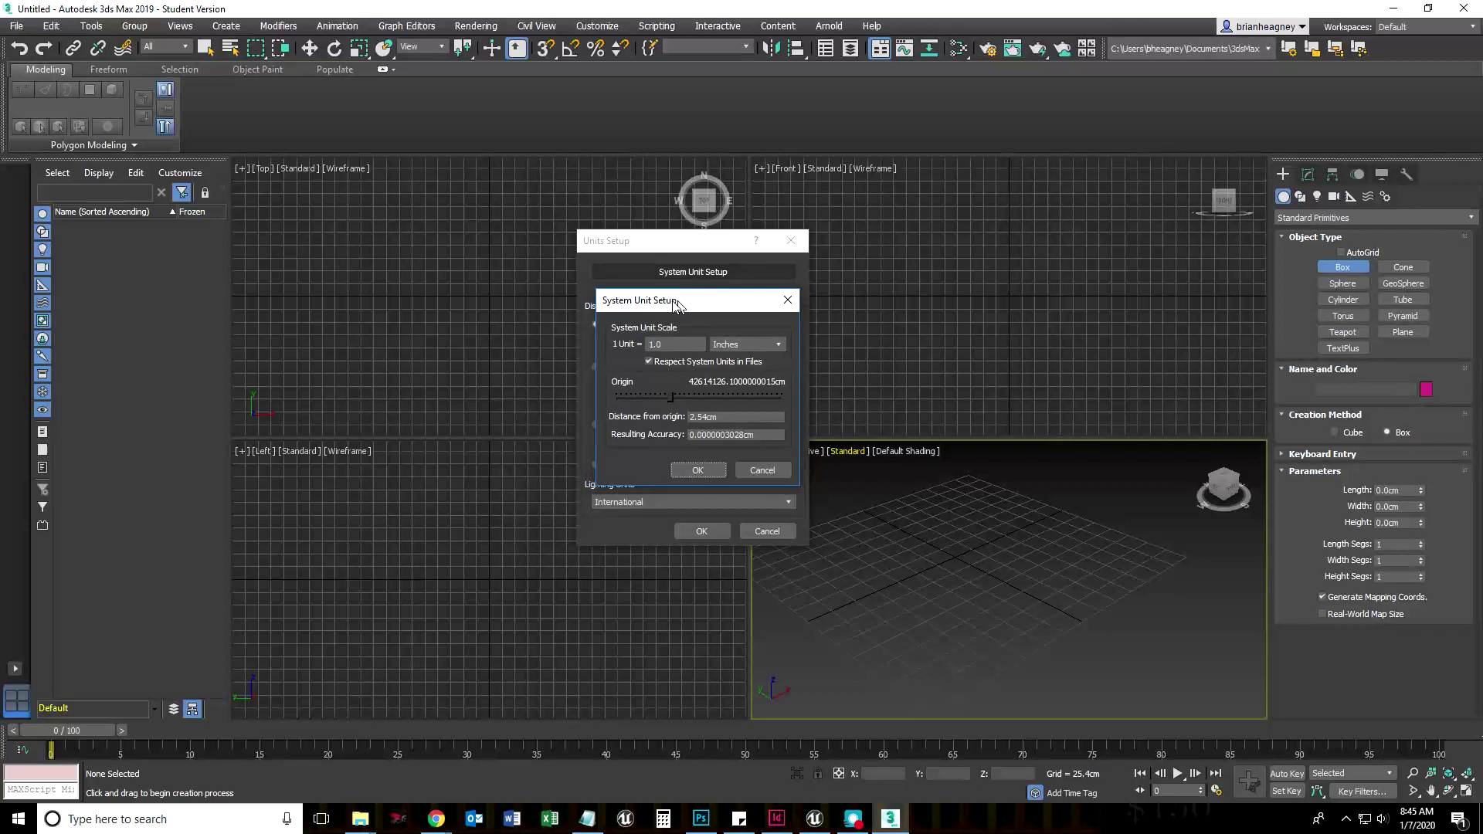
click(1004, 285)
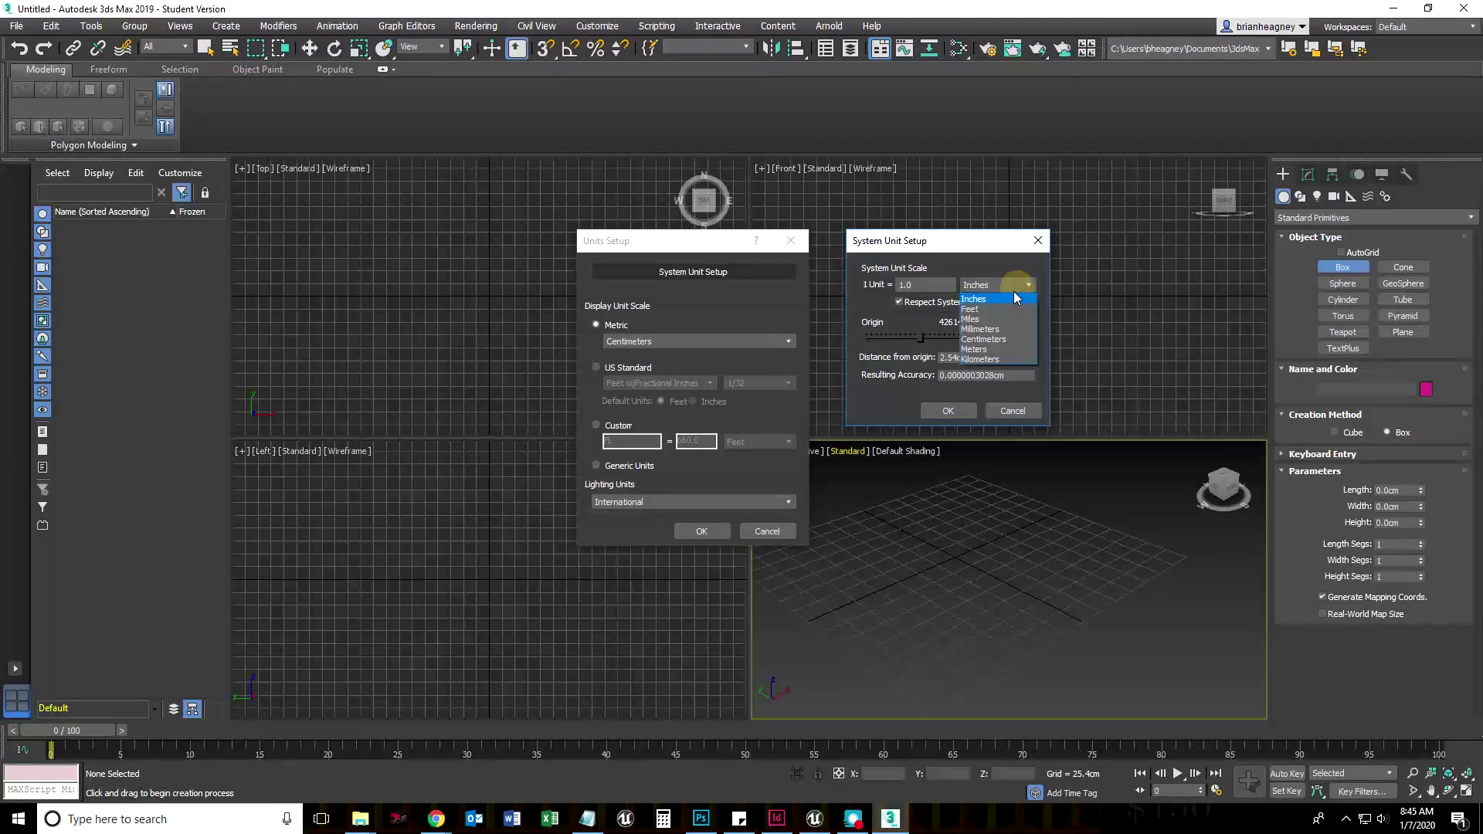
click(991, 341)
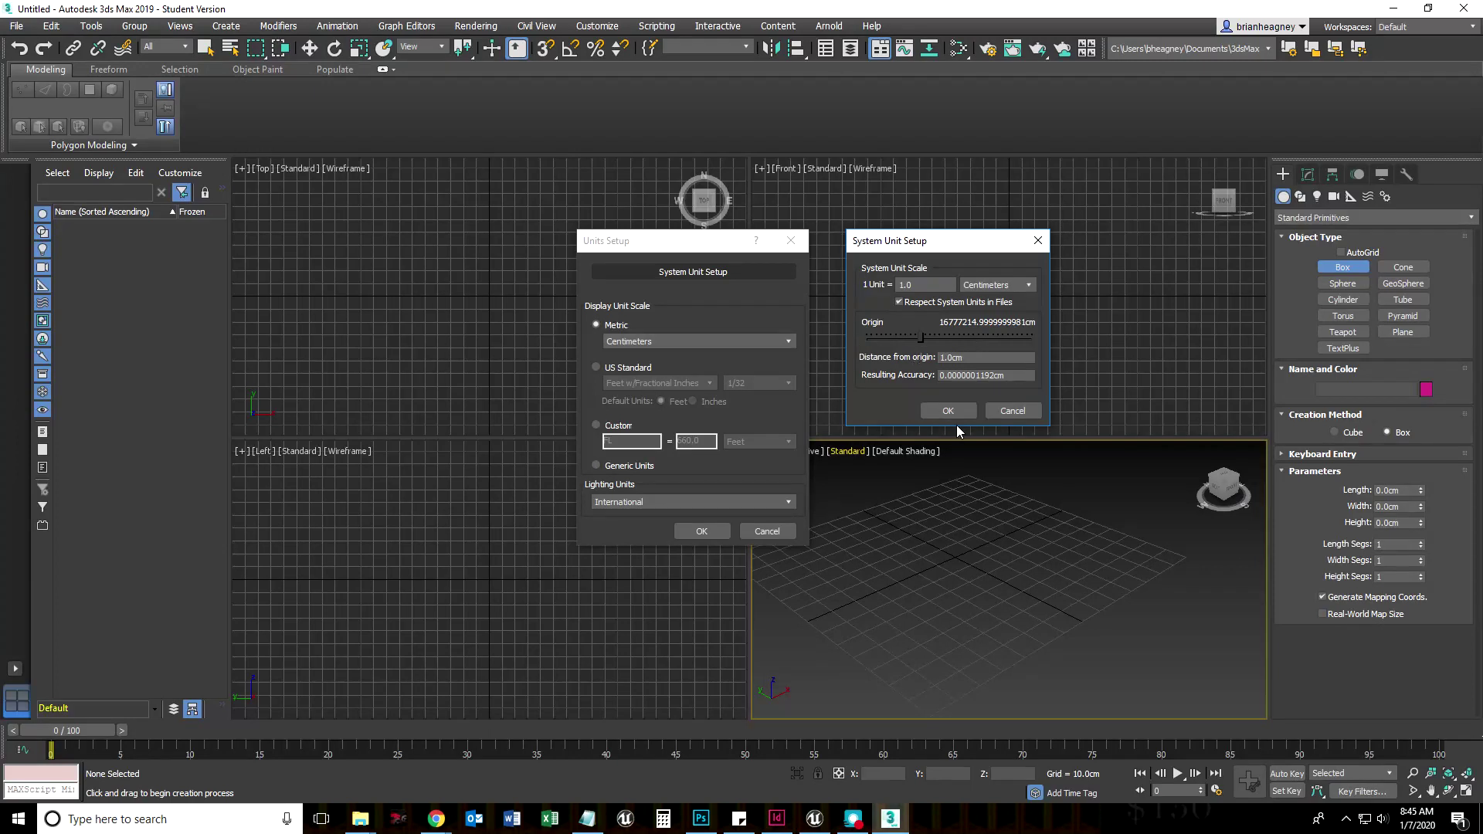
click(927, 413)
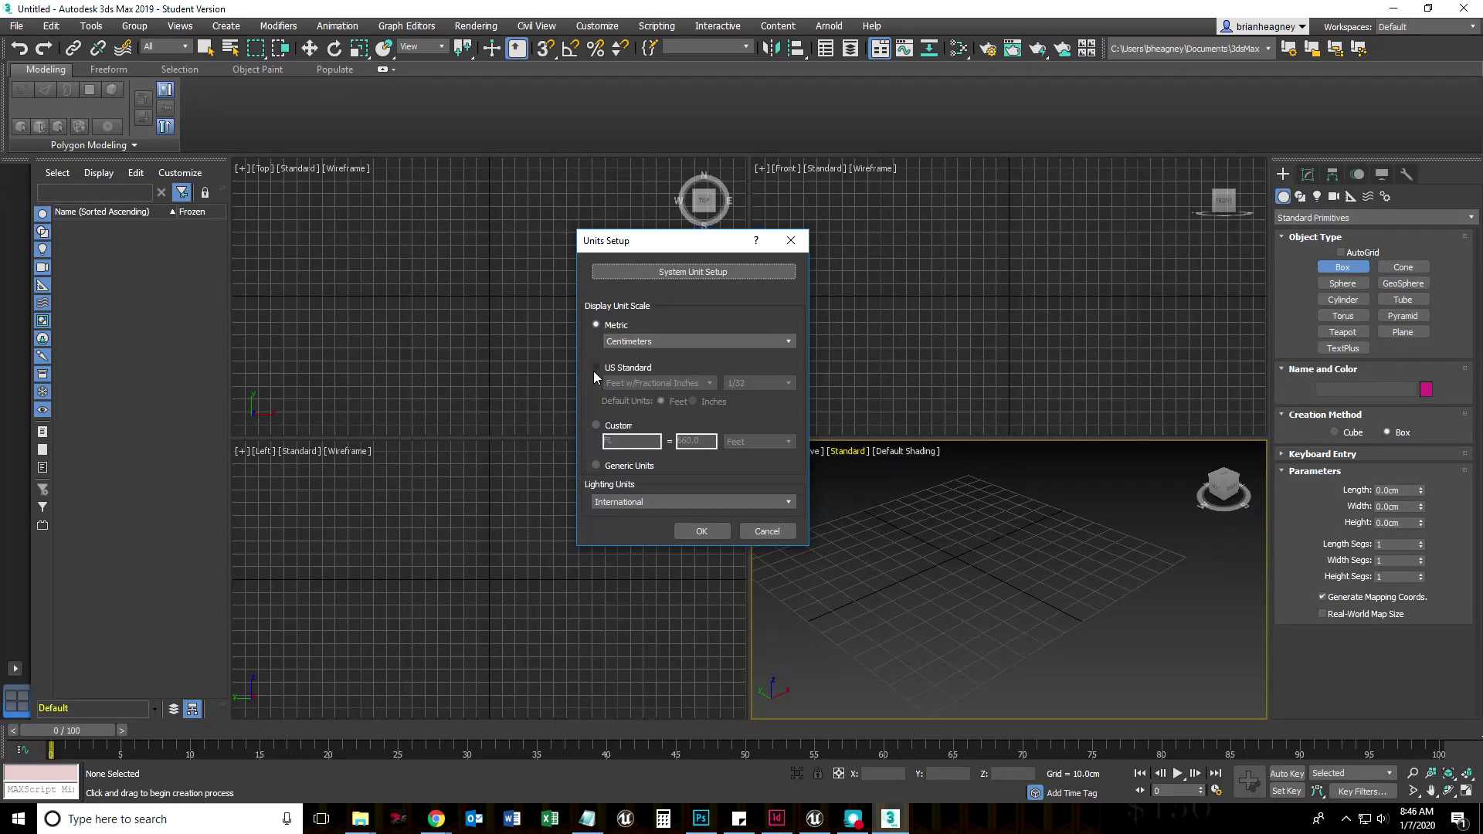
click(595, 368)
click(593, 326)
click(626, 341)
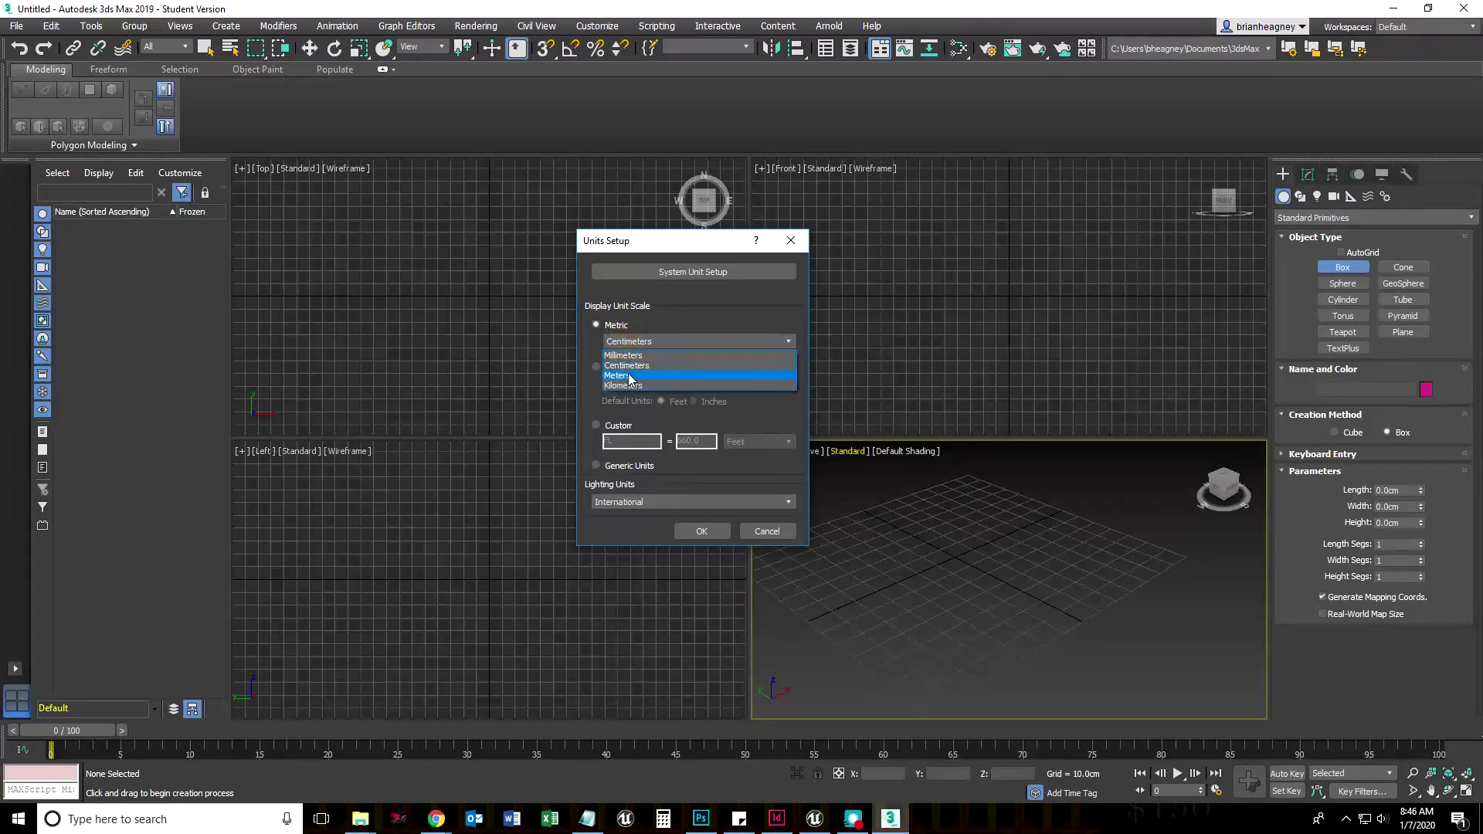
click(636, 365)
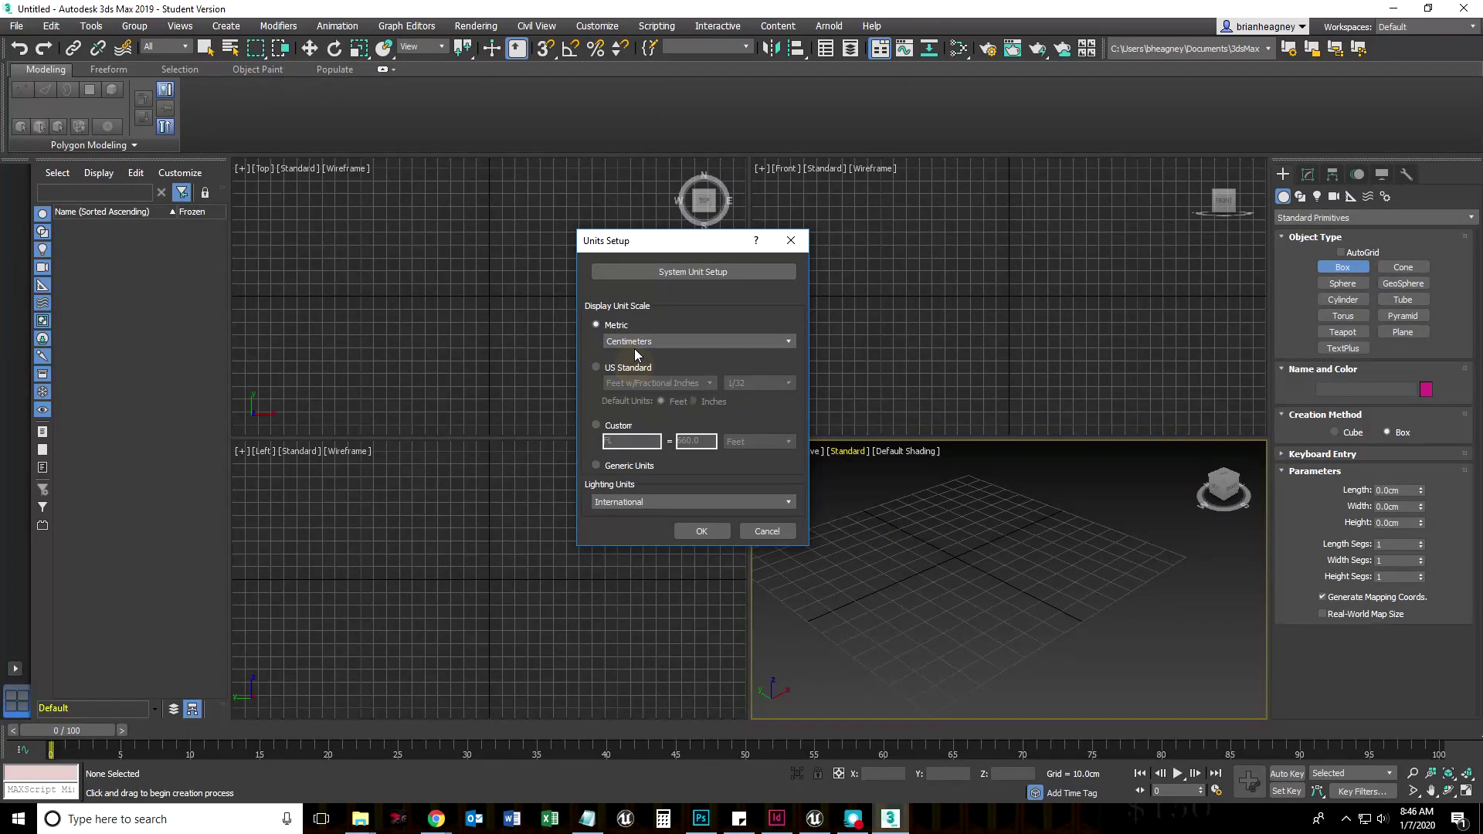
click(701, 530)
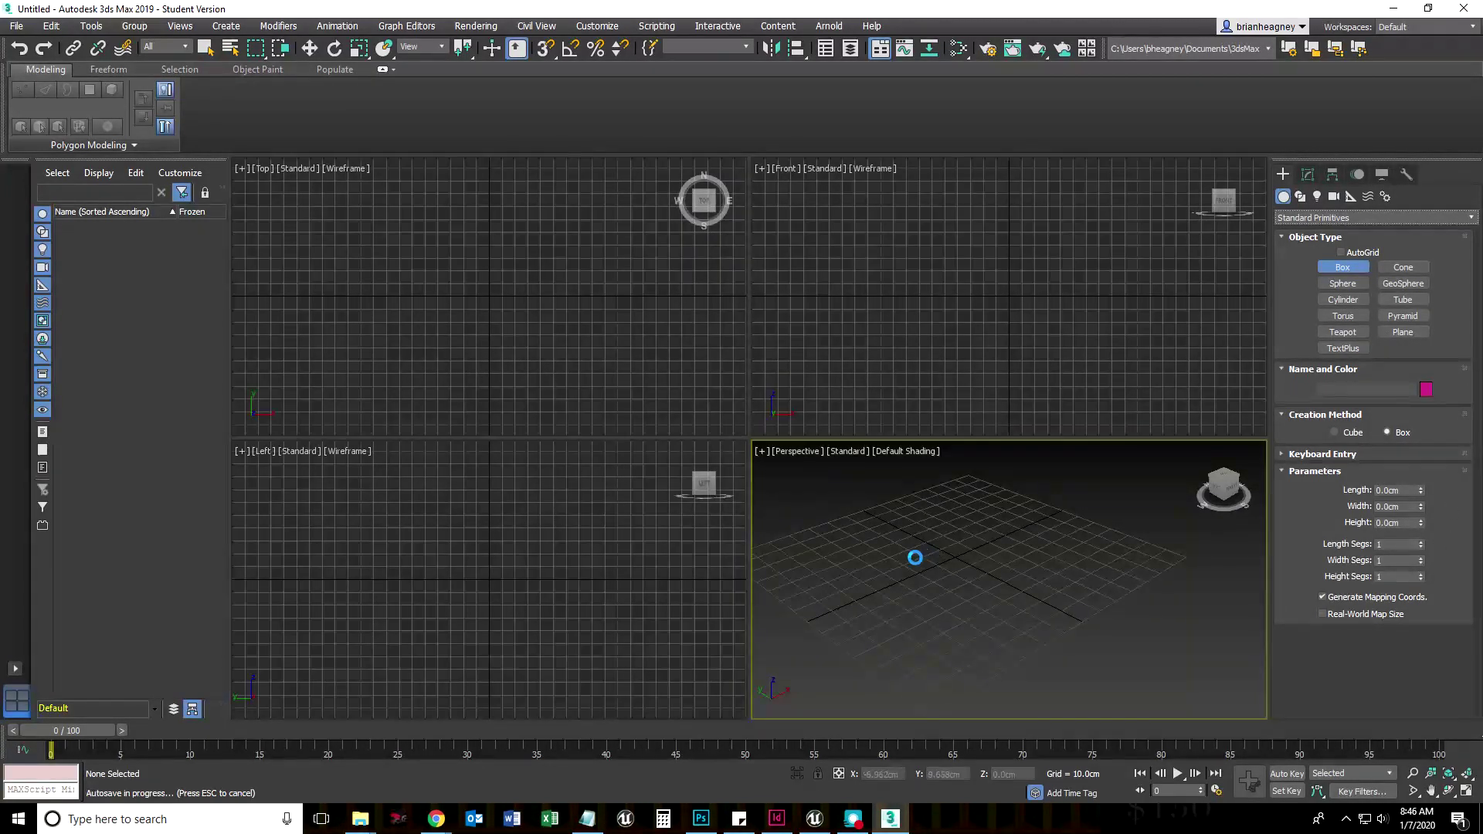
Step: Pan the Perspective view and drag the viewport divider left to widen the Command Panel
middle_drag(914, 556, 940, 545)
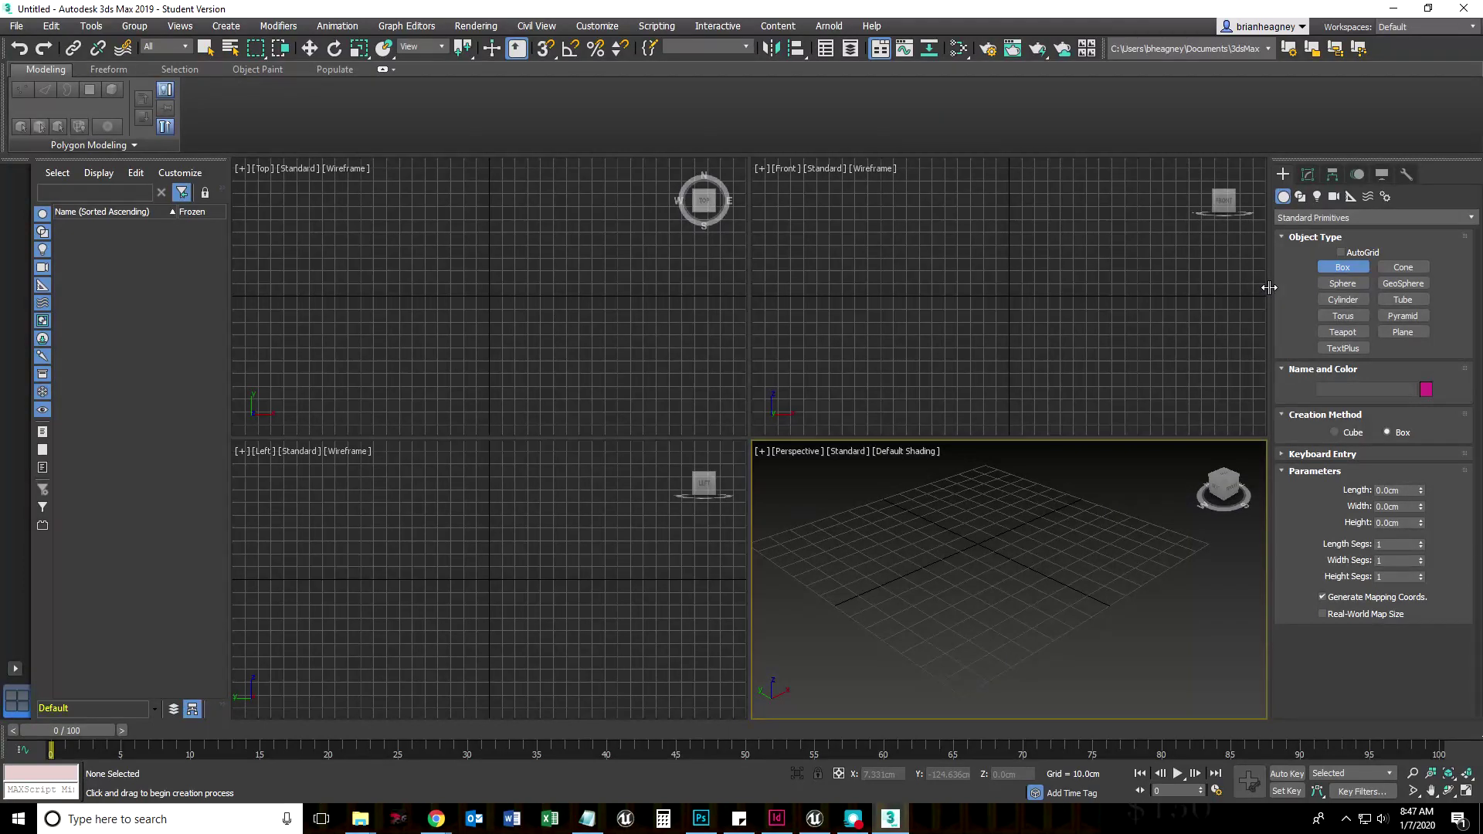
drag(1269, 287, 834, 279)
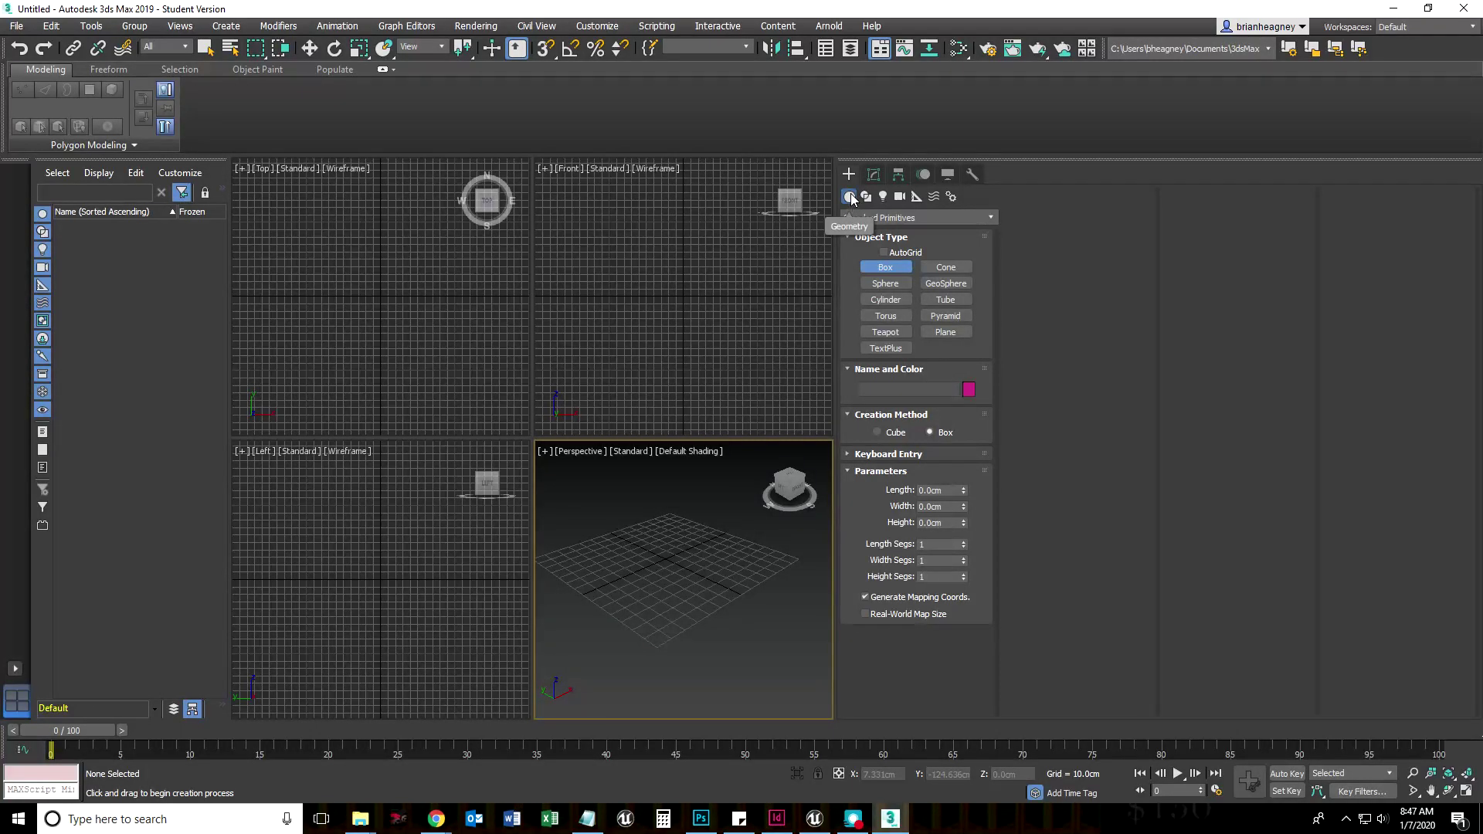
Step: Switch the creation category to Extended Primitives and choose RingWave as the object type
click(930, 217)
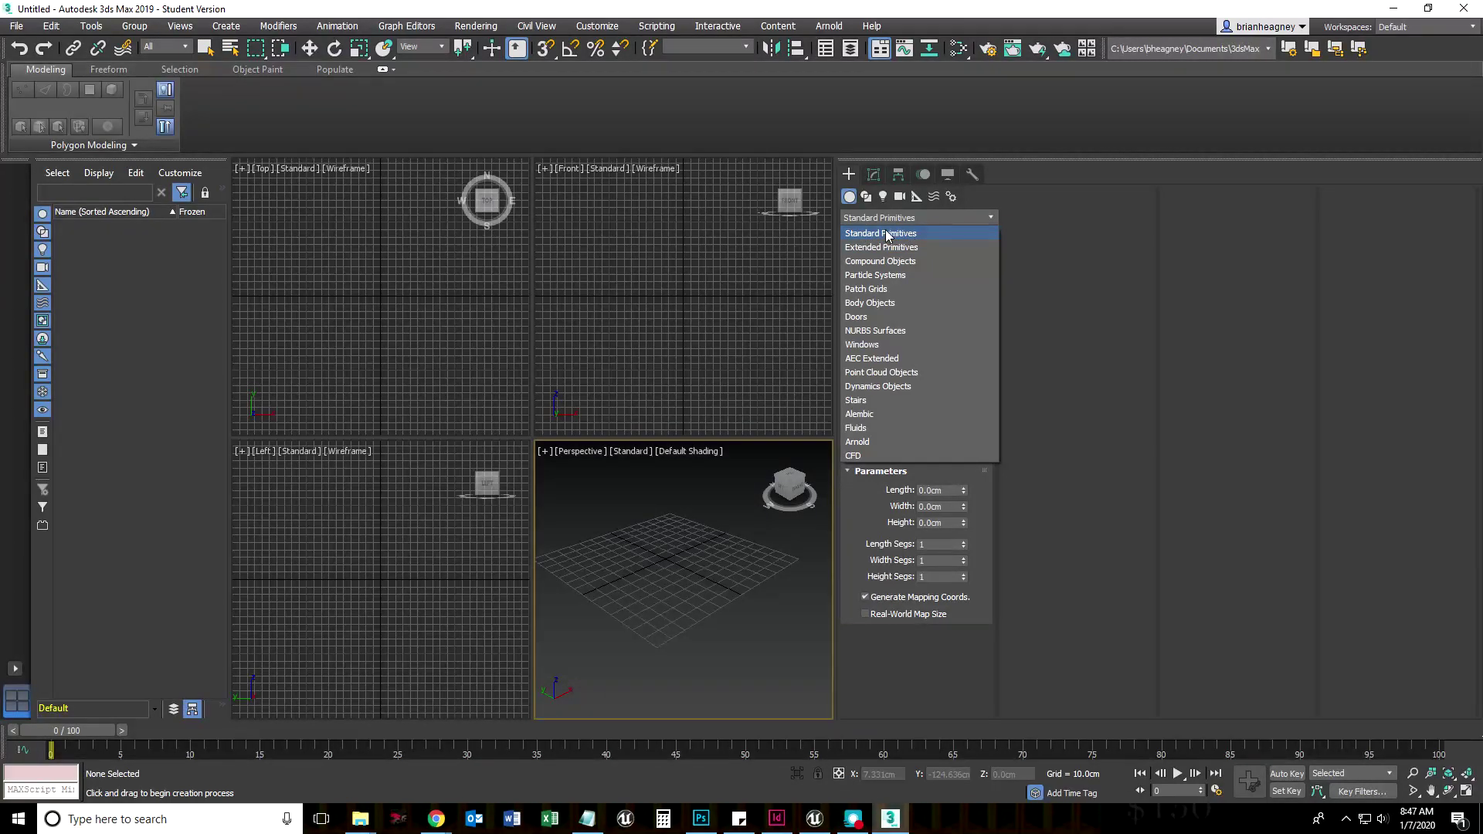
click(917, 232)
click(869, 219)
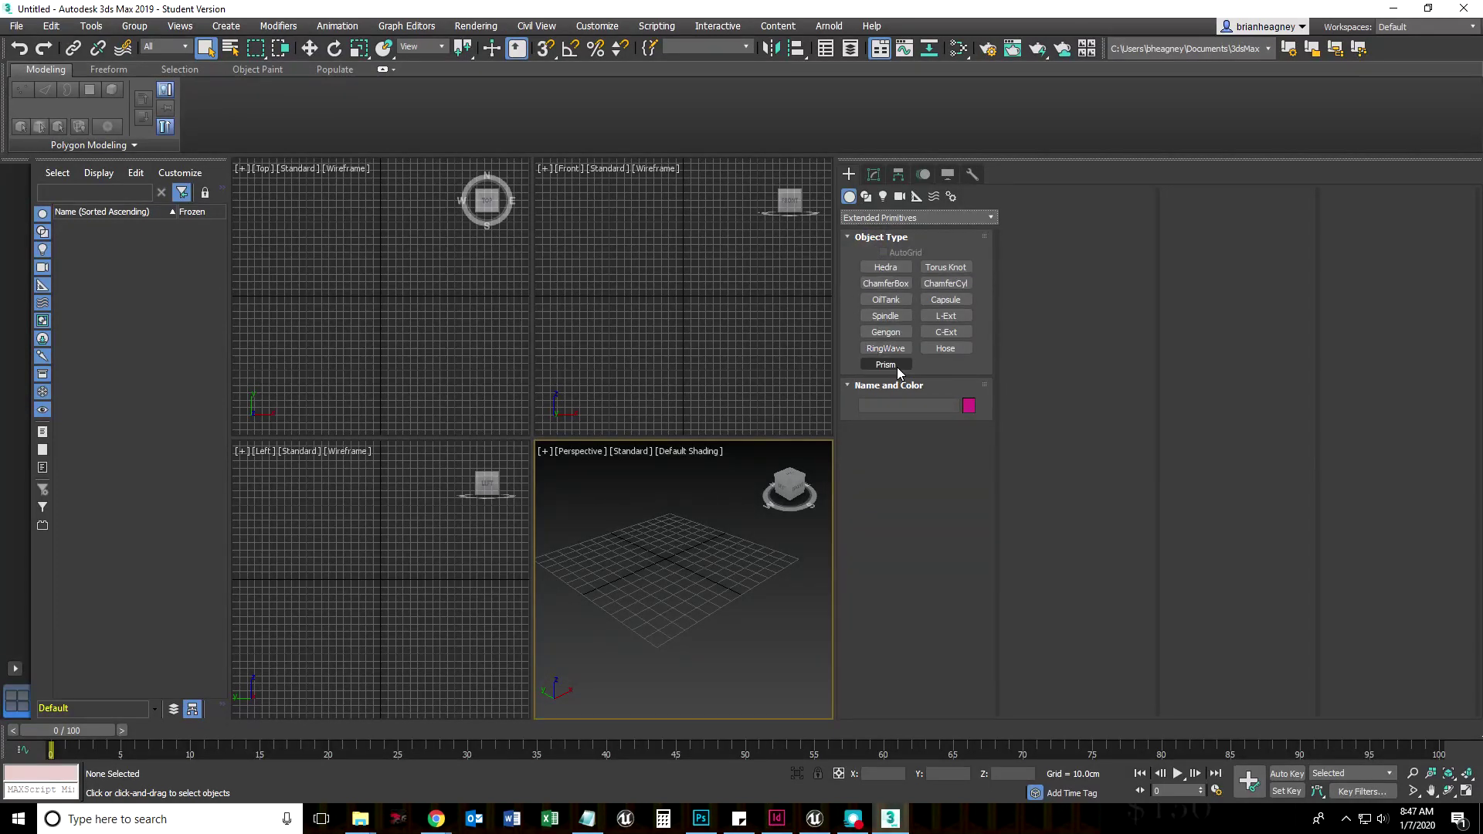
click(888, 363)
click(883, 351)
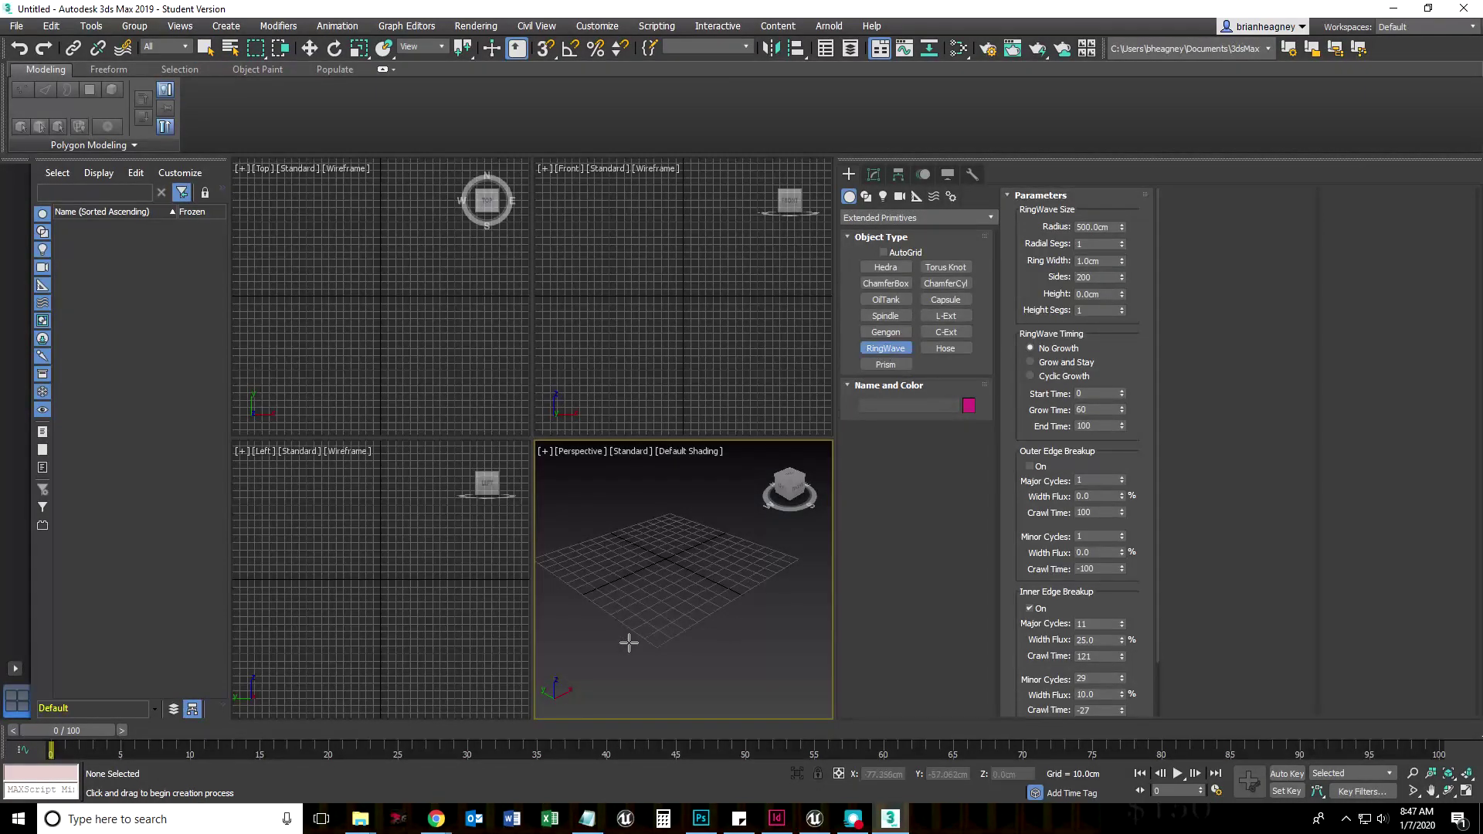
Step: Draw a RingWave at the grid origin in Perspective, then undo it with Ctrl+Z
drag(668, 556, 698, 596)
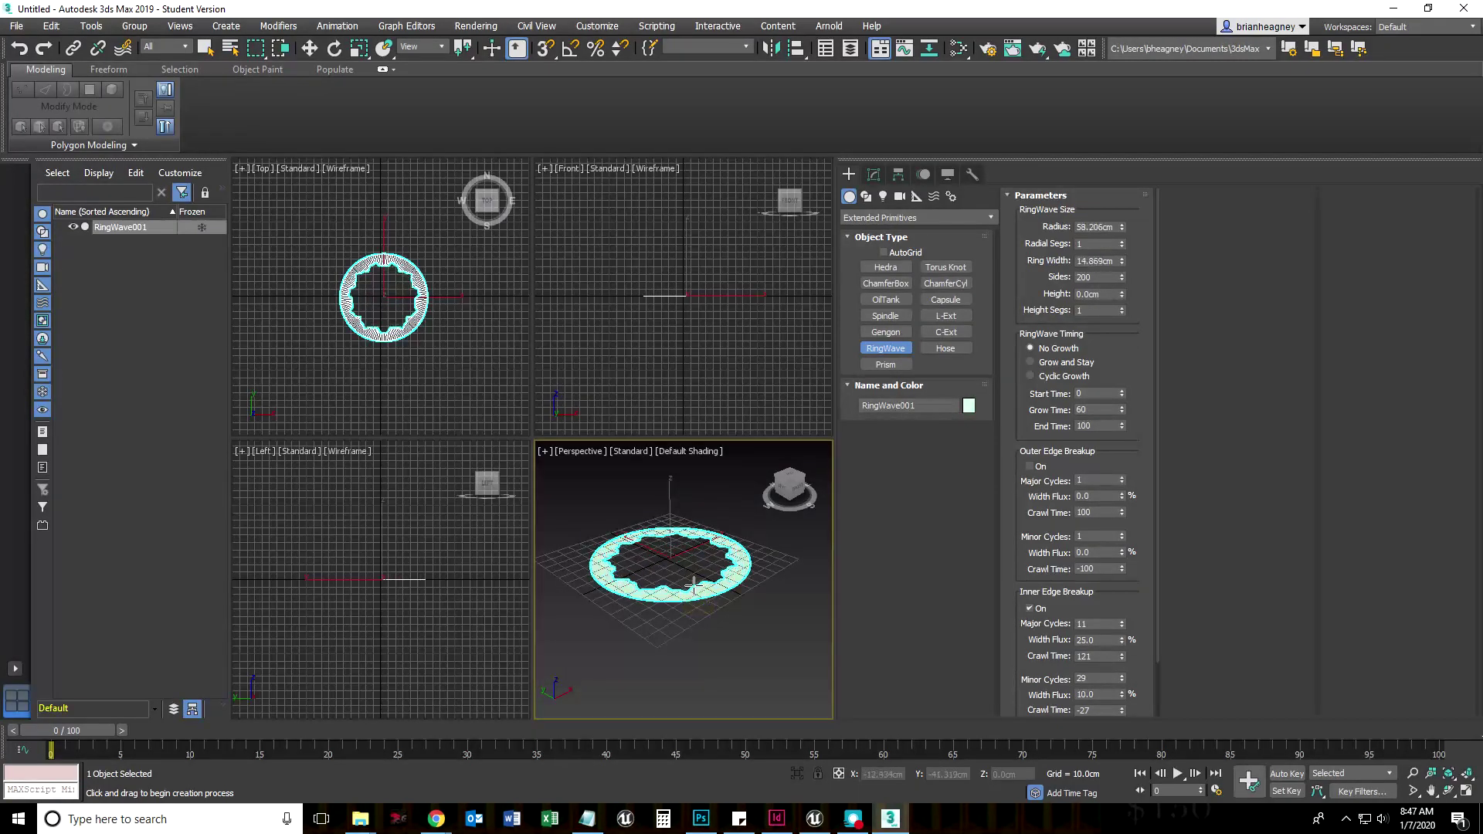
click(687, 571)
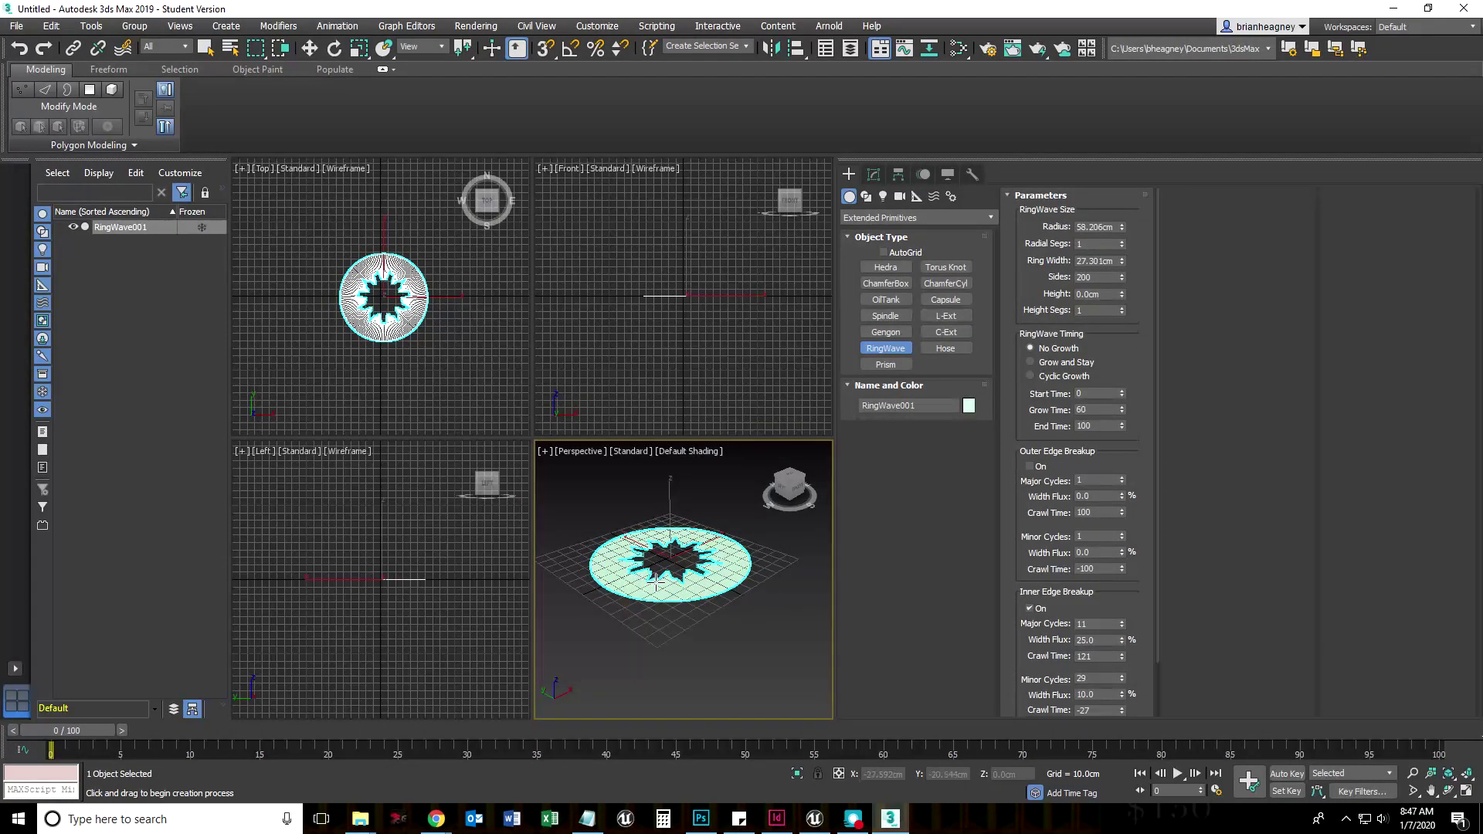
scroll(655, 583, up, 4)
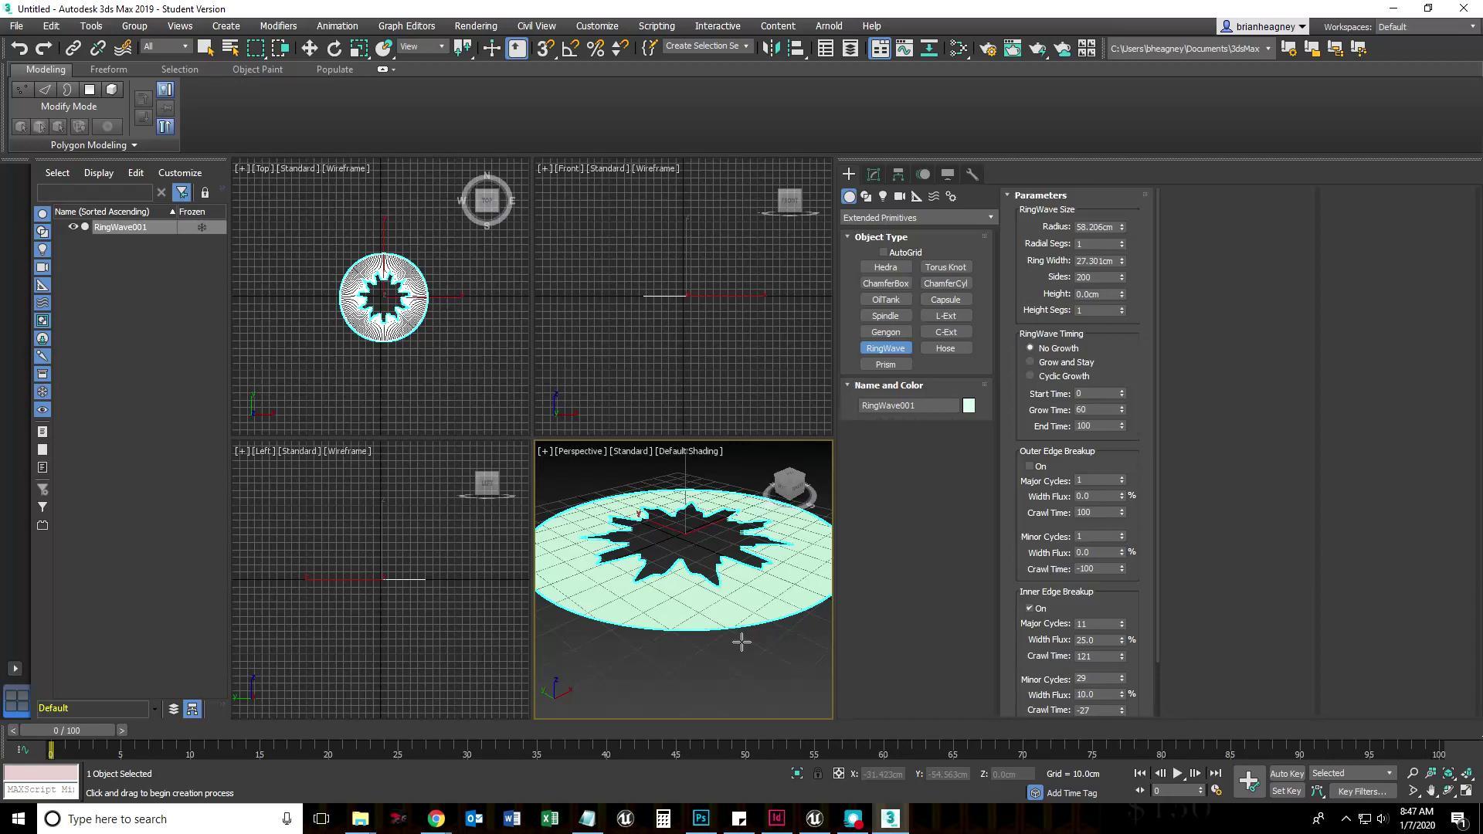
key(ctrl+z)
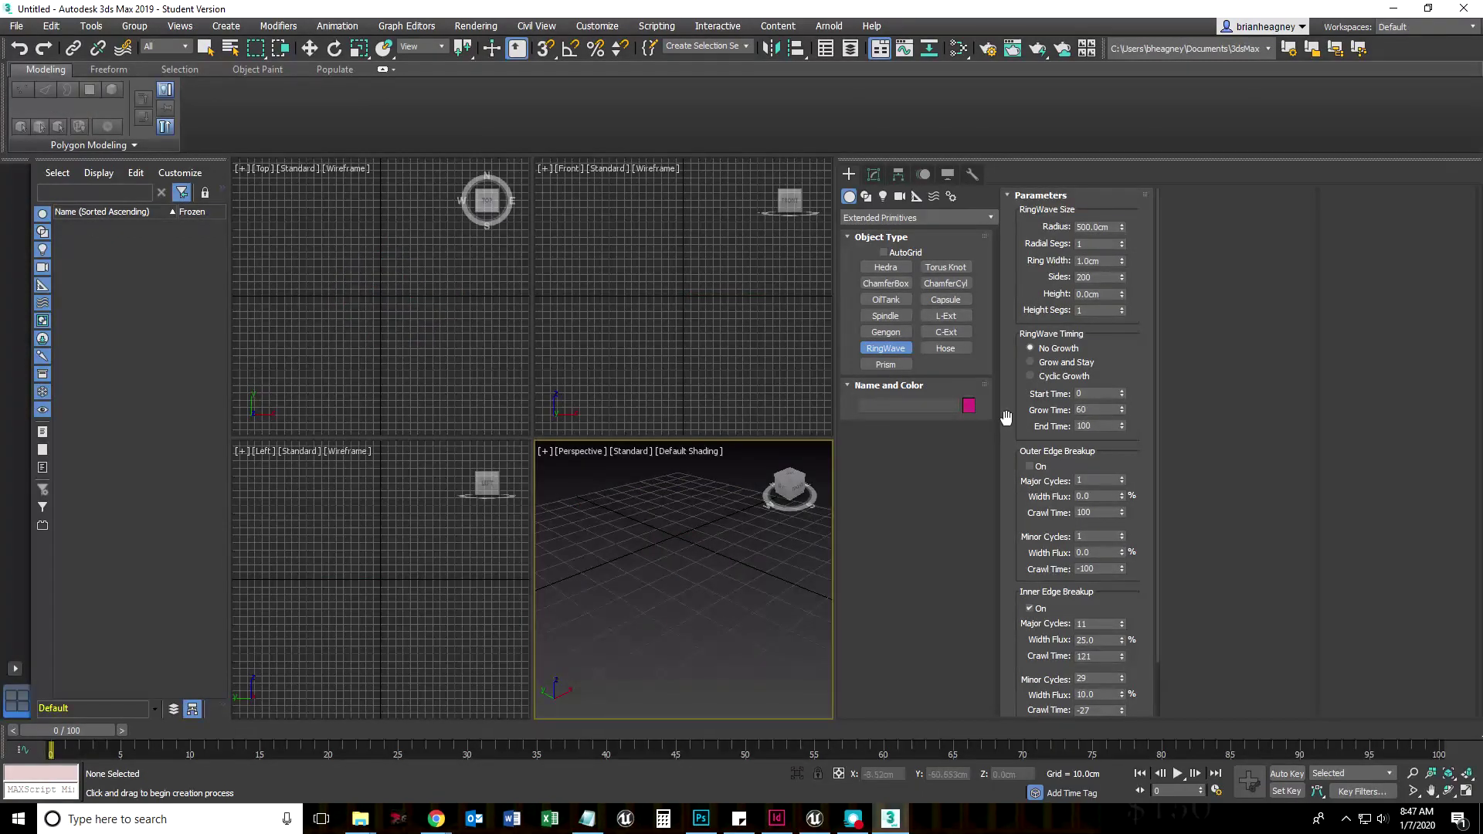
Step: Return to Standard Primitives, choose Box, and drag the divider right to widen the viewports
click(907, 219)
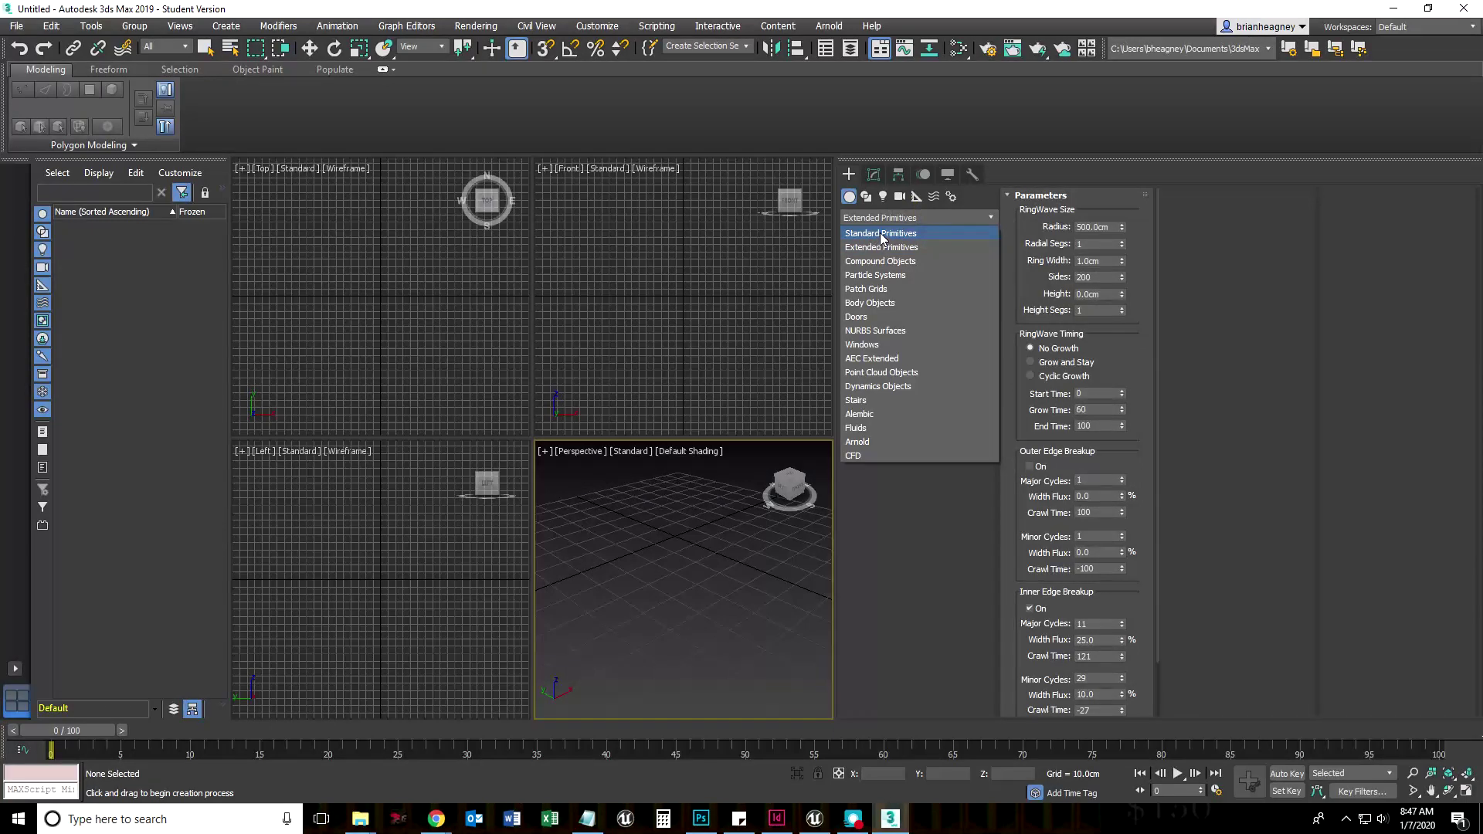
click(879, 233)
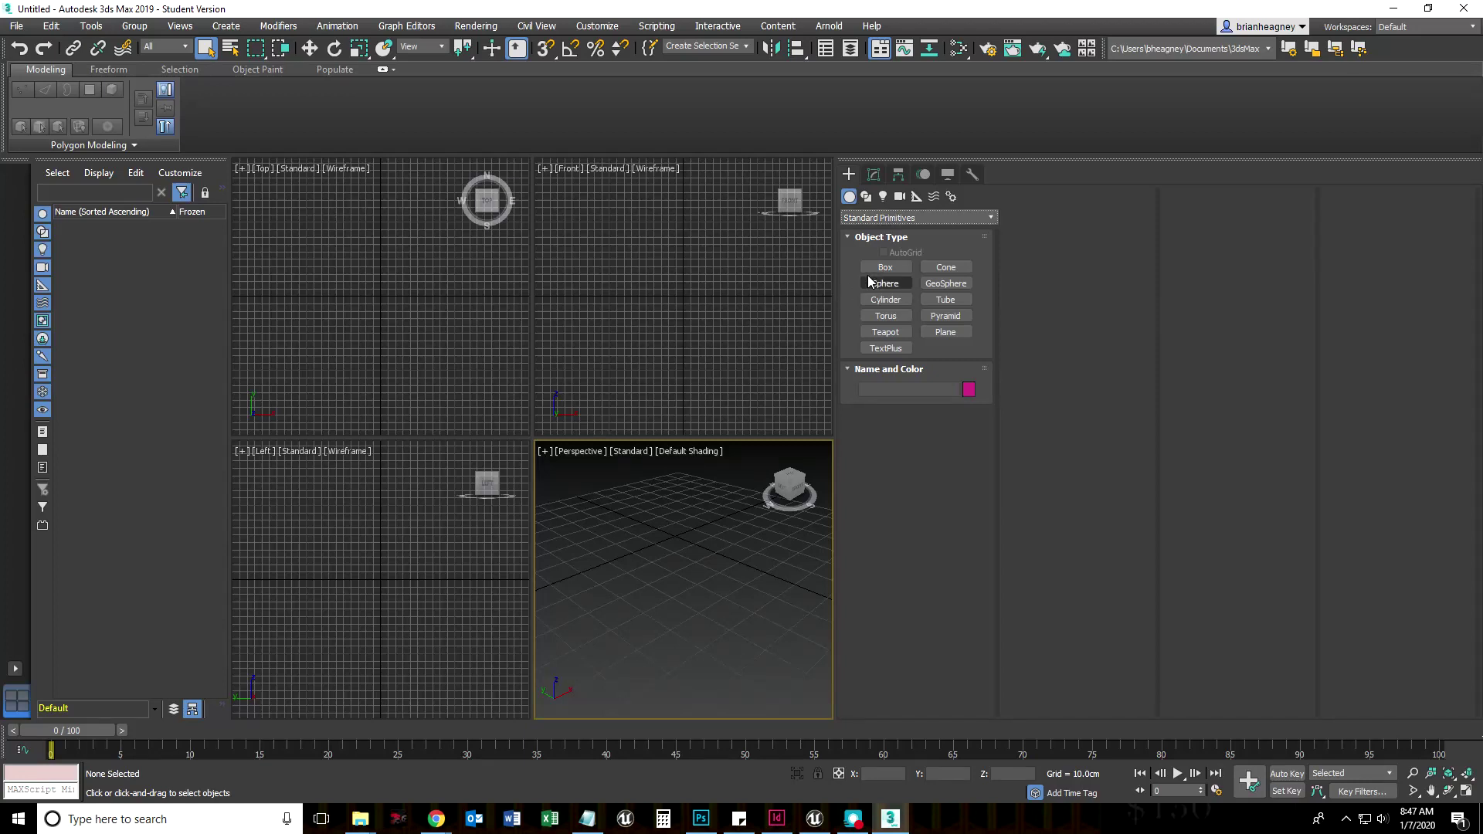
click(885, 267)
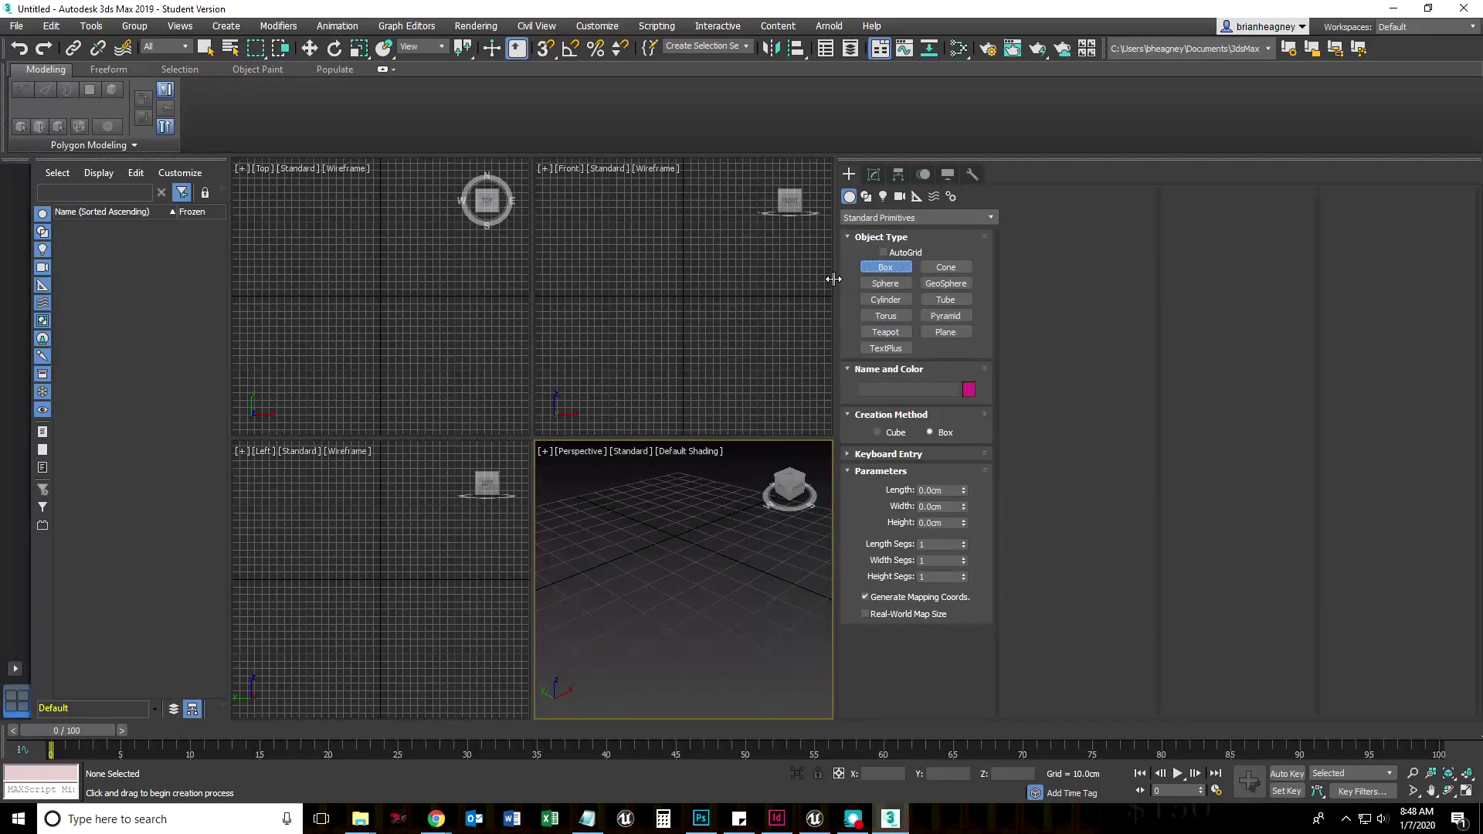
drag(833, 278, 1317, 311)
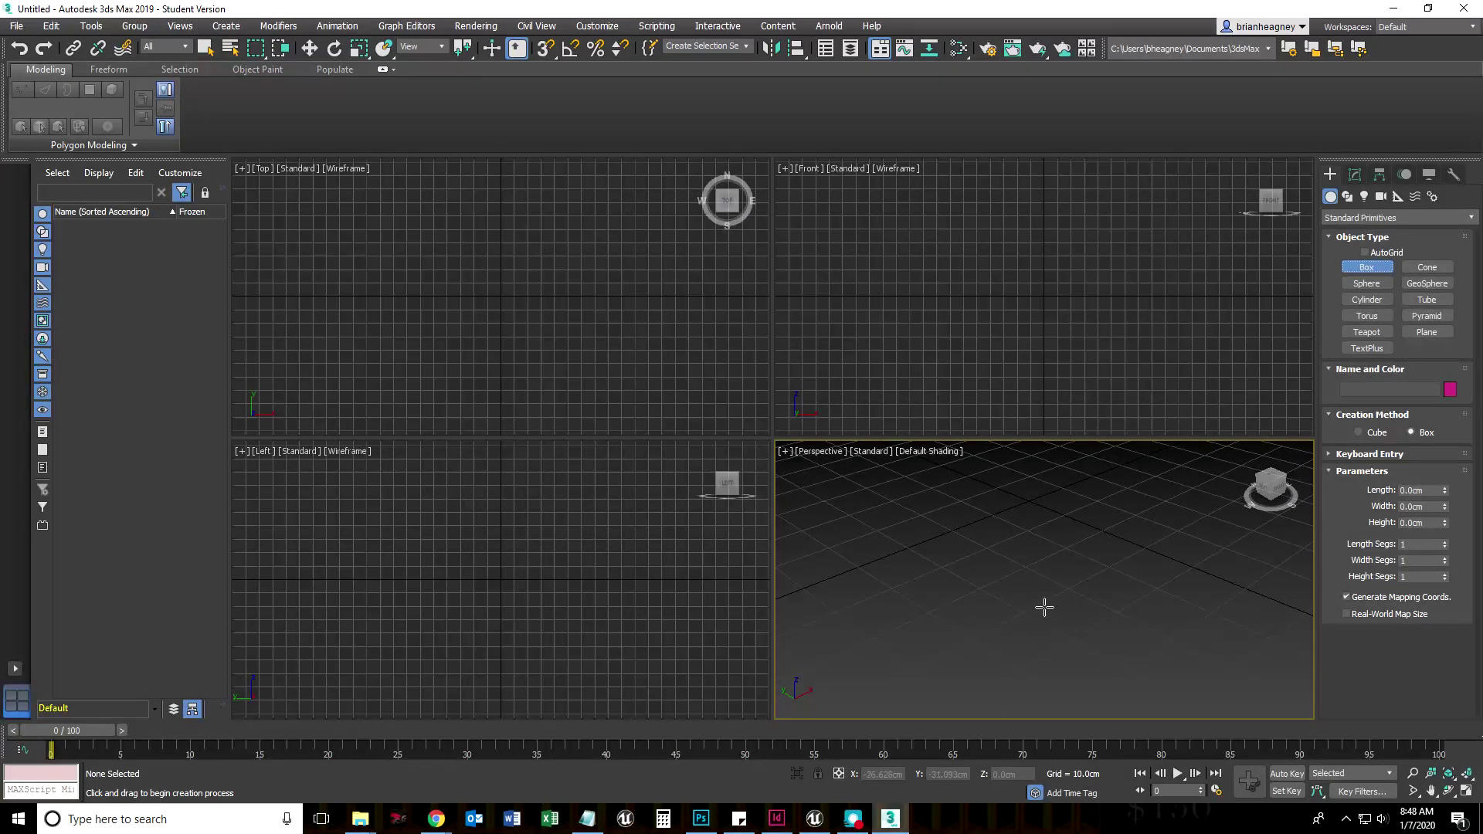
Step: Enlarge the Perspective view and draw Box001, about 41.3 × 44.6 × 34 cm, on the grid
scroll(1044, 618, down, 5)
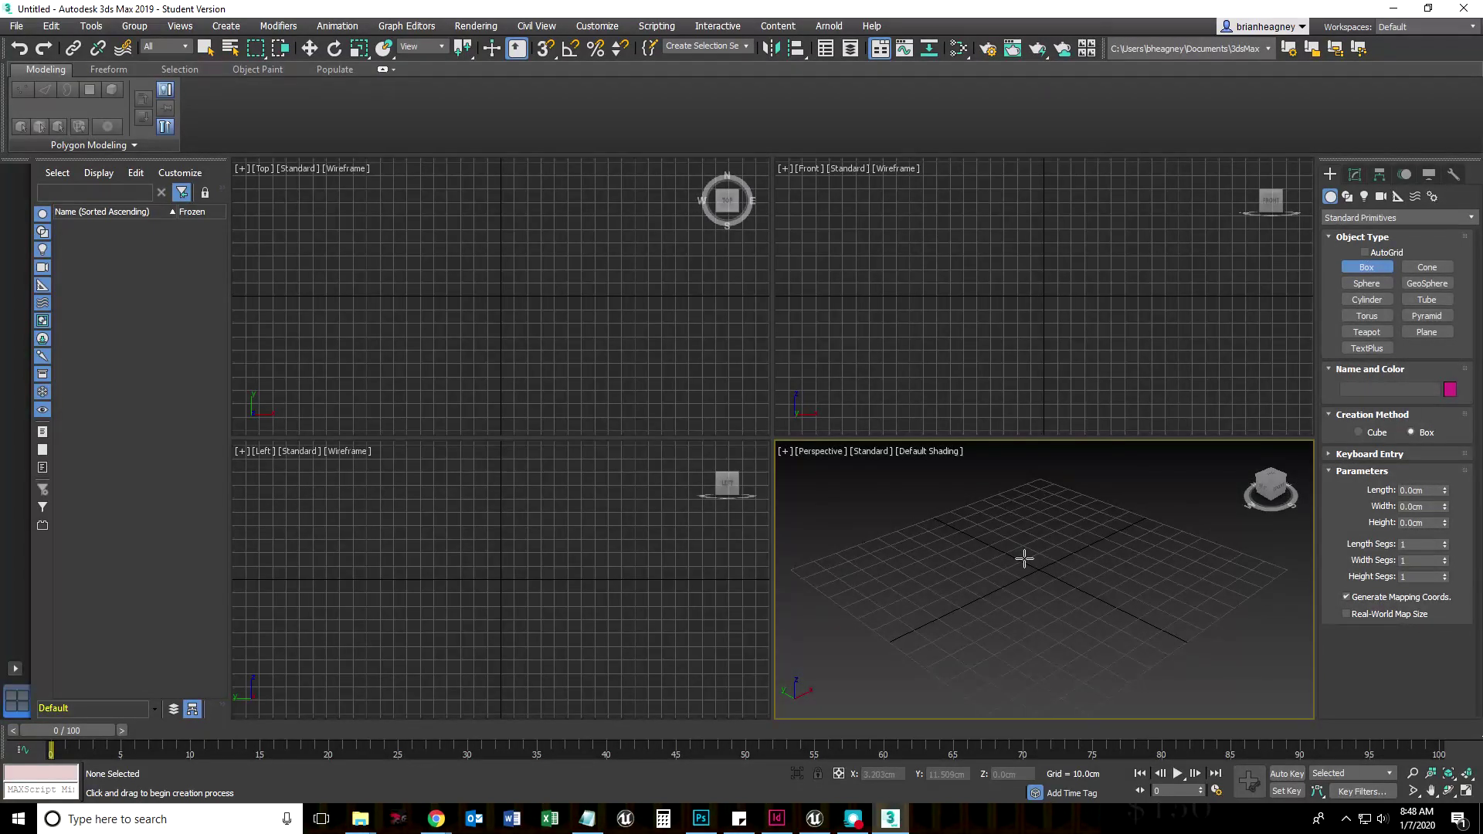
drag(773, 438, 693, 364)
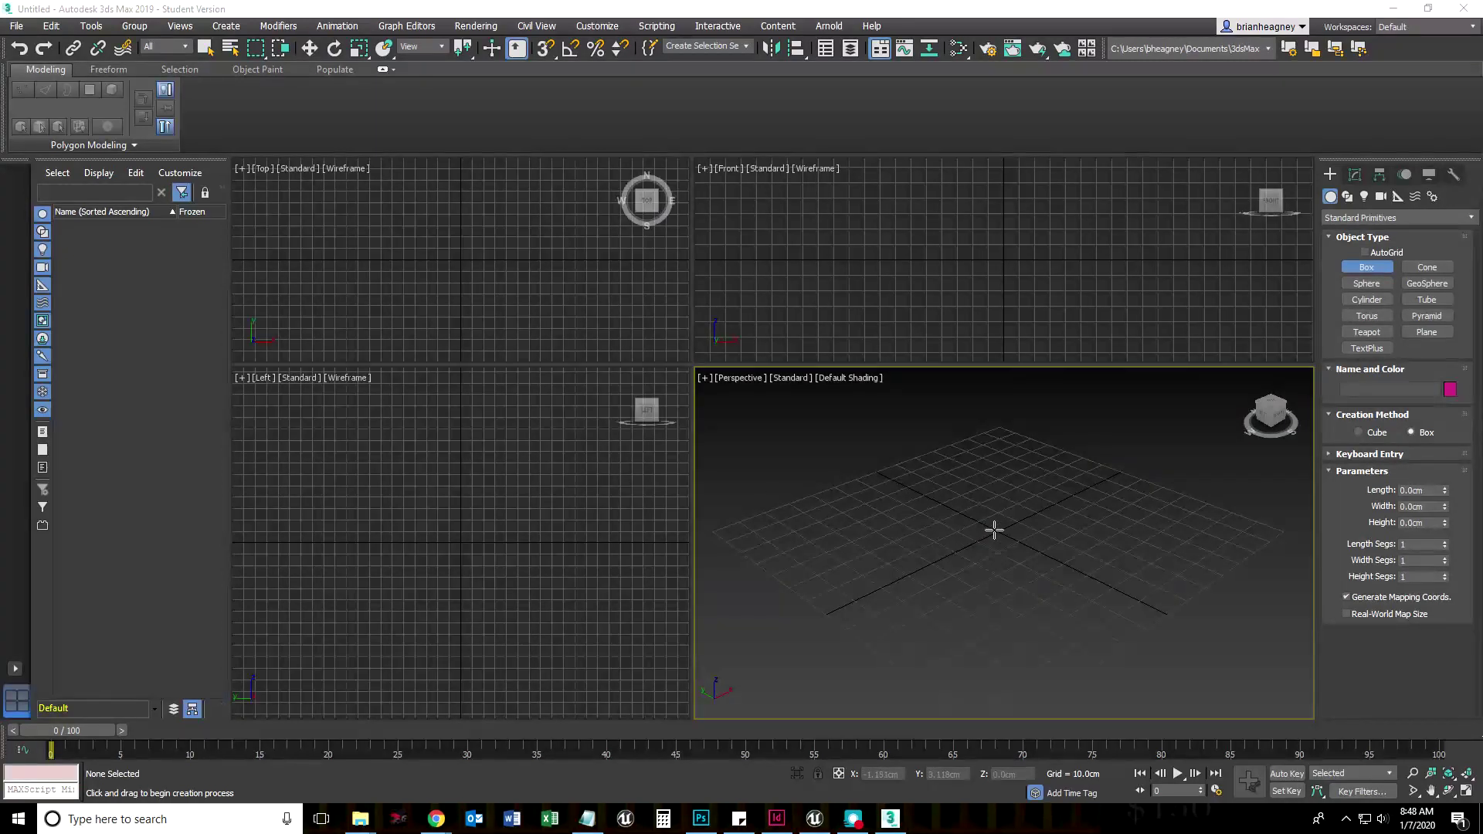
drag(970, 526, 1142, 523)
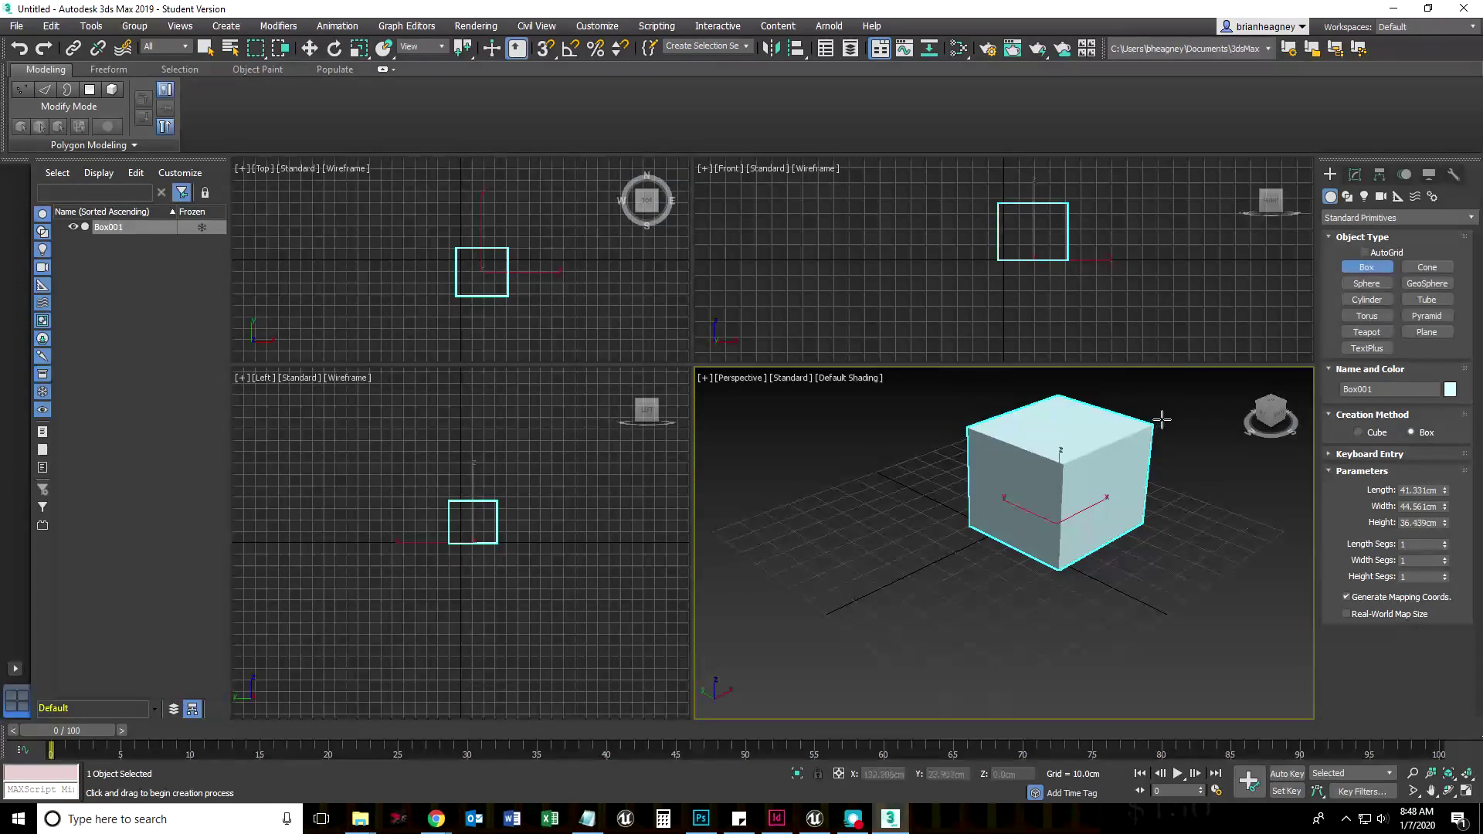
click(1146, 425)
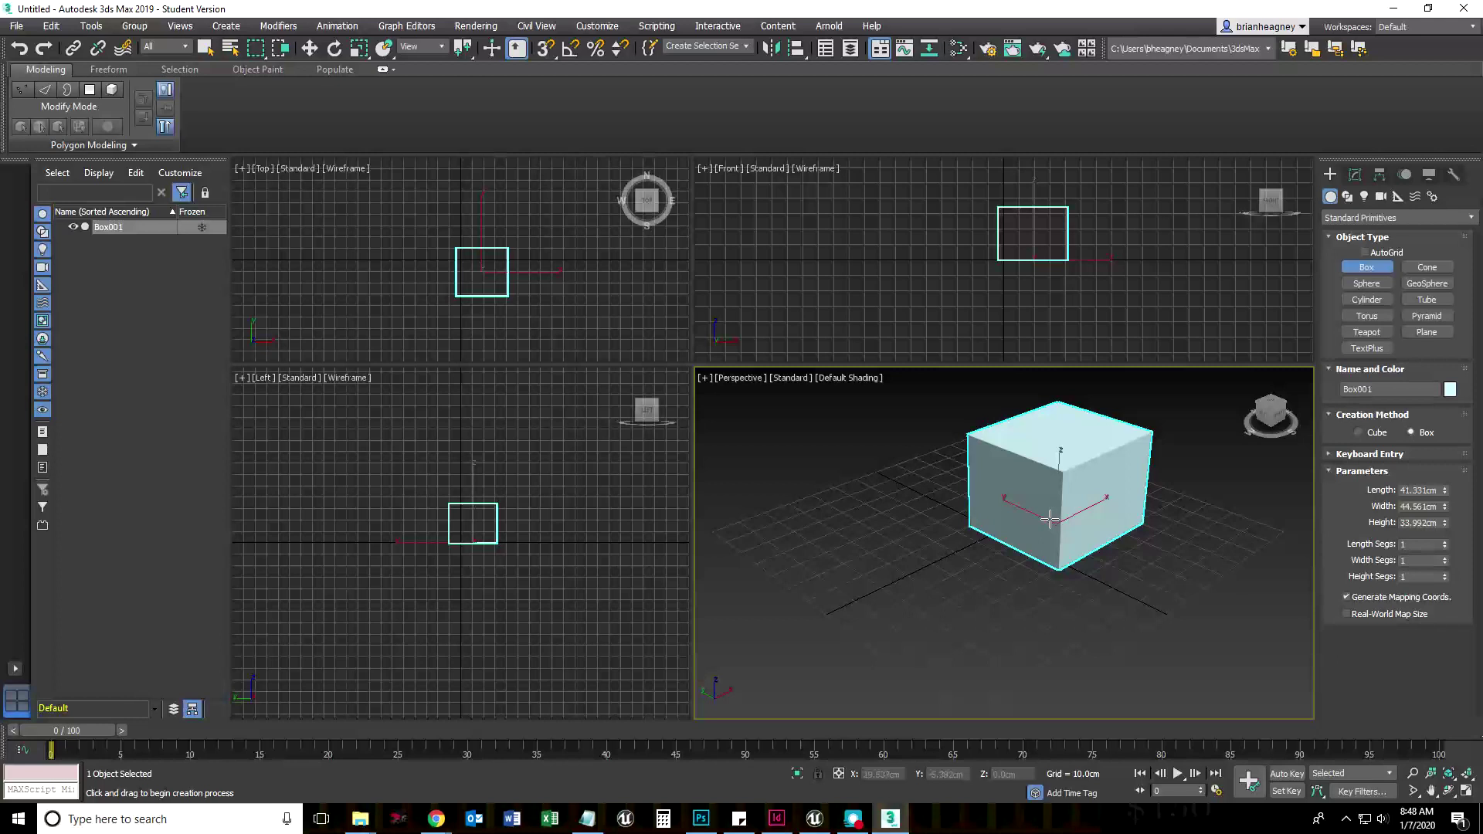
middle_drag(1049, 519, 930, 556)
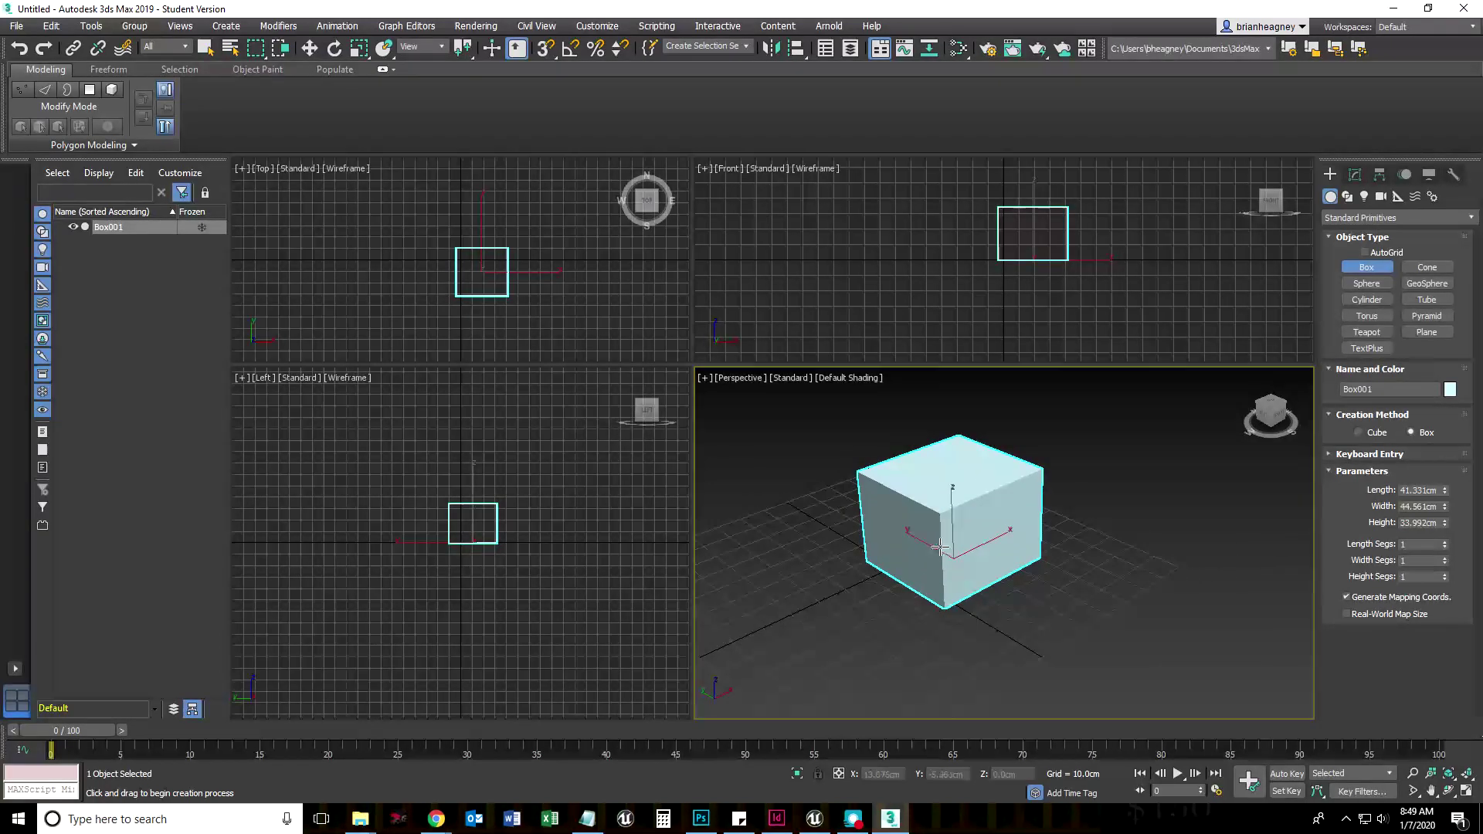
Step: Draw a thin box and a pink box near the cube, undo the pink one, and delete the thin one
right_click(873, 449)
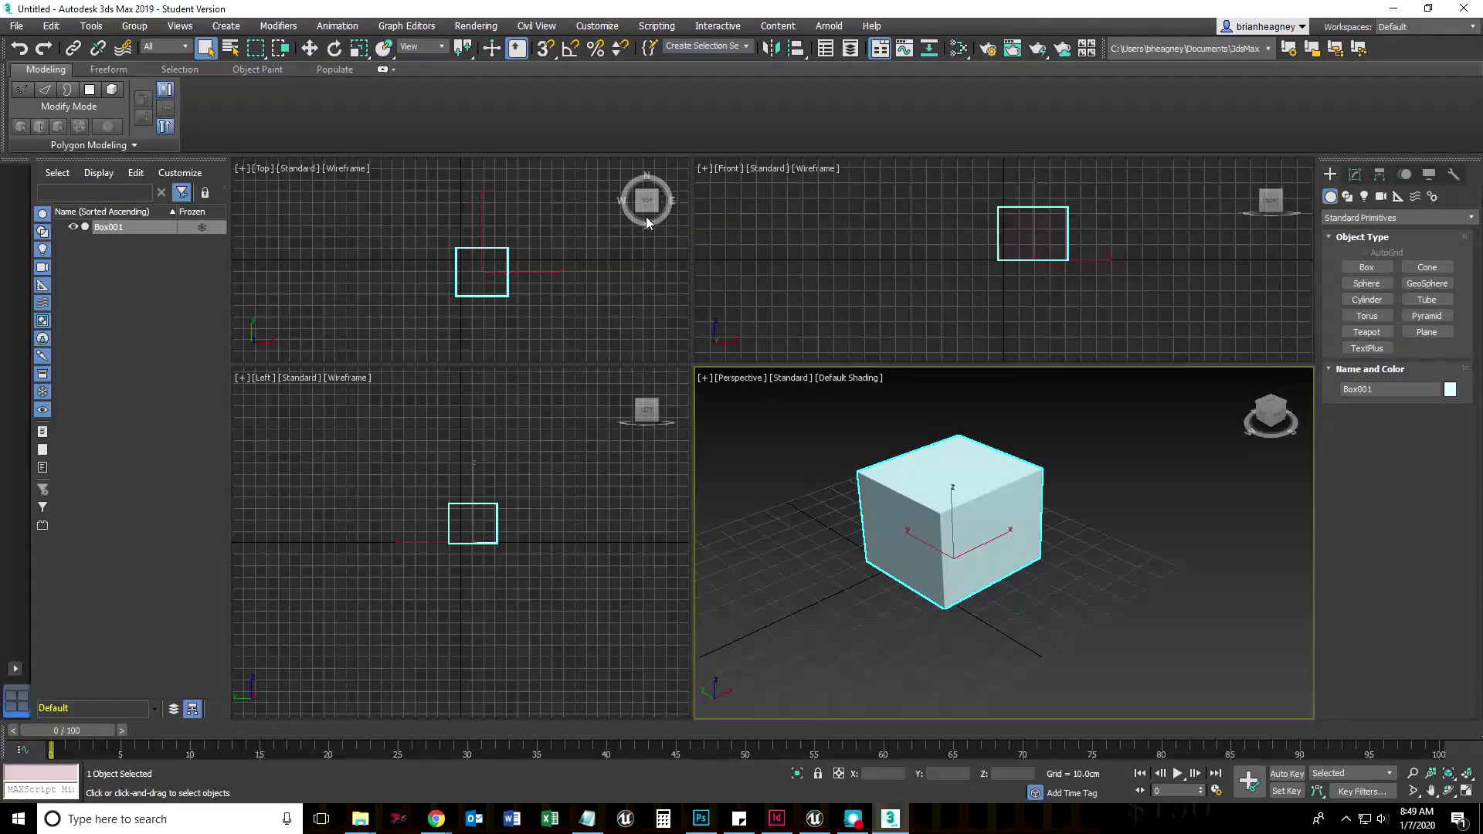
click(206, 53)
click(1365, 268)
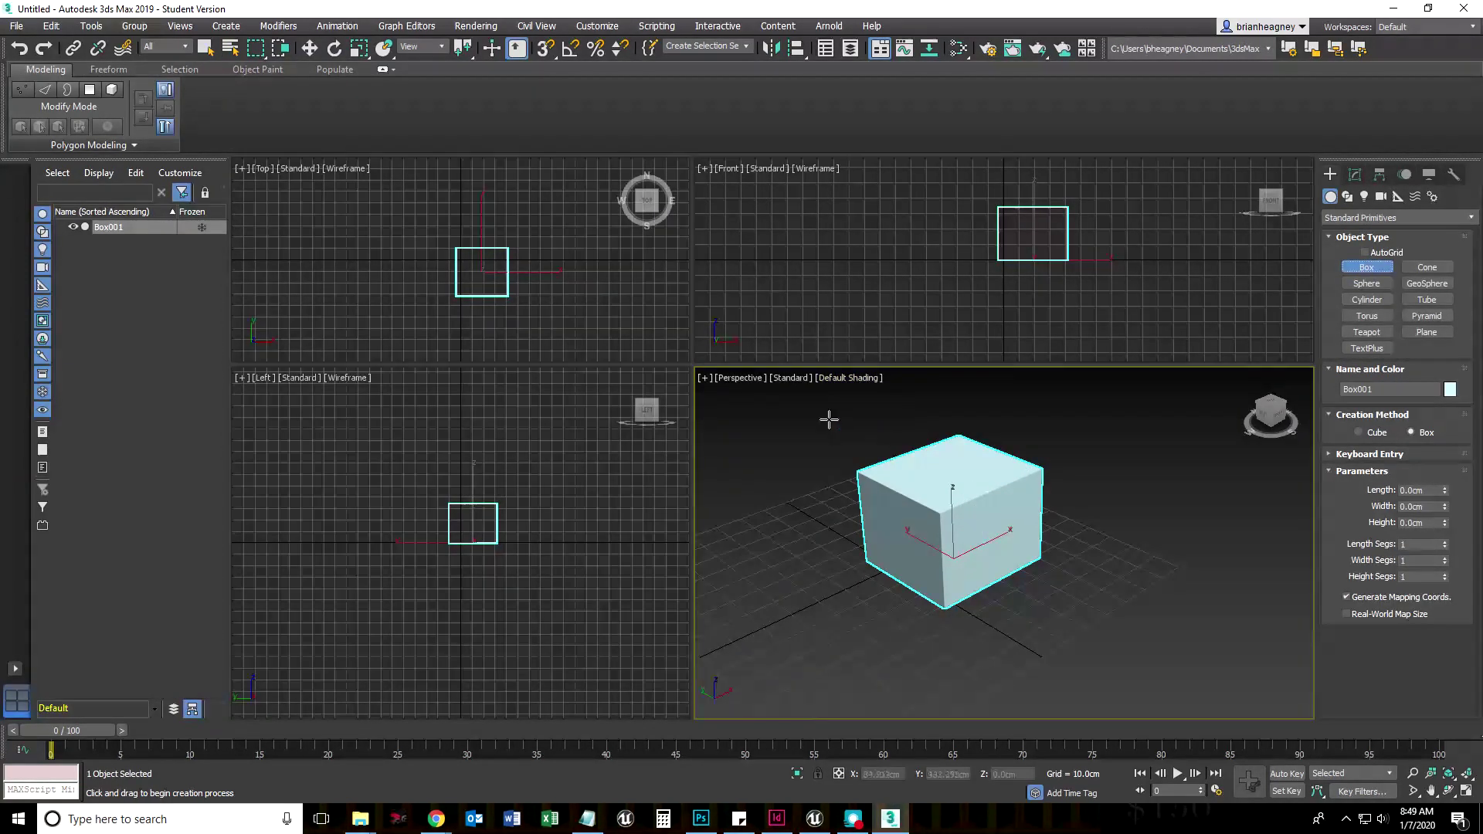
drag(860, 440, 884, 541)
click(899, 488)
click(874, 492)
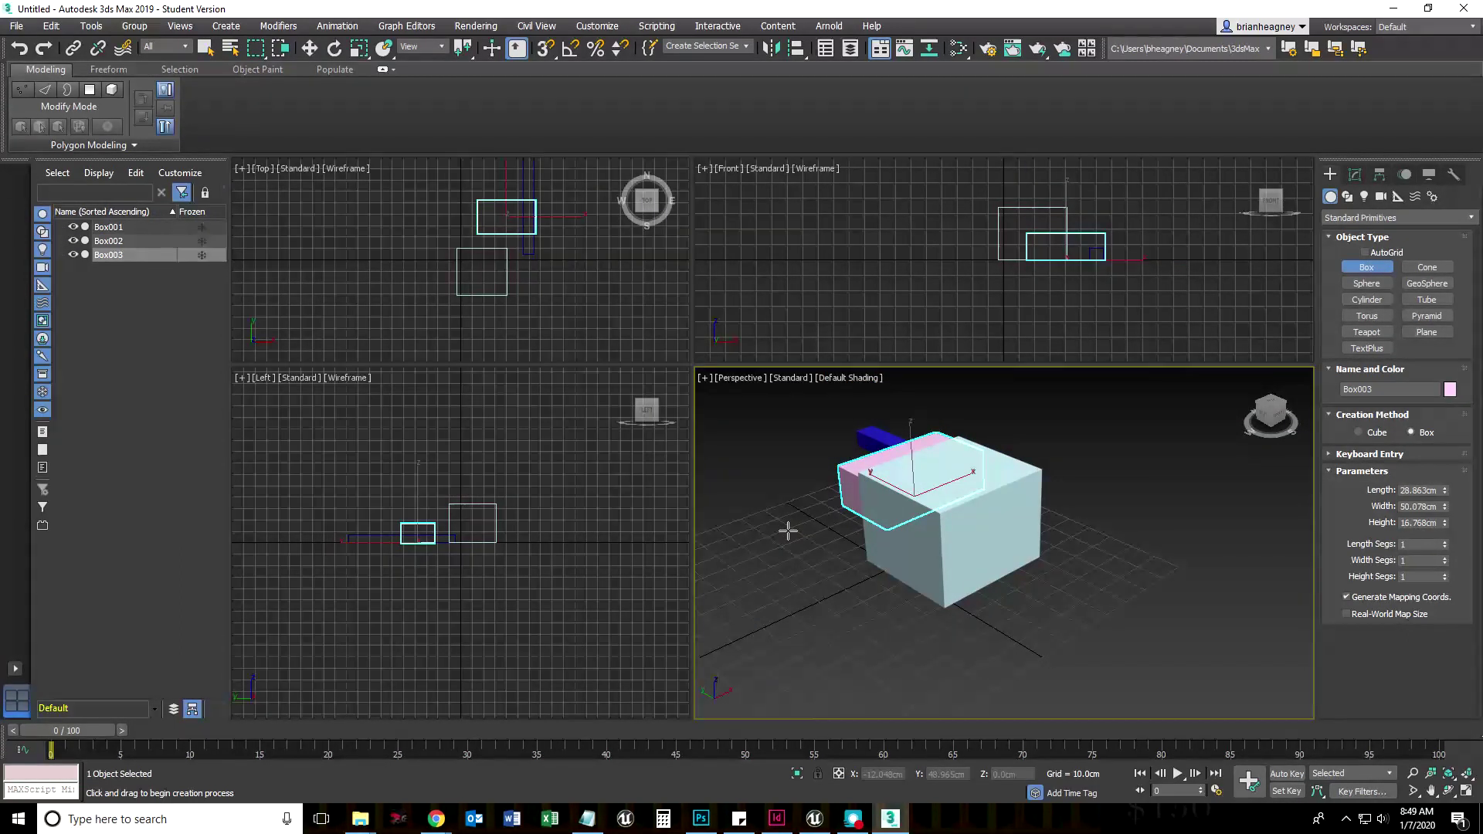
key(ctrl+z)
right_click(803, 490)
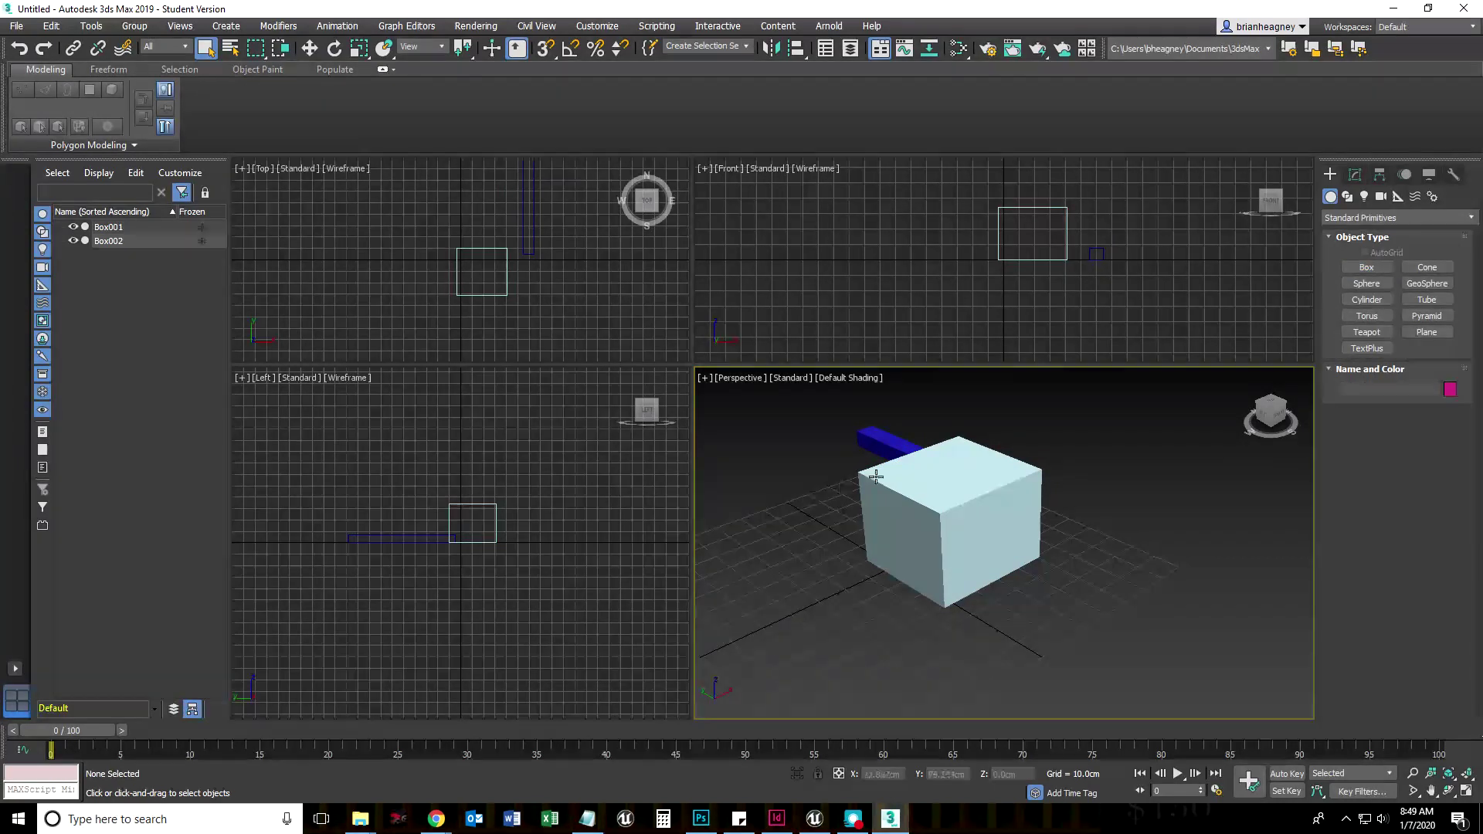
click(879, 438)
key(Delete)
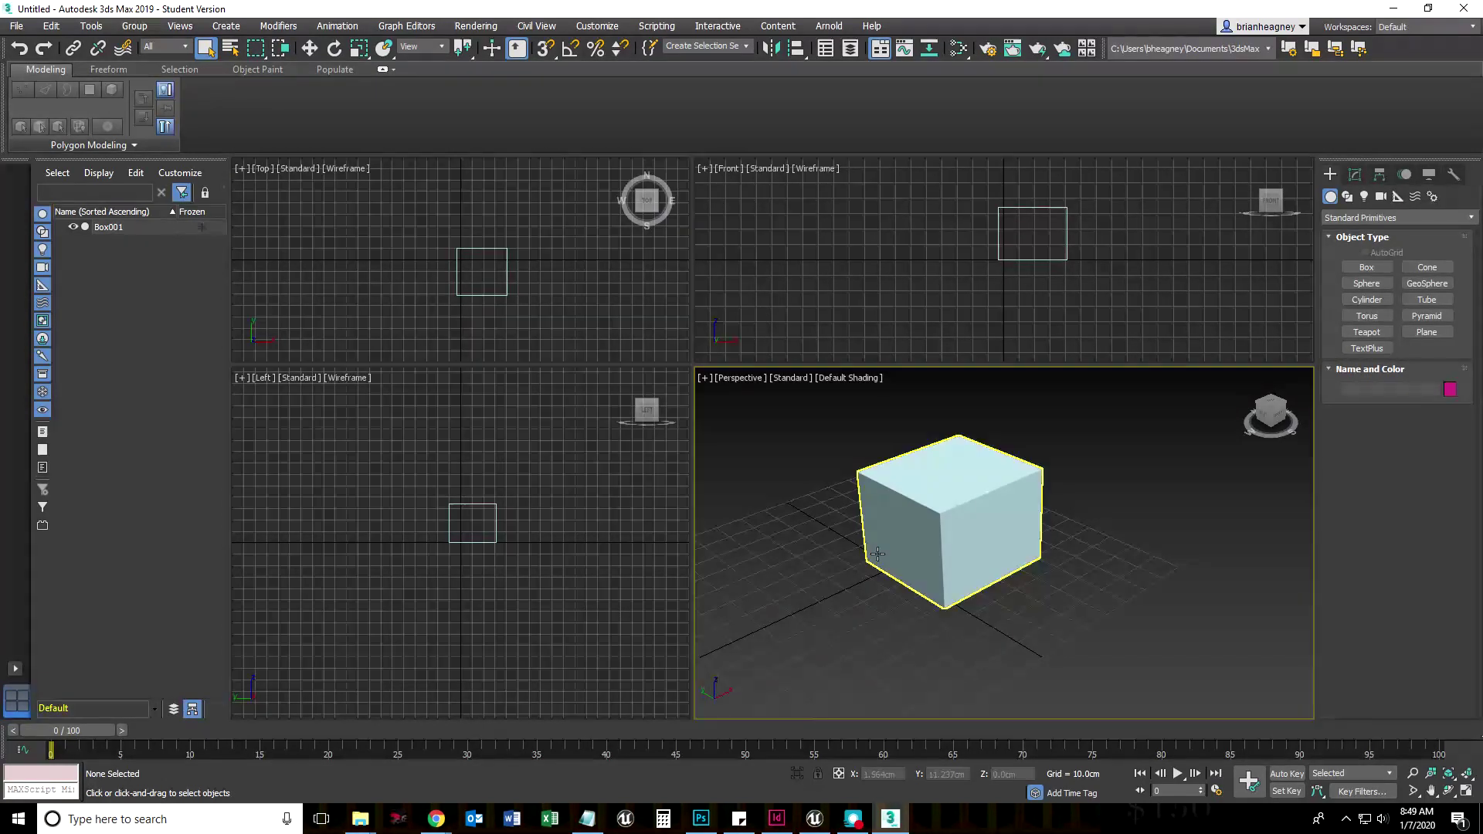
Step: Draw a thin slab and a box on top of the cube, delete both, and select Box001
click(1367, 266)
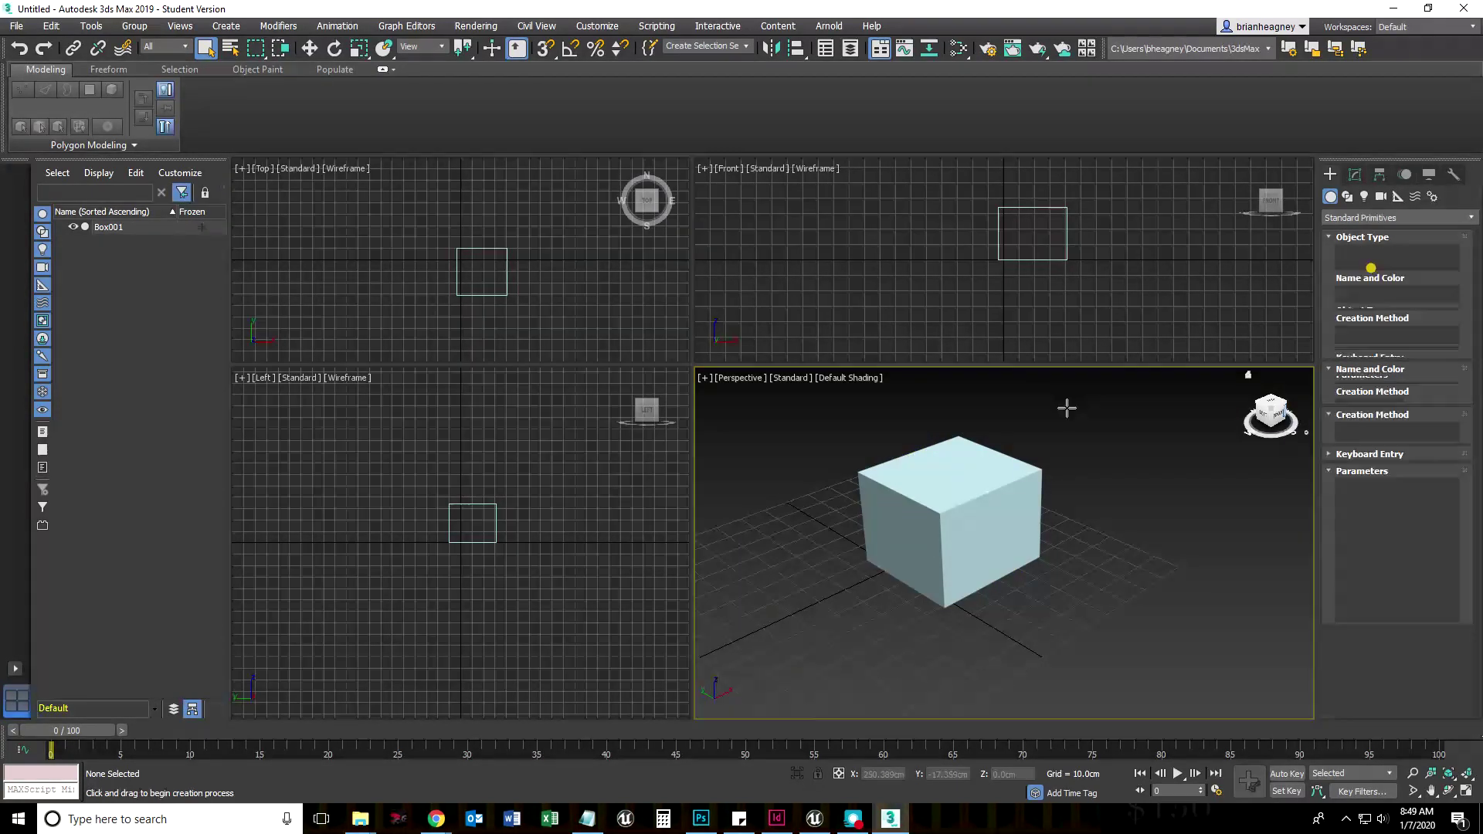
drag(775, 462, 803, 483)
click(812, 510)
drag(923, 437, 943, 489)
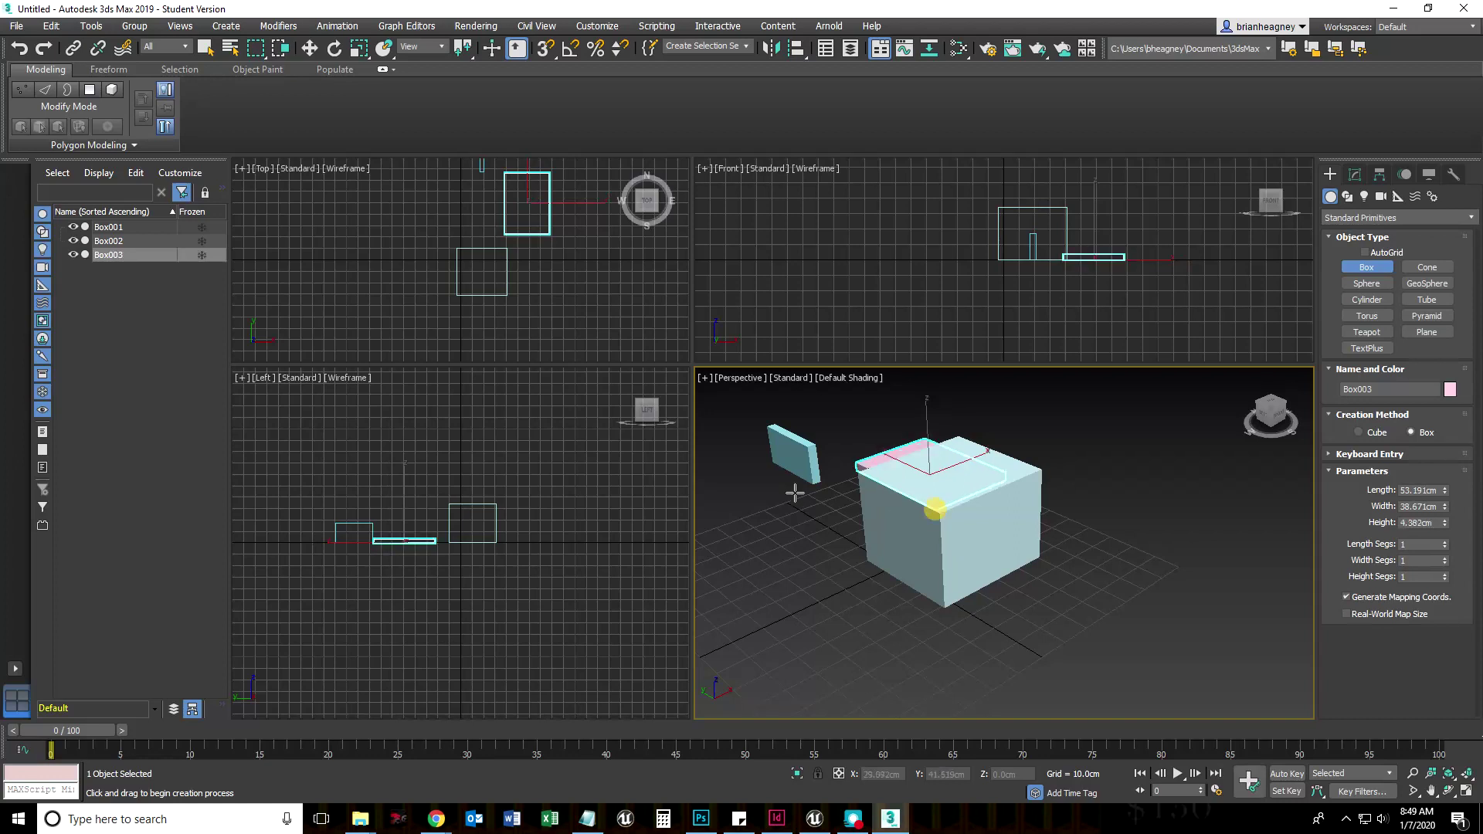
click(930, 455)
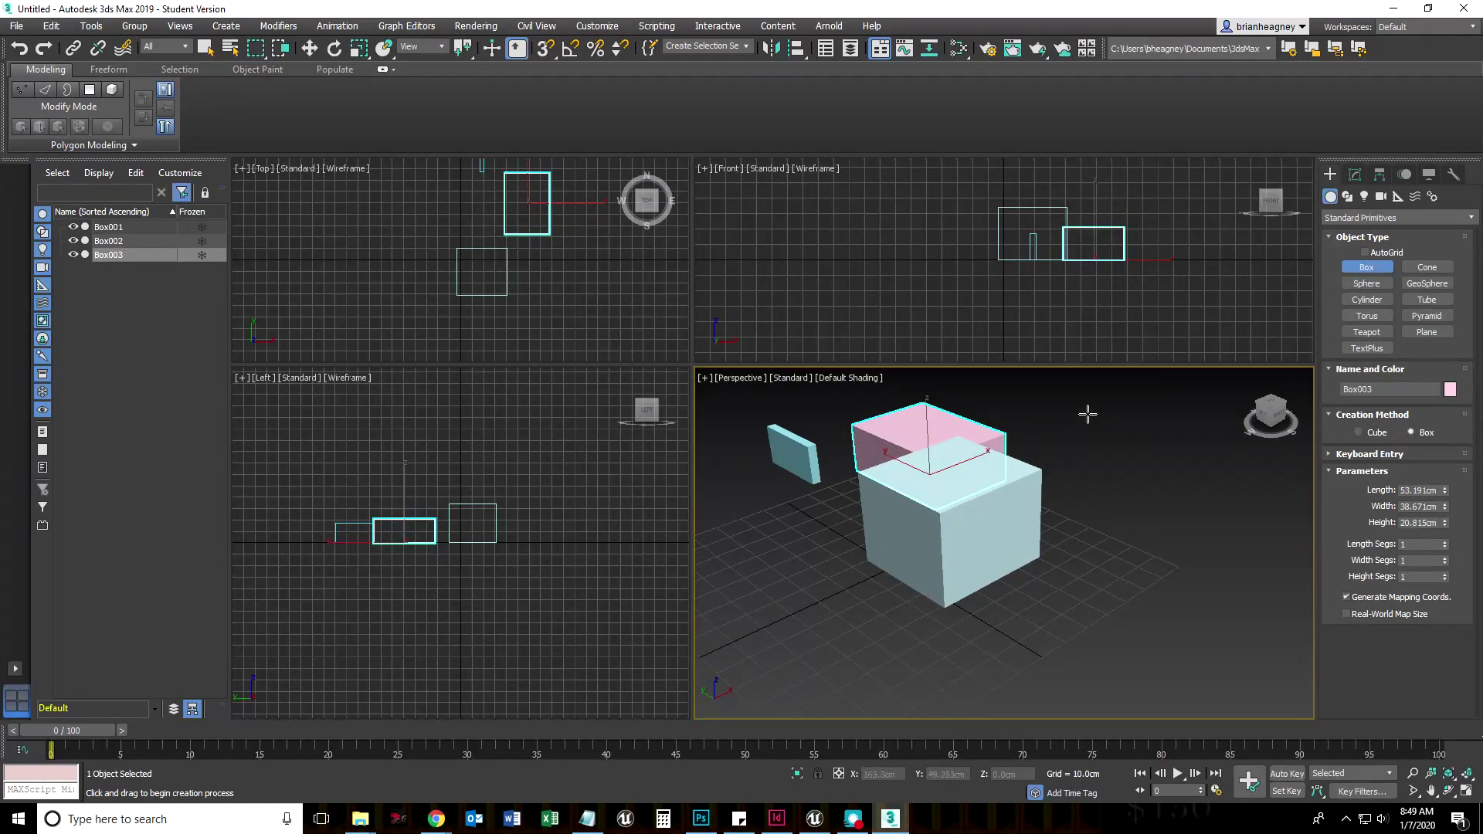
right_click(1079, 442)
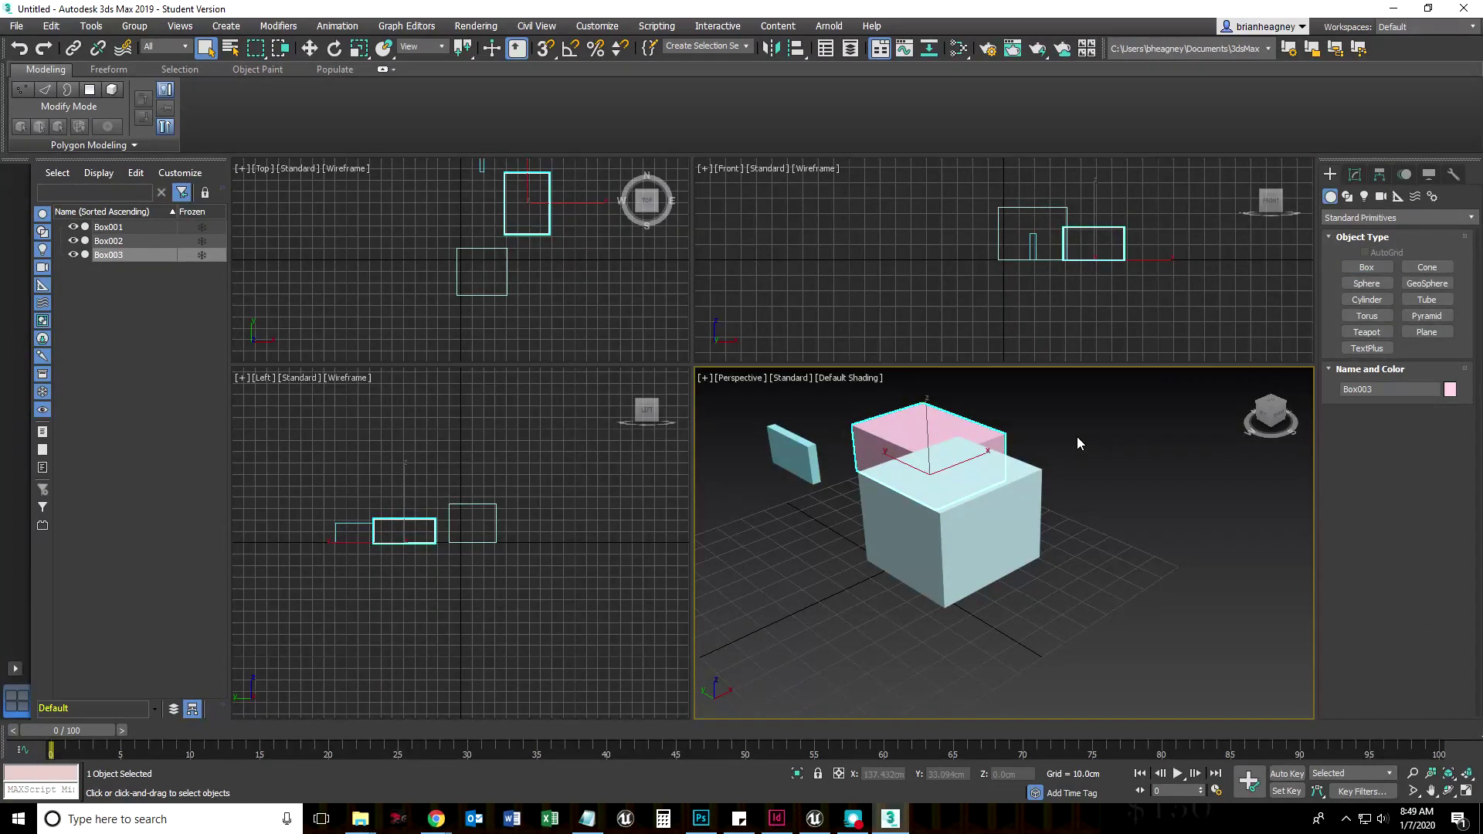
click(828, 452)
click(866, 429)
key(Delete)
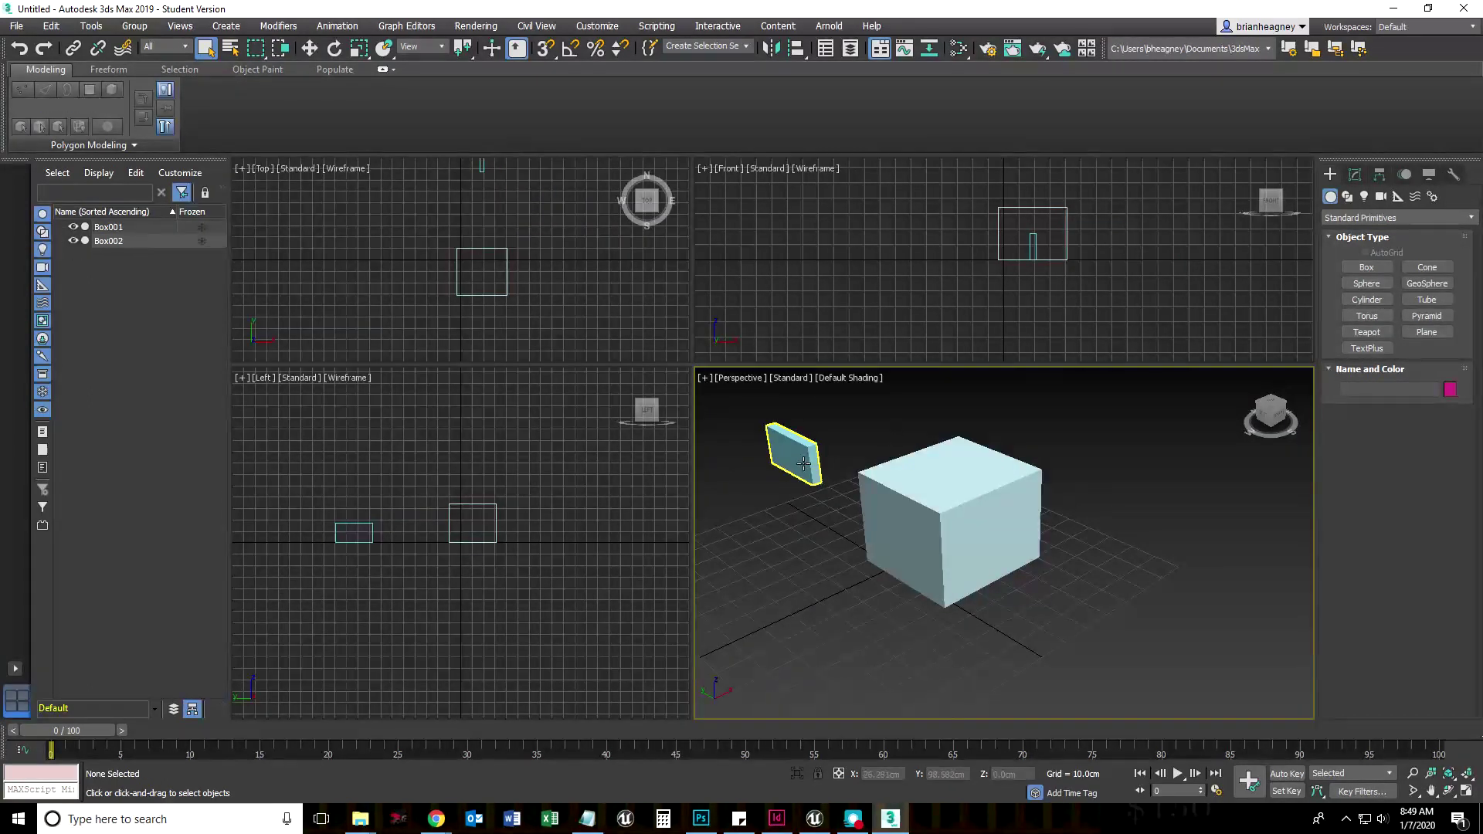
click(795, 456)
key(Delete)
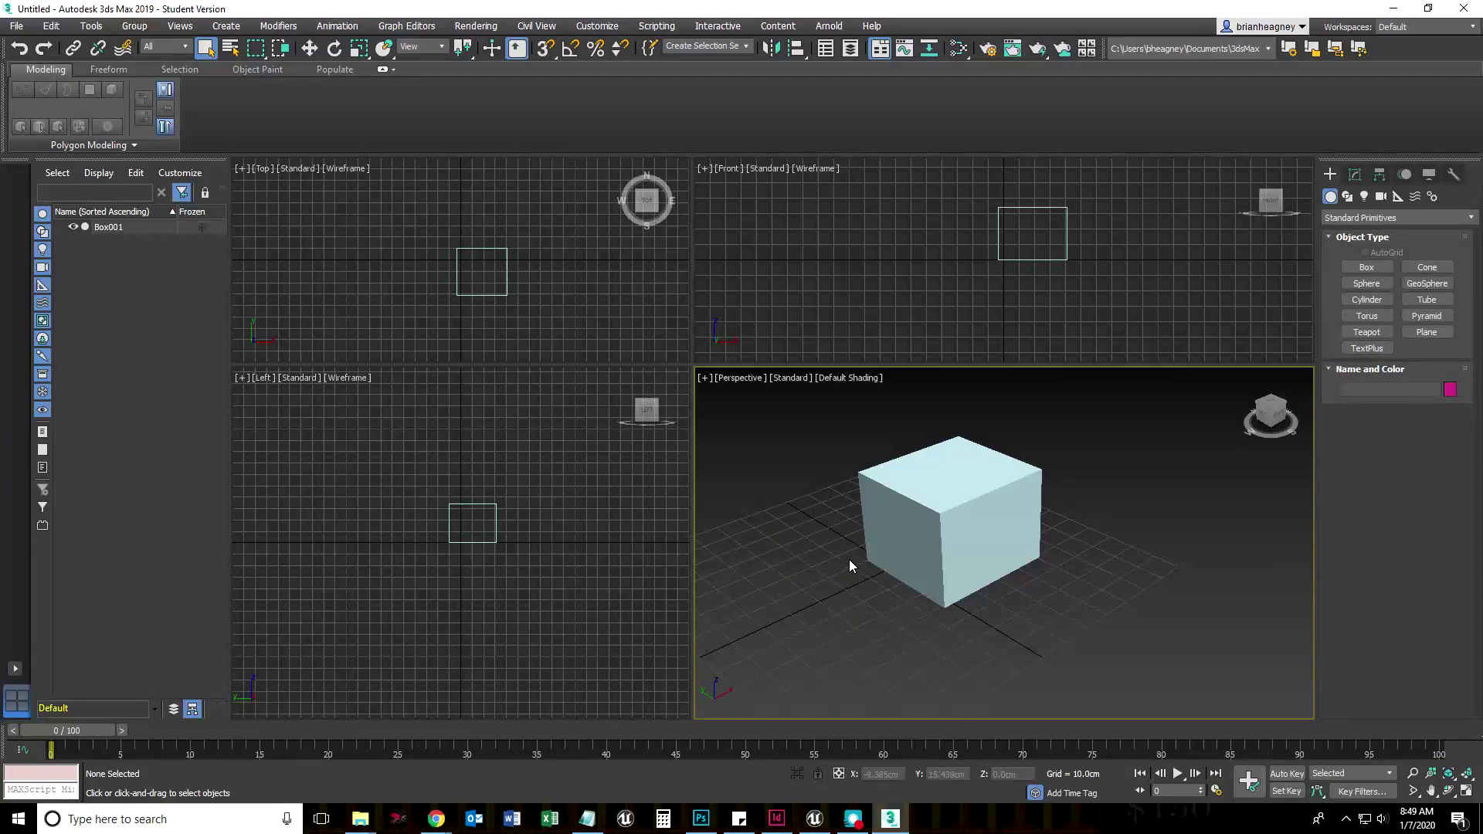
middle_drag(870, 568, 876, 573)
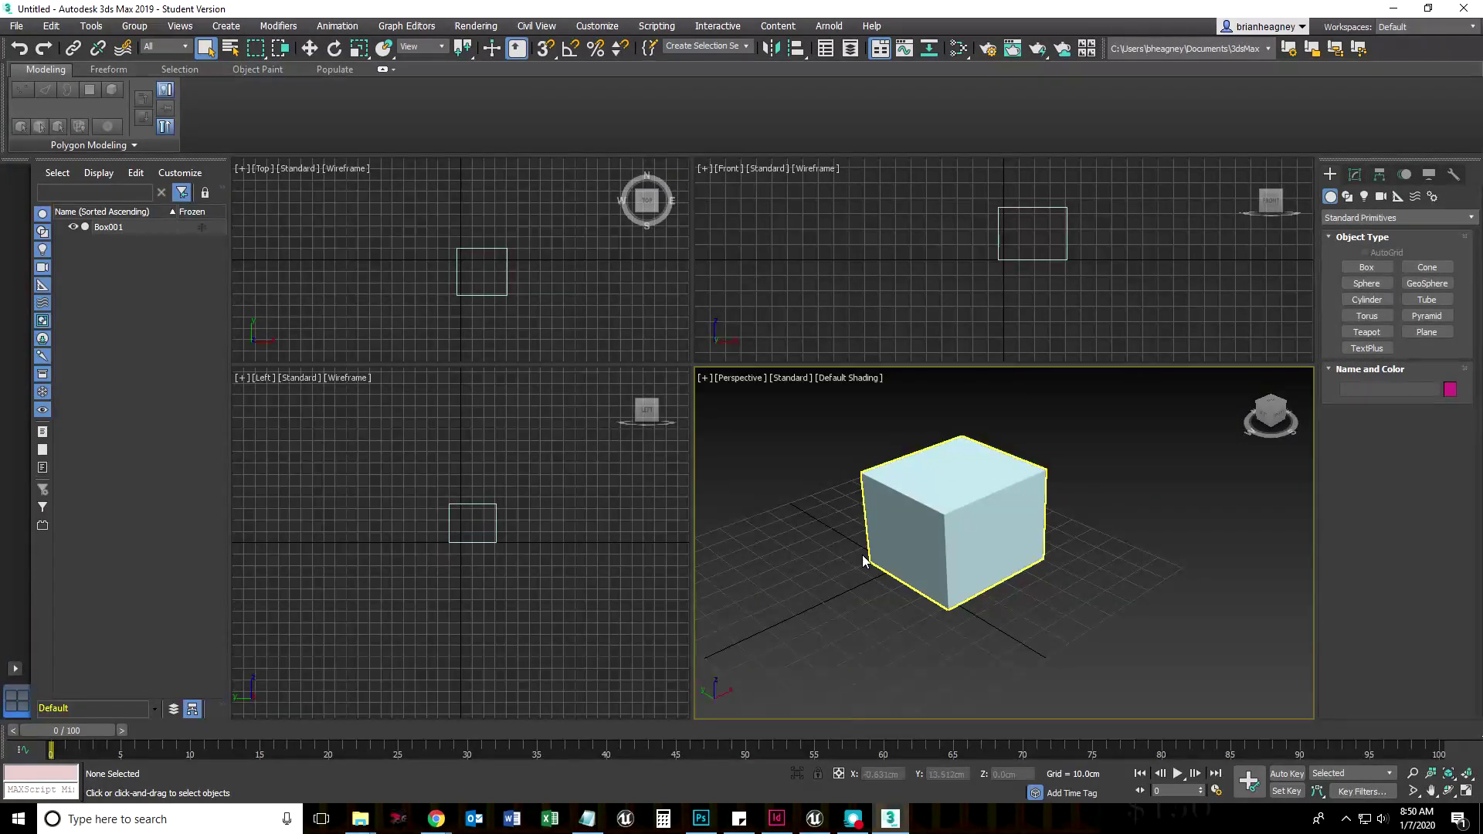
click(927, 527)
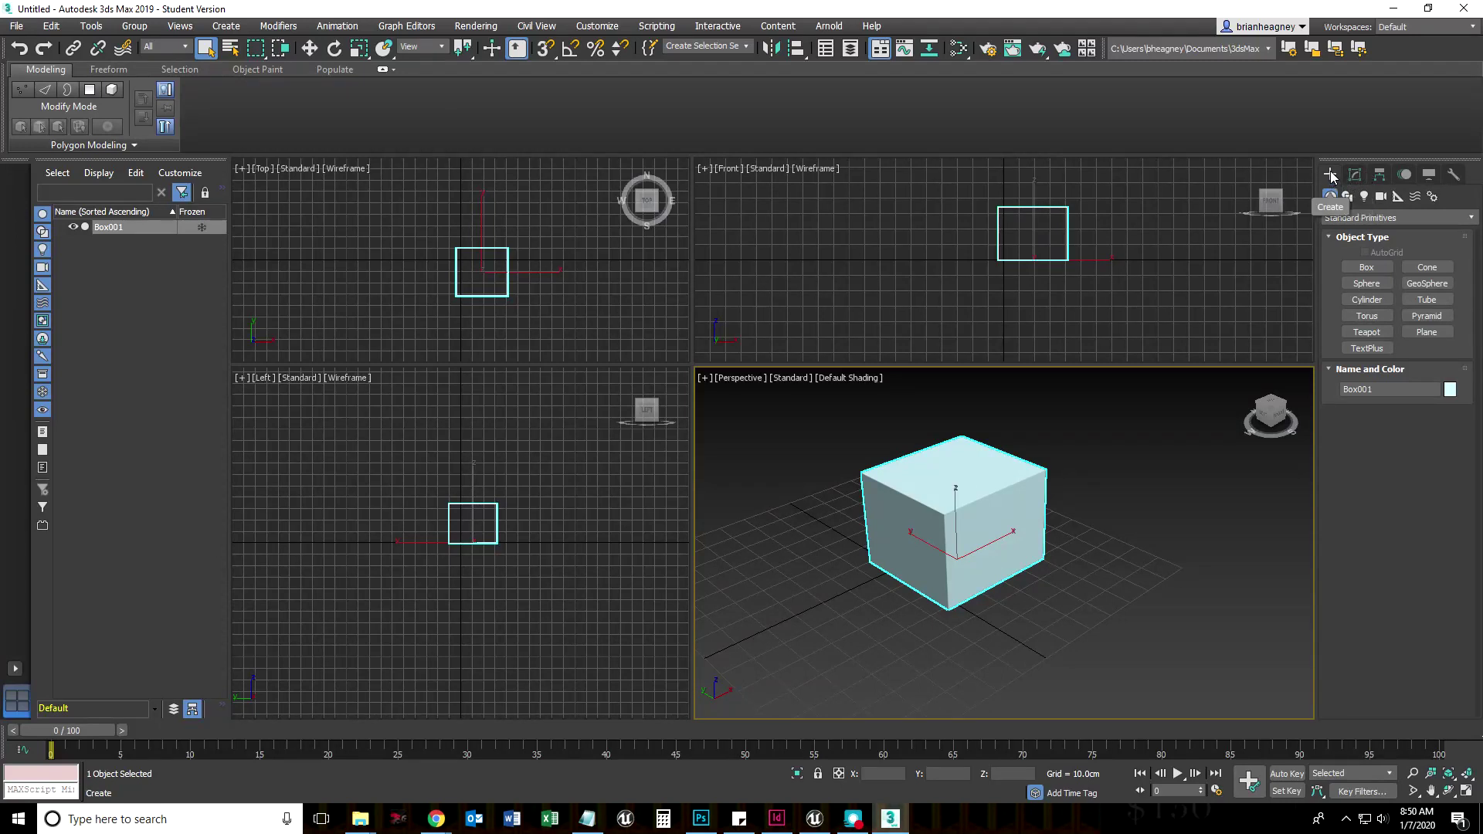
Step: In the Modify panel, change the object's name from Box001 to 'Plank'
click(1355, 176)
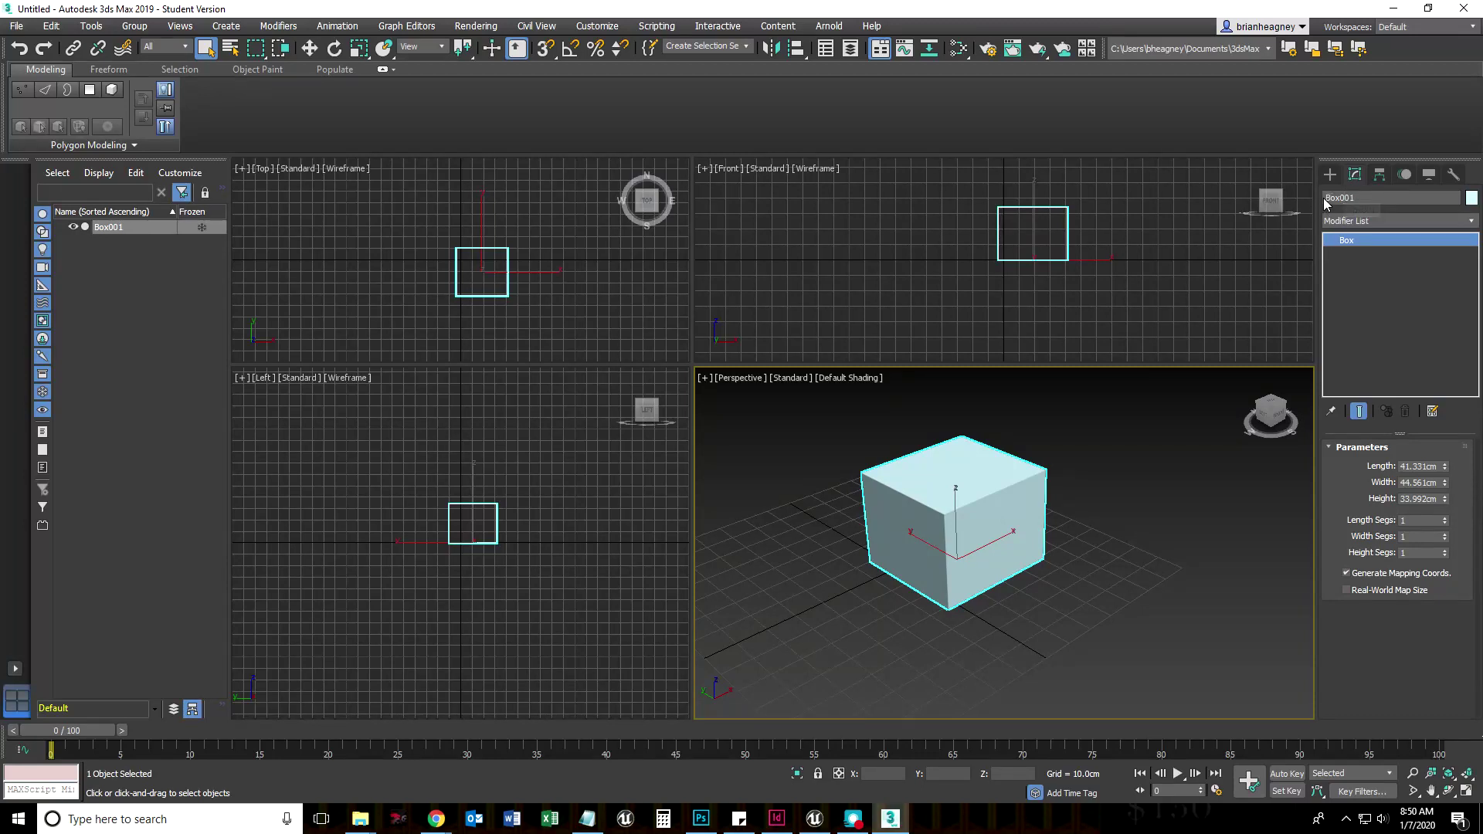
click(1366, 197)
key(Return)
Step: Drag the Length spinner back and forth, trying Plank lengths around 107 cm and 274 cm
drag(1446, 470, 1379, 679)
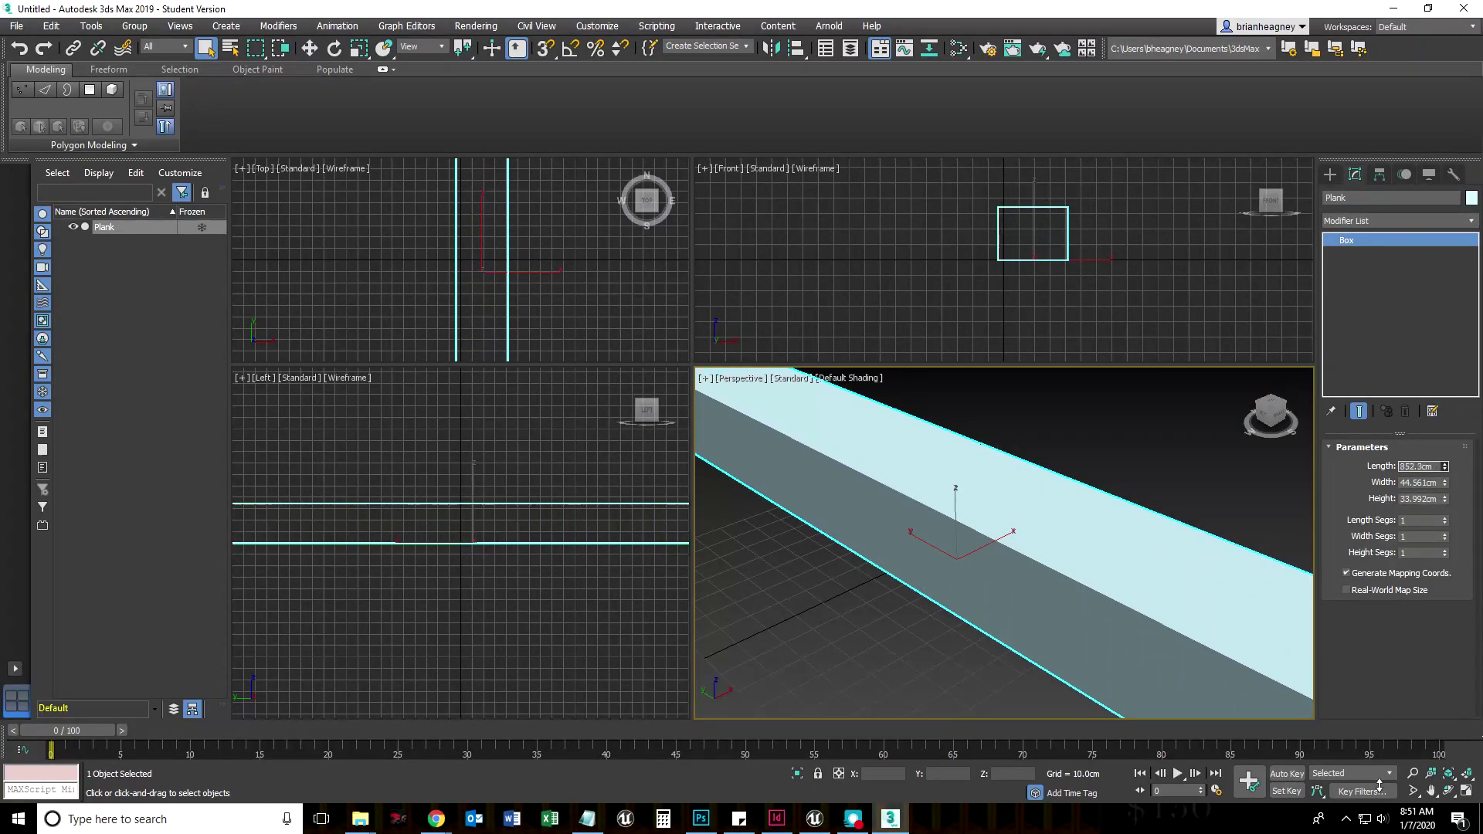
drag(1368, 374, 1368, 618)
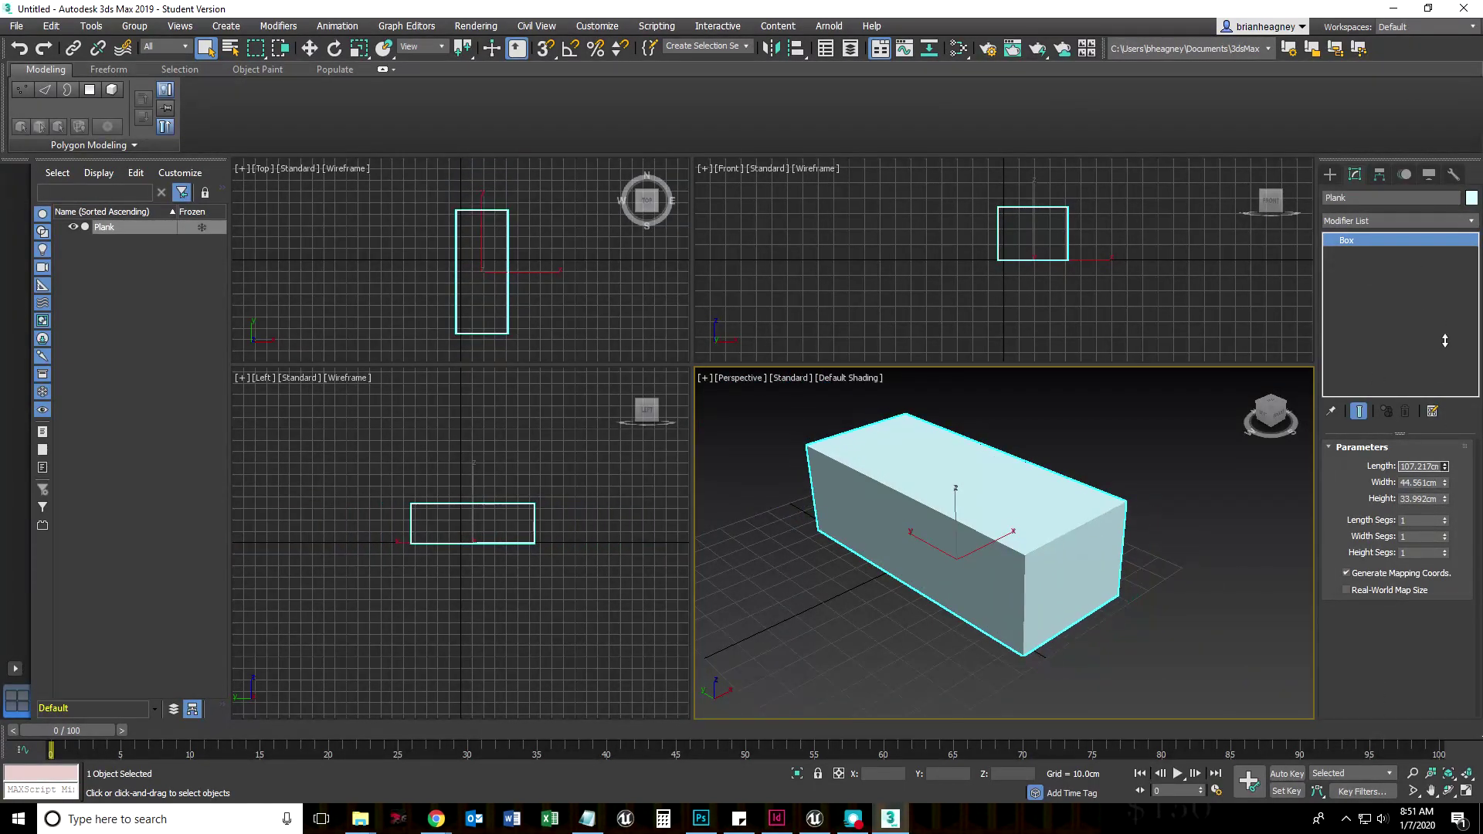
scroll(929, 609, down, 3)
scroll(929, 608, down, 5)
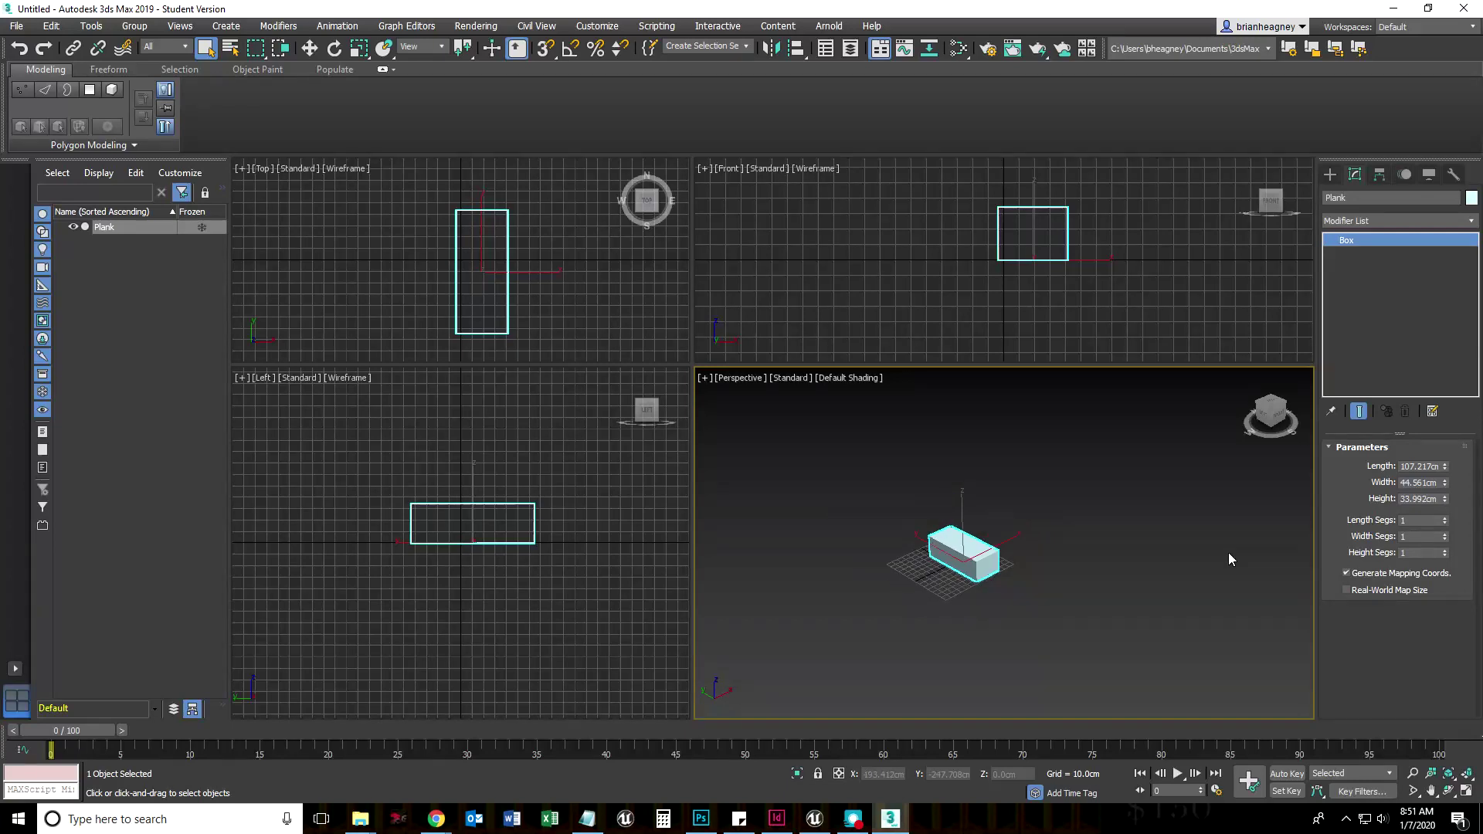
scroll(982, 548, down, 2)
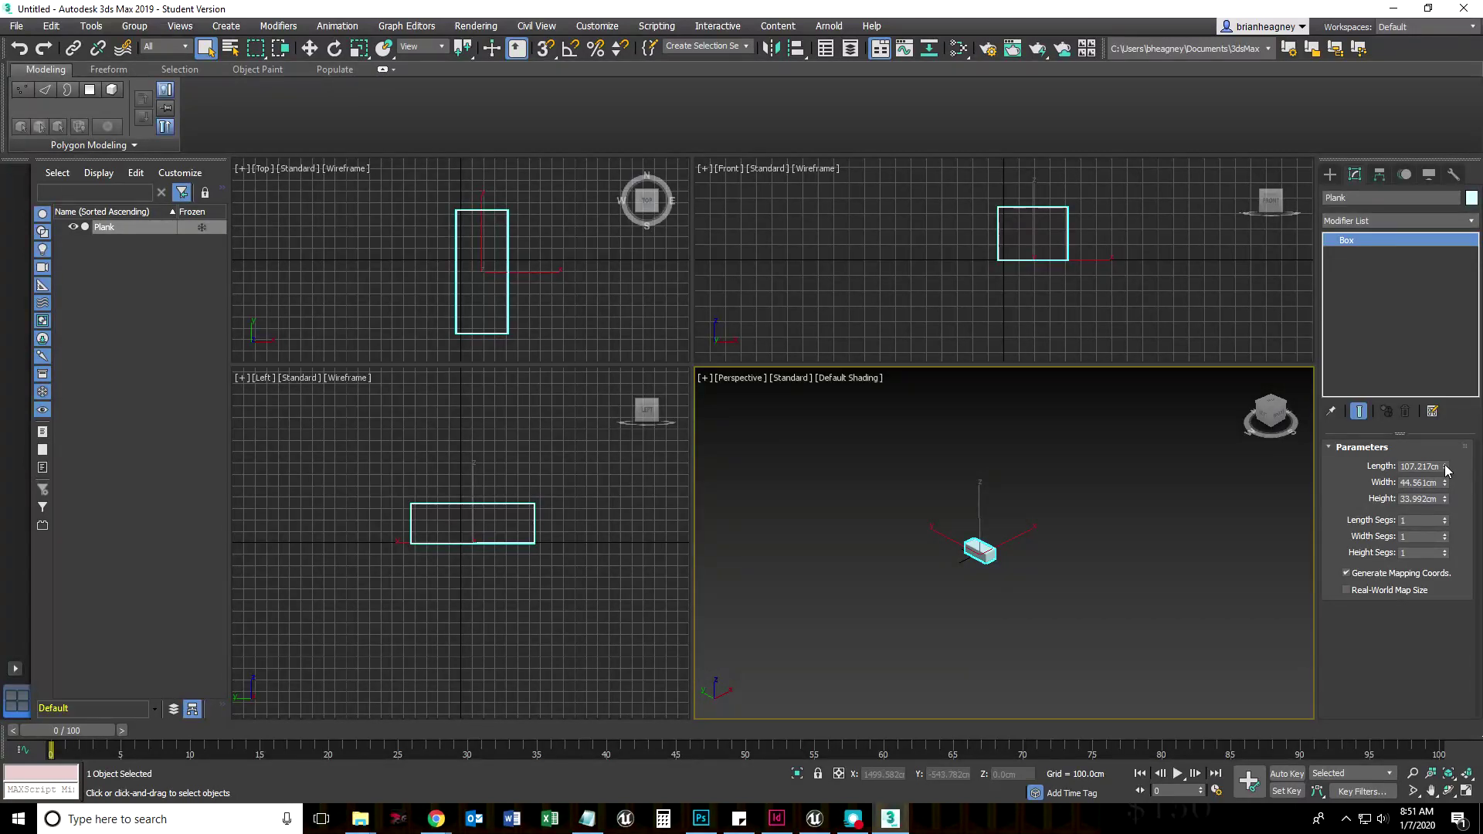
drag(1448, 471, 1358, 498)
drag(1349, 562, 1361, 699)
drag(1344, 791, 1339, 699)
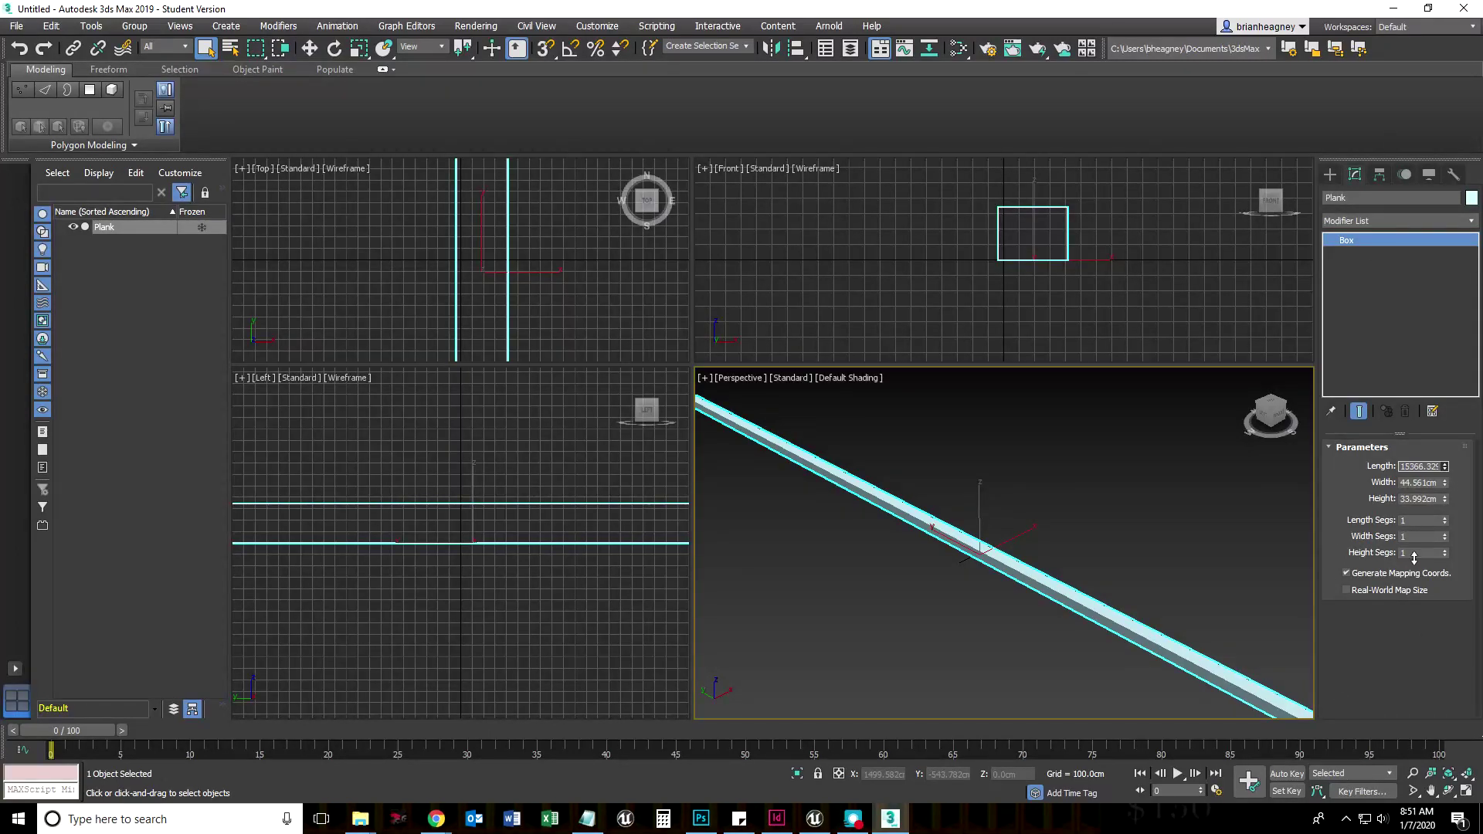
Step: Shrink the Plank back to a compact box with Length 81.485cm and zoom in on it
drag(1414, 558, 1364, 350)
drag(1352, 753, 1308, 113)
drag(1196, 362, 1260, 294)
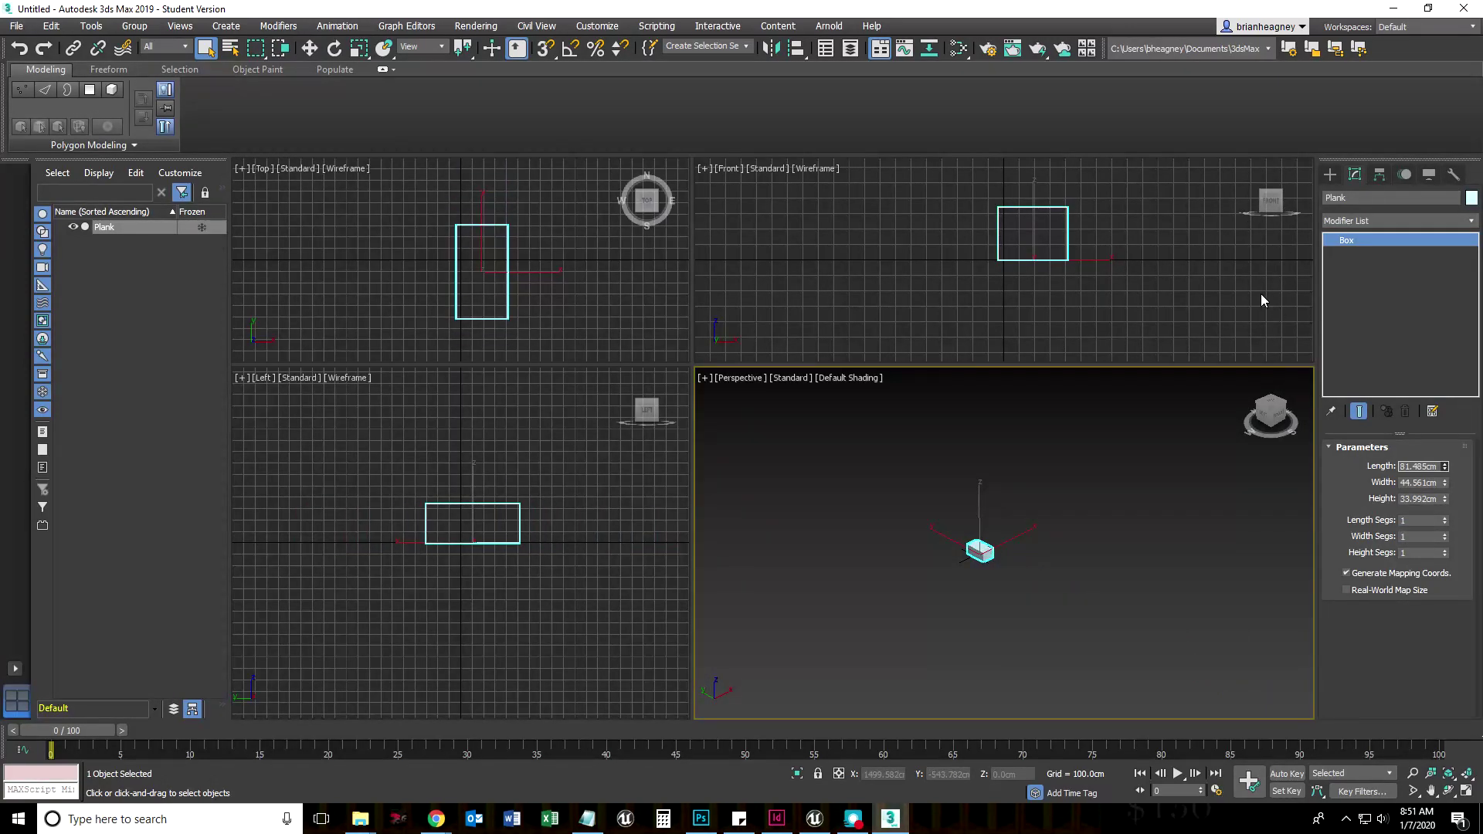
scroll(987, 656, up, 3)
middle_drag(1010, 544, 993, 508)
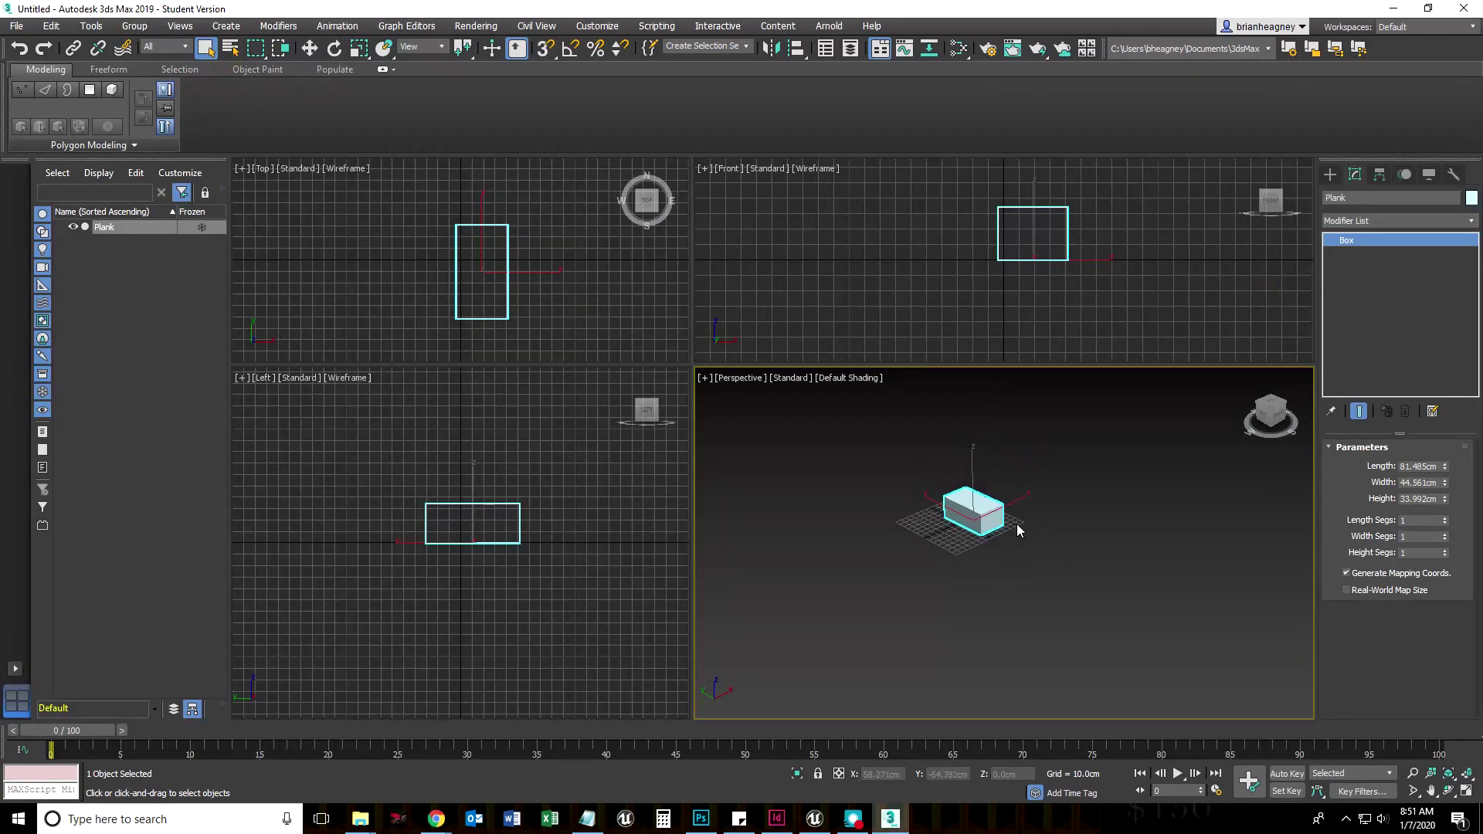
scroll(991, 516, up, 3)
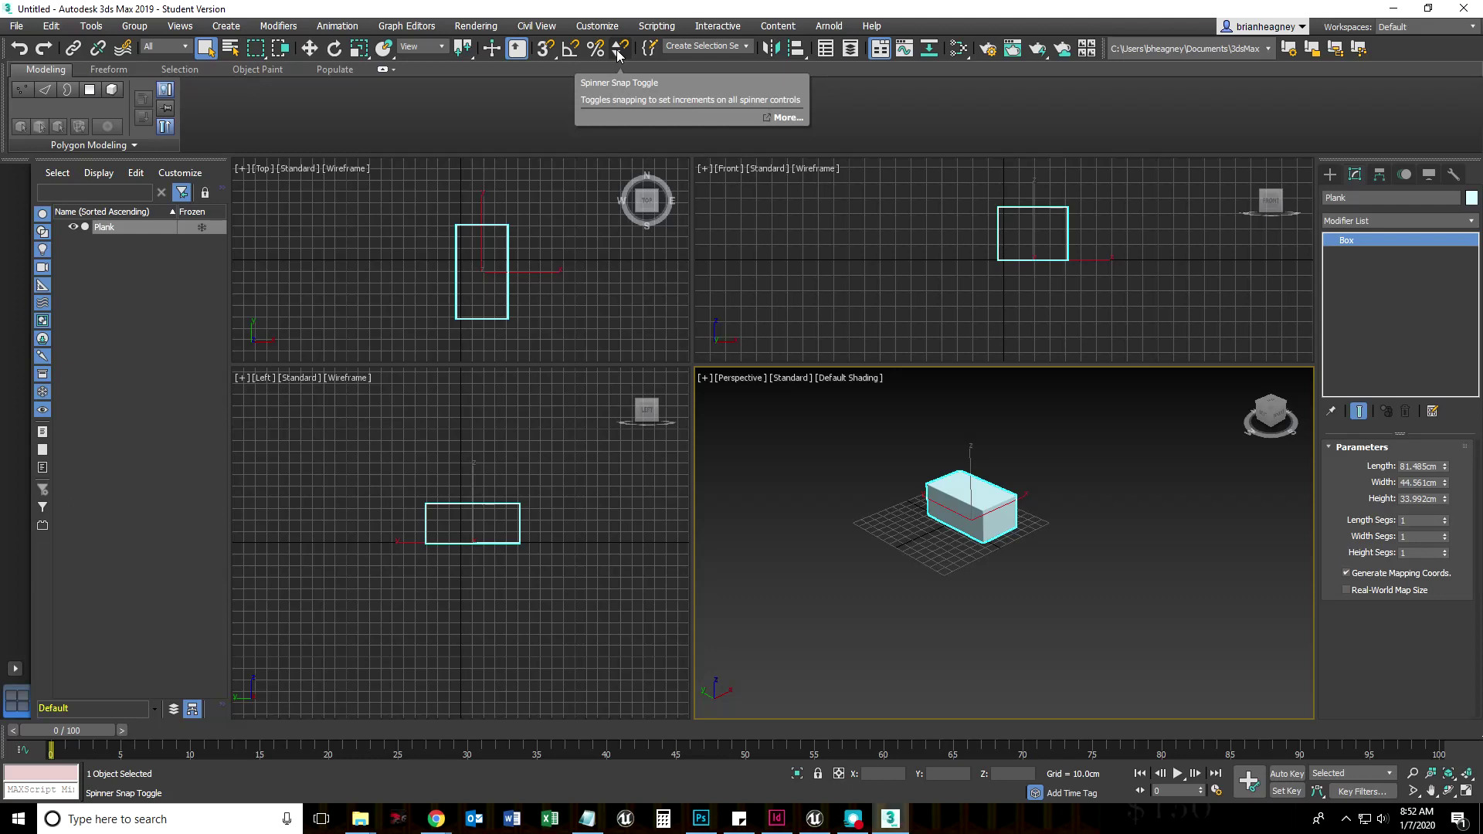
Step: Turn on Spinner Snap and review its Preference Settings before closing the window
click(618, 49)
right_click(617, 49)
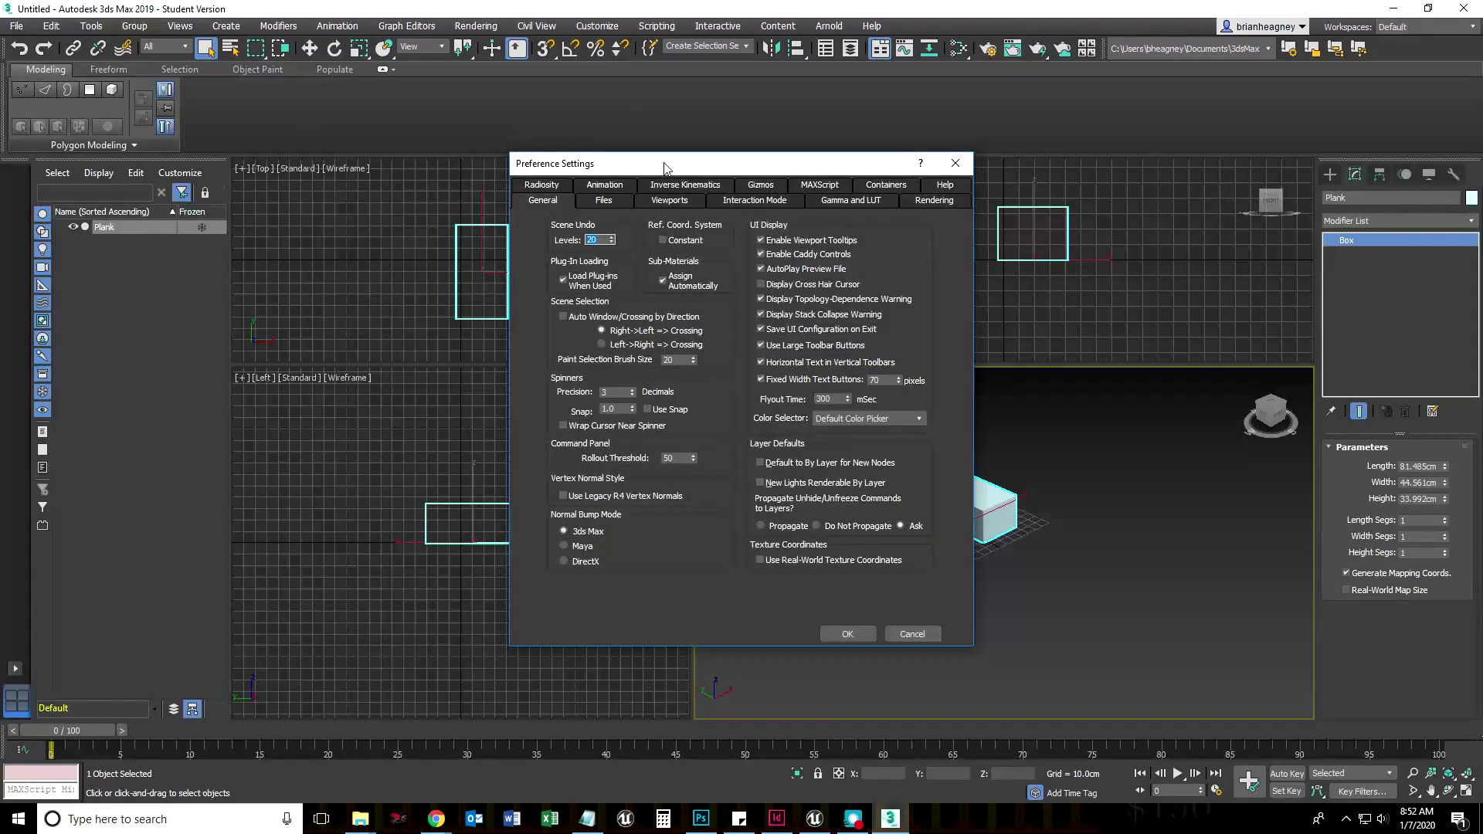
drag(585, 142, 759, 154)
click(1050, 155)
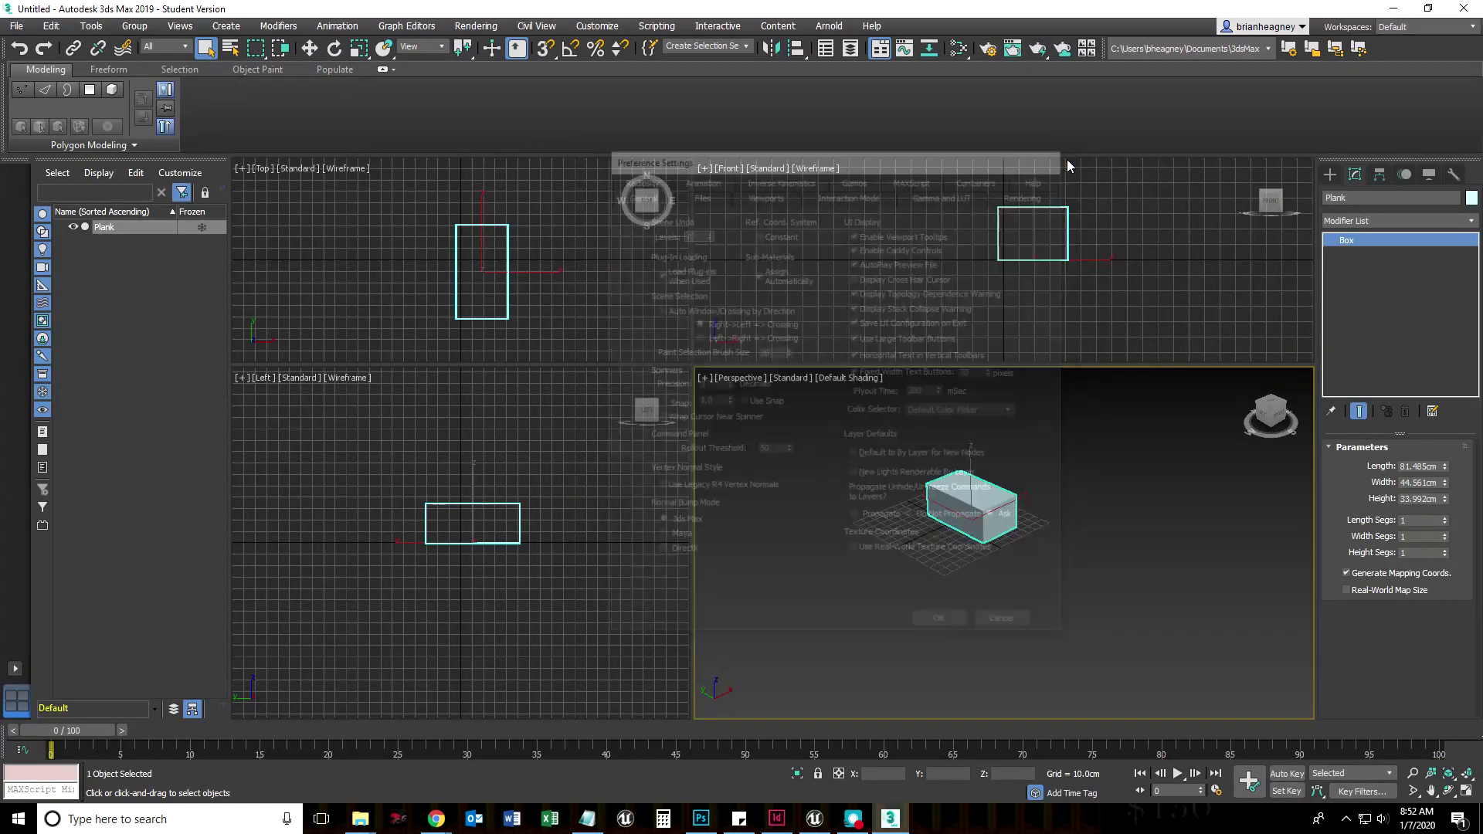
Step: Browse the Snaps, Home Grid and User Grids tabs of Grid and Snap Settings
right_click(547, 54)
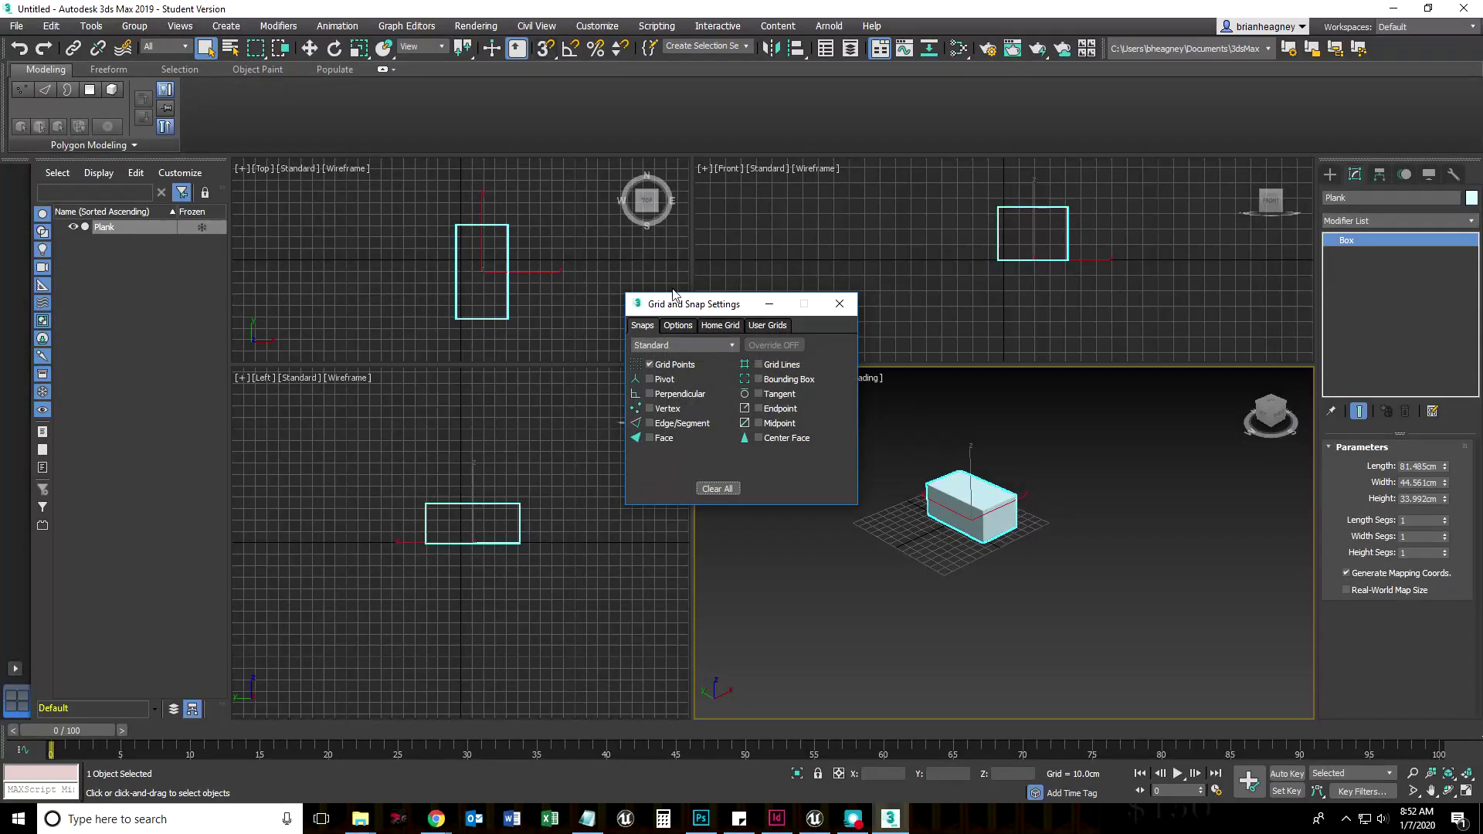
drag(674, 305, 778, 160)
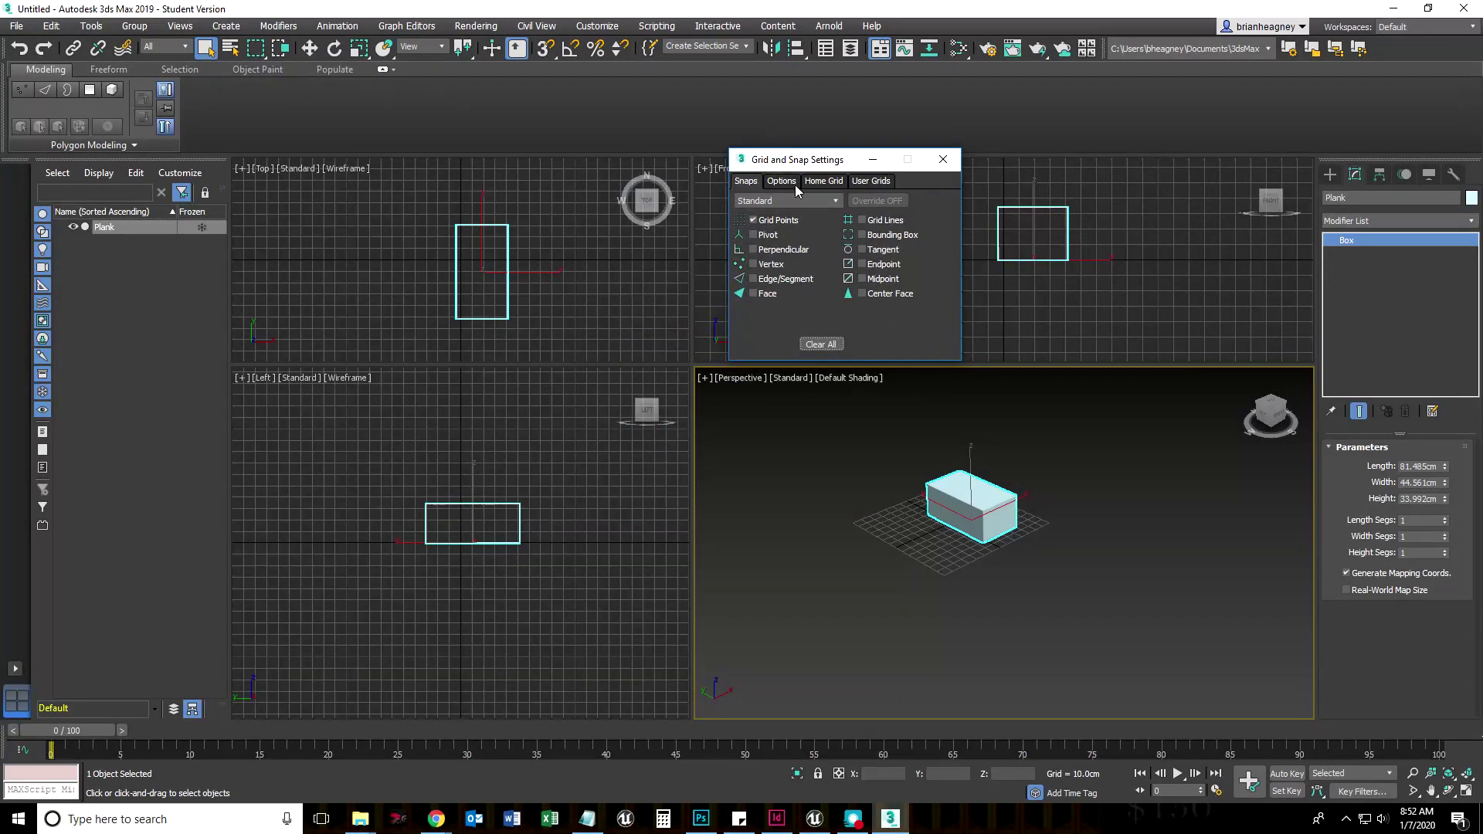
click(783, 184)
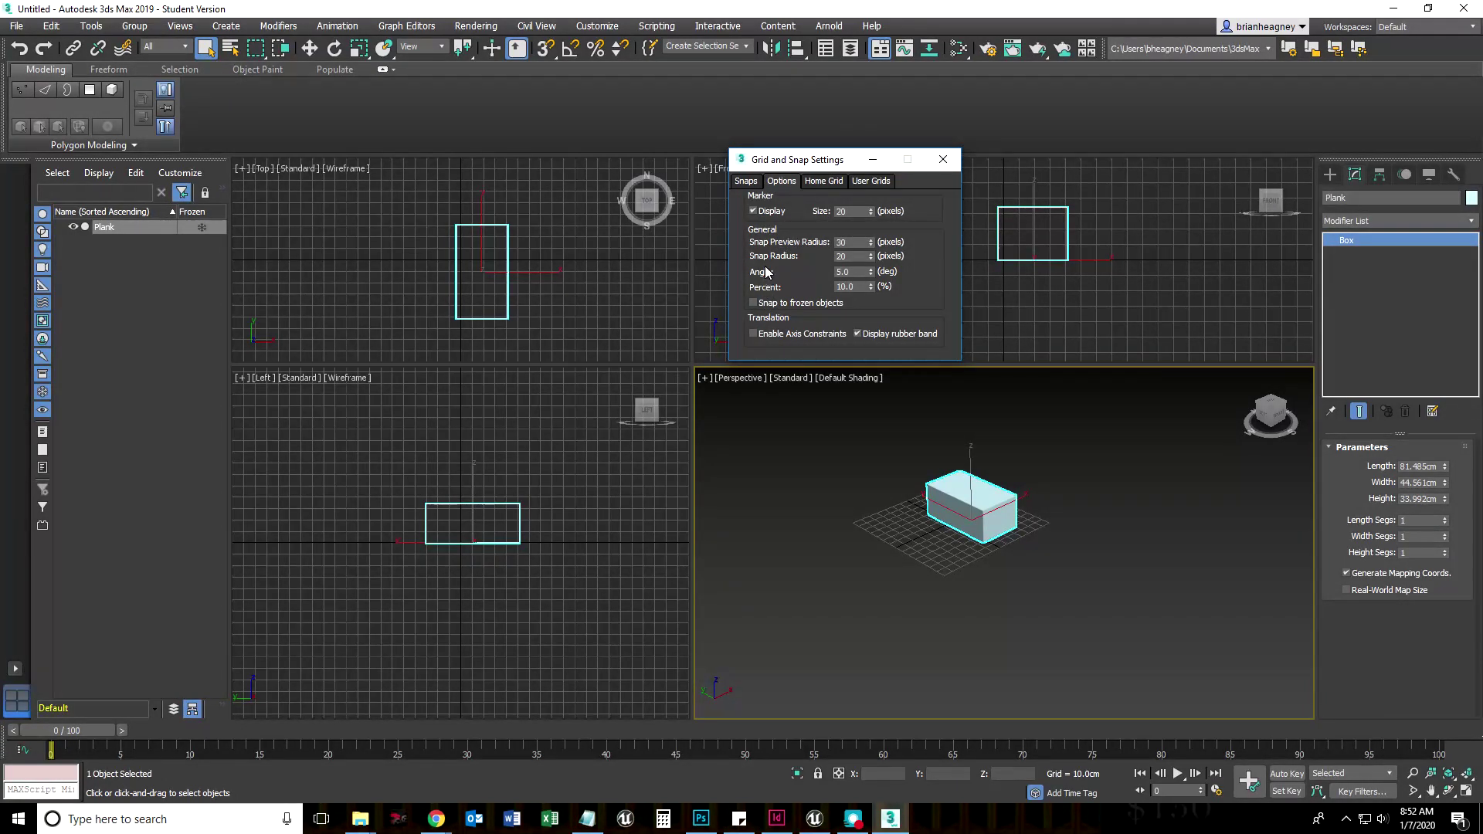
click(825, 185)
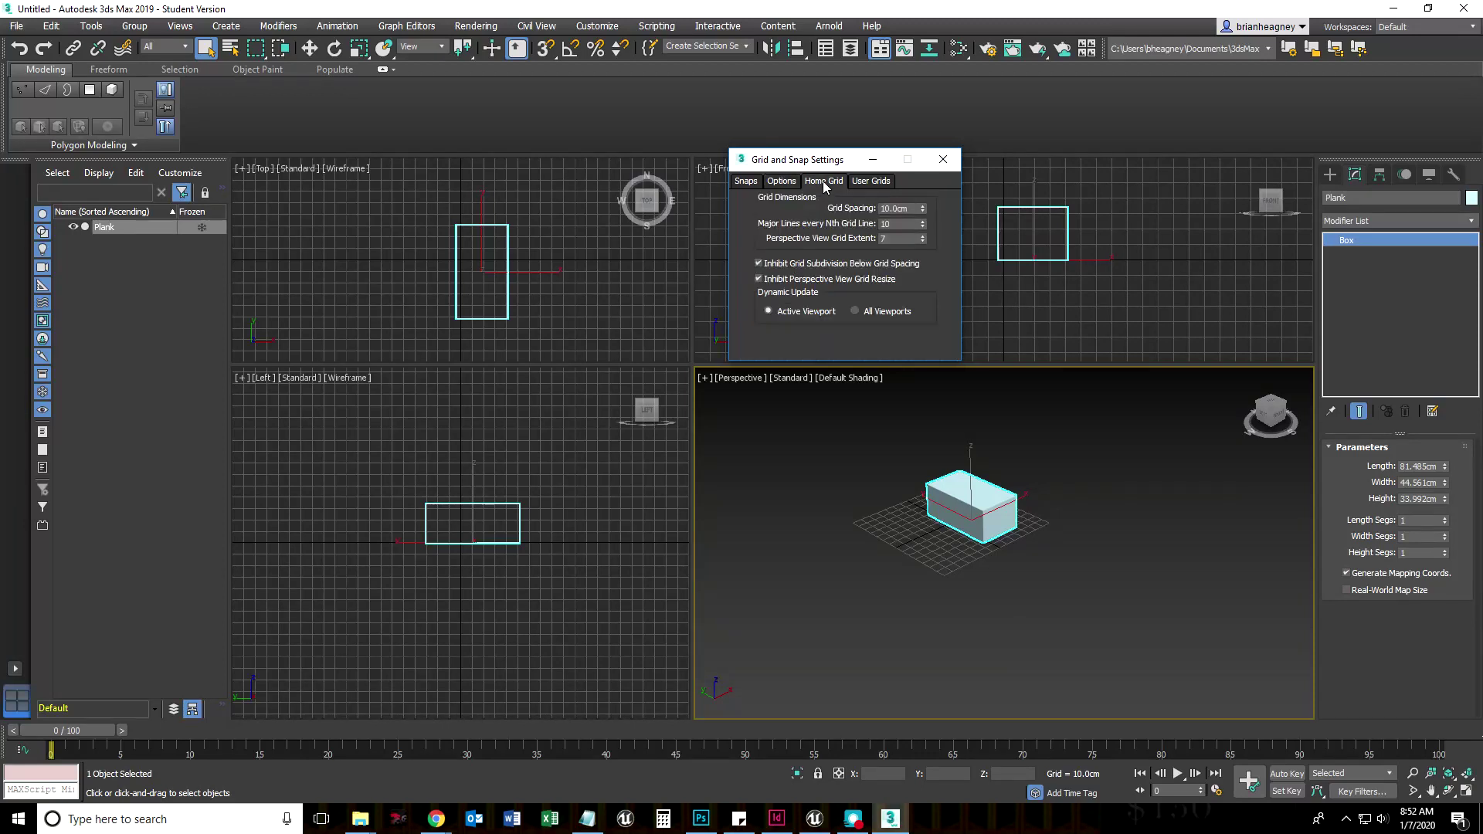
click(871, 181)
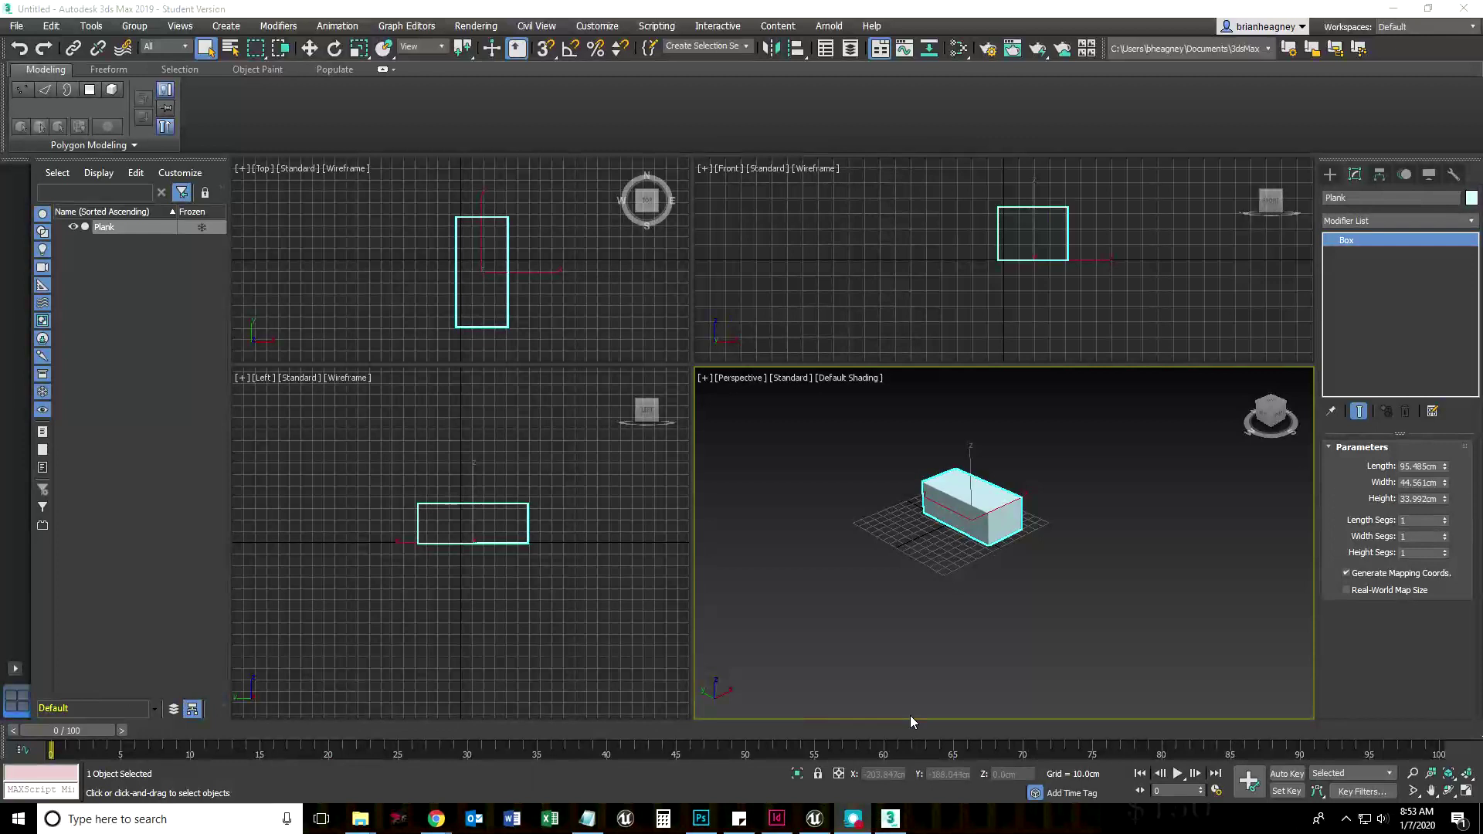
Step: Set the Spinners Snap amount to 5 in the preferences and confirm
right_click(620, 51)
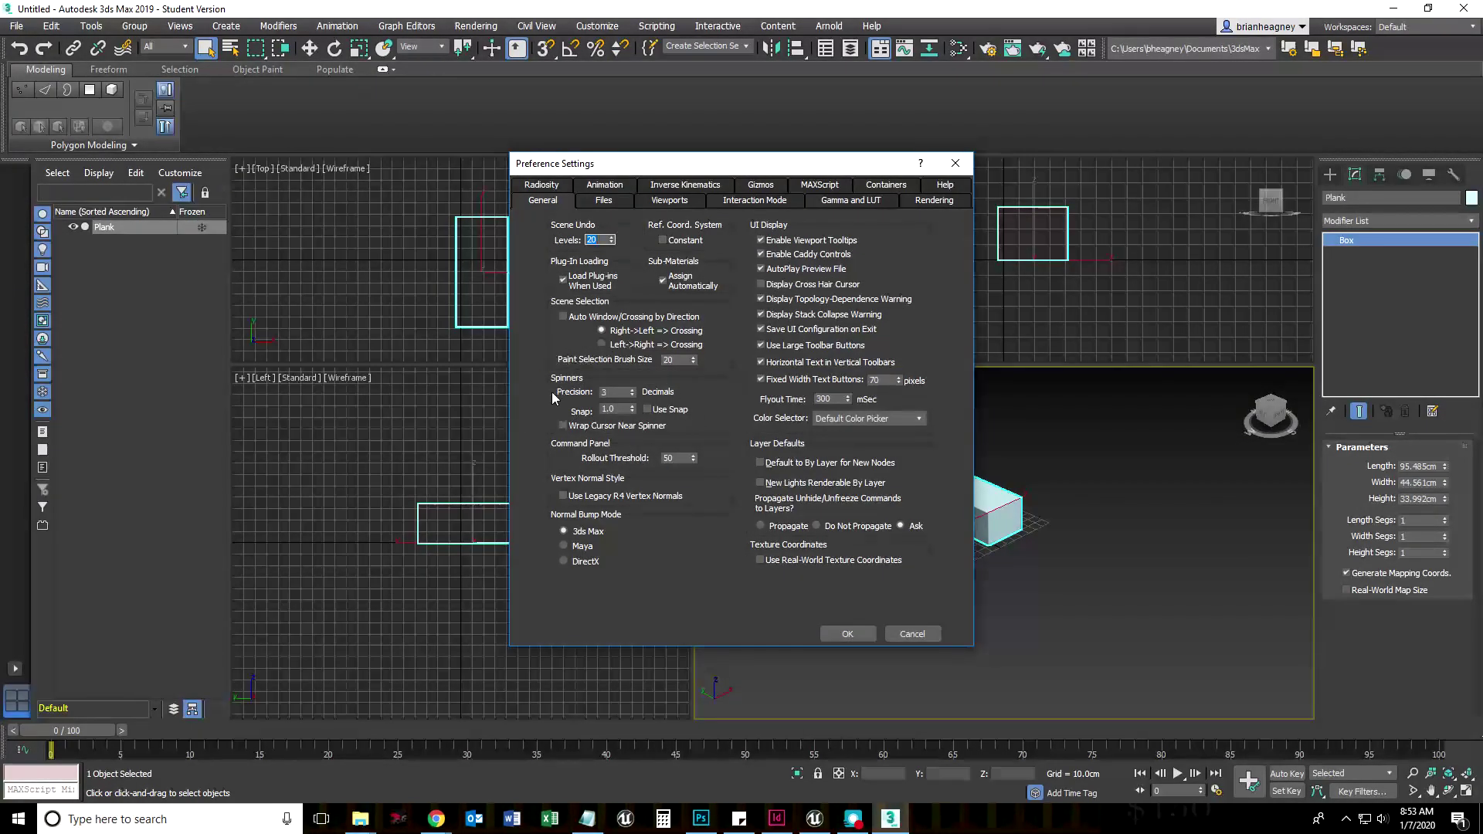
click(610, 408)
text(5)
click(831, 634)
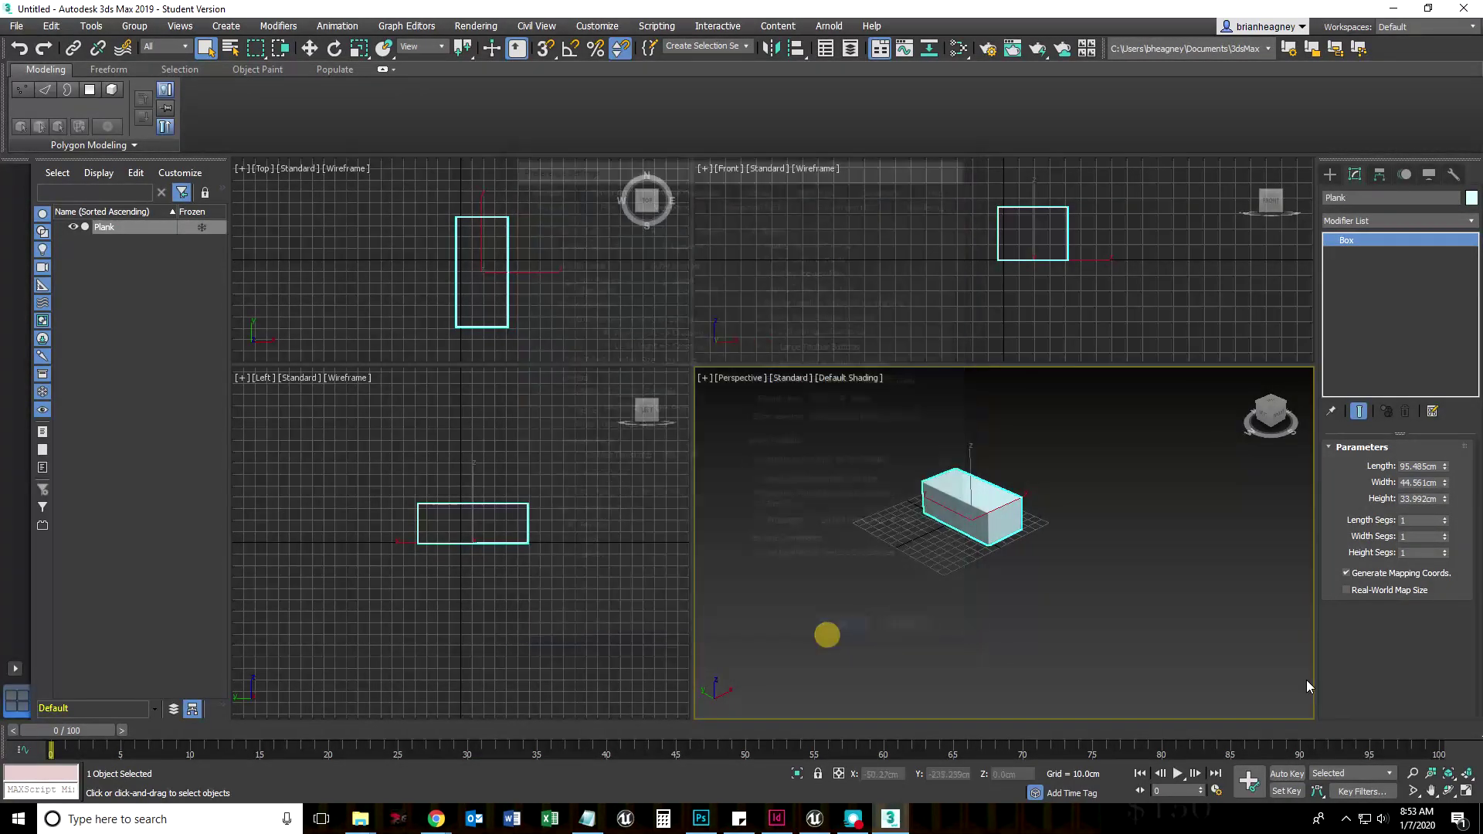
Step: Lengthen the Plank in 5cm steps to 165.485cm, then turn spinner snapping off
click(1444, 464)
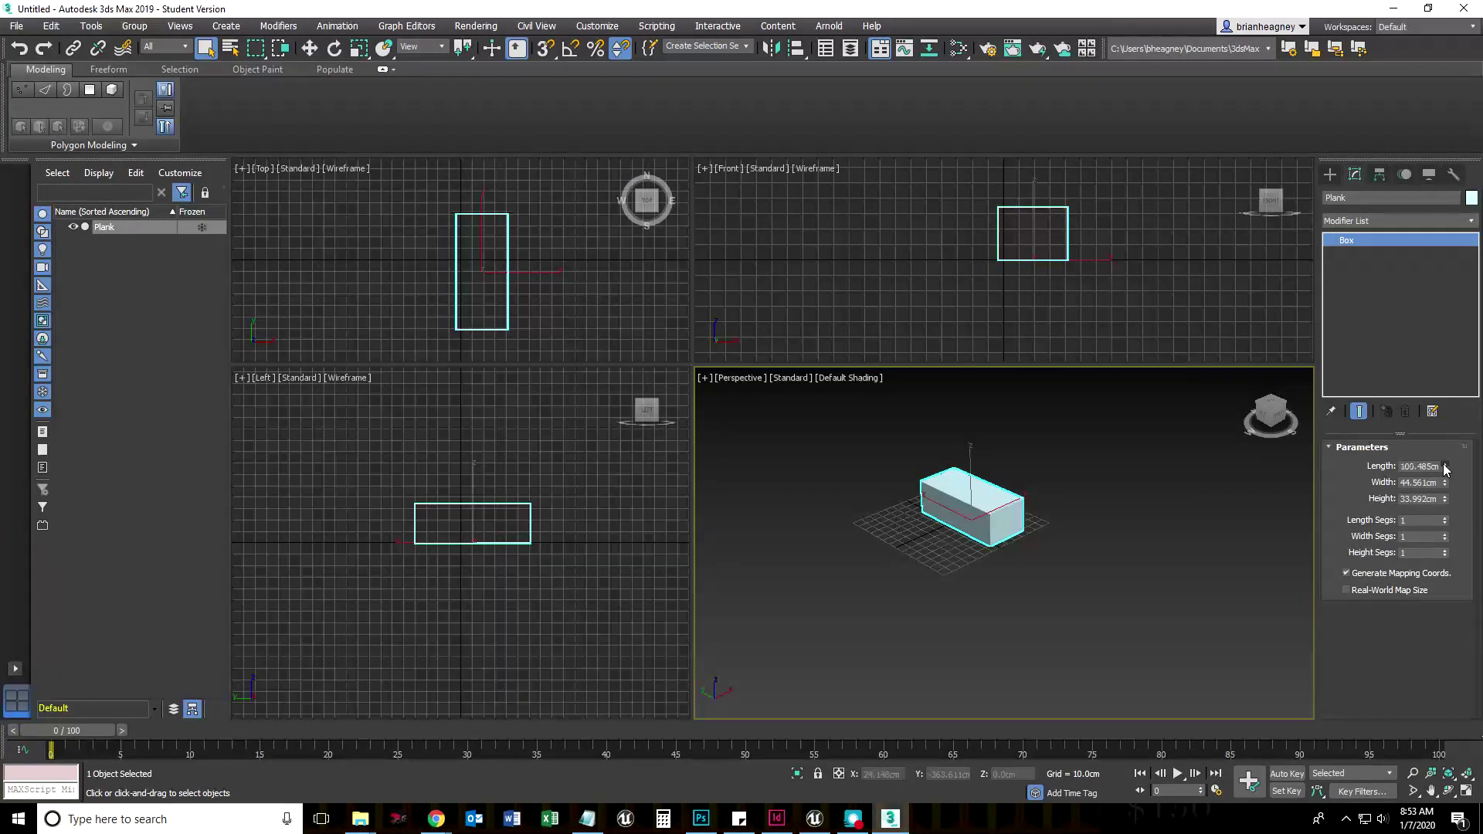
click(1444, 463)
click(1444, 464)
click(1445, 464)
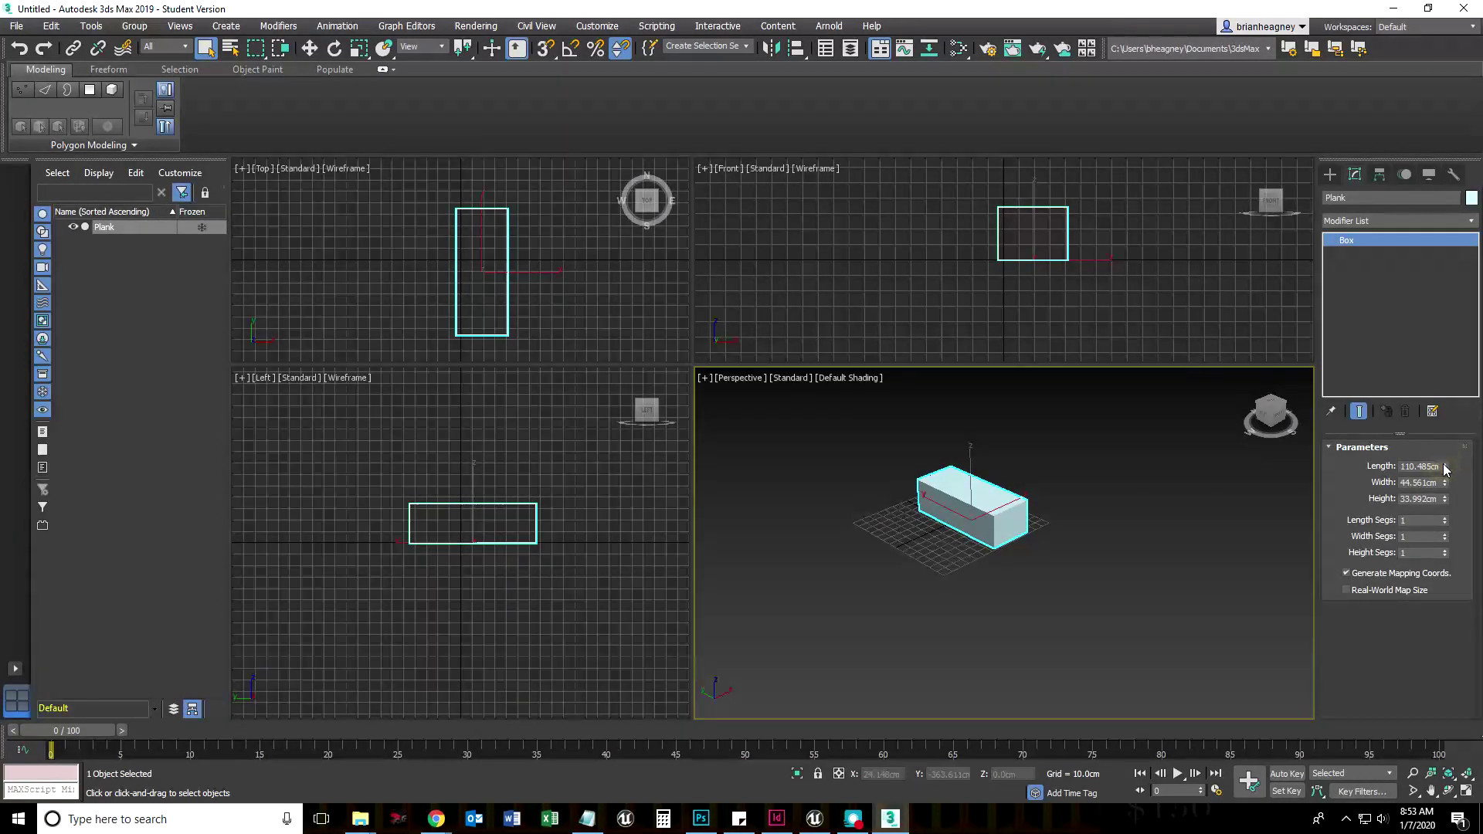
click(1444, 463)
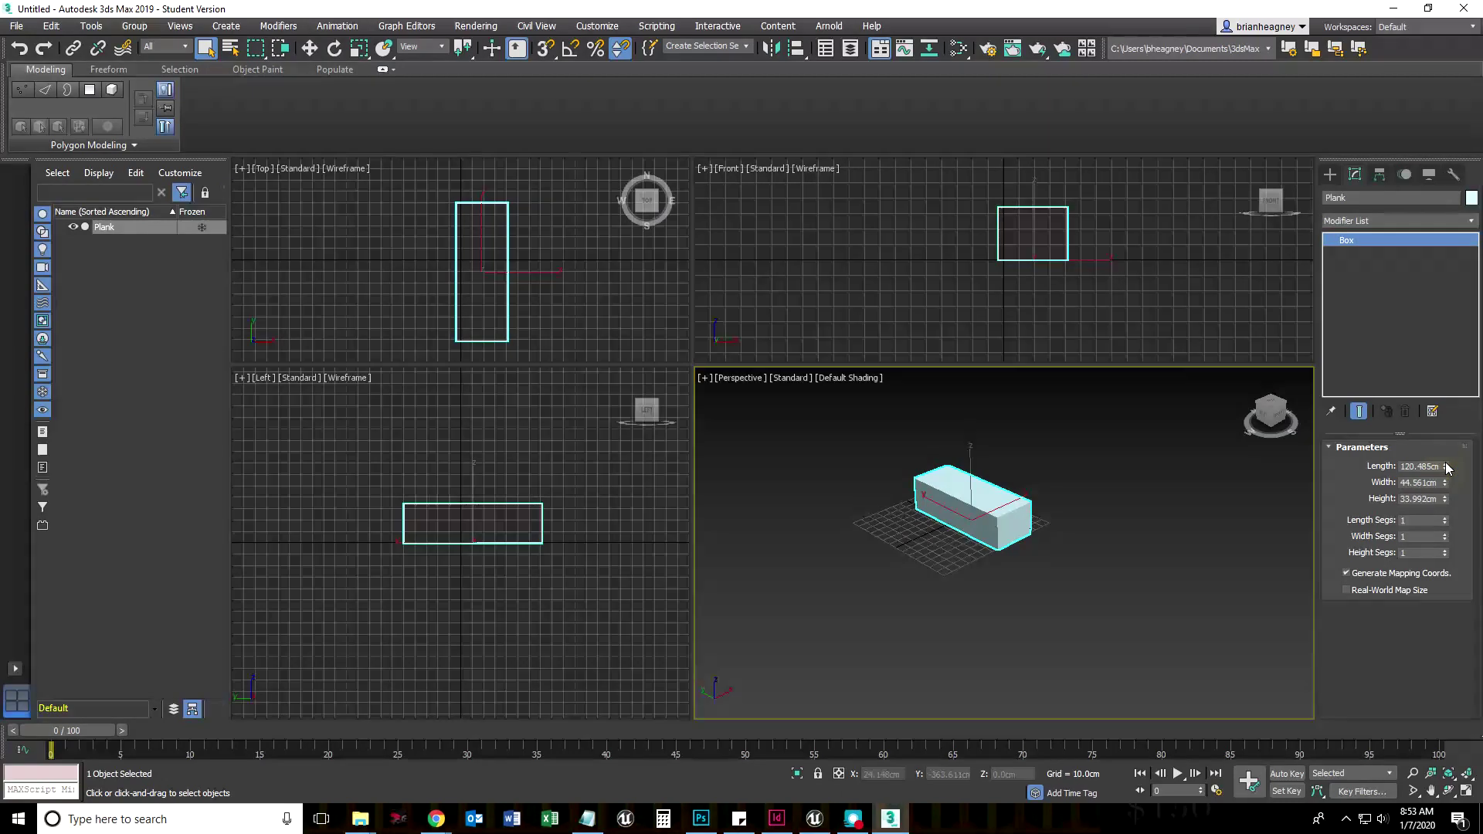
click(1444, 464)
click(1444, 464)
click(1444, 465)
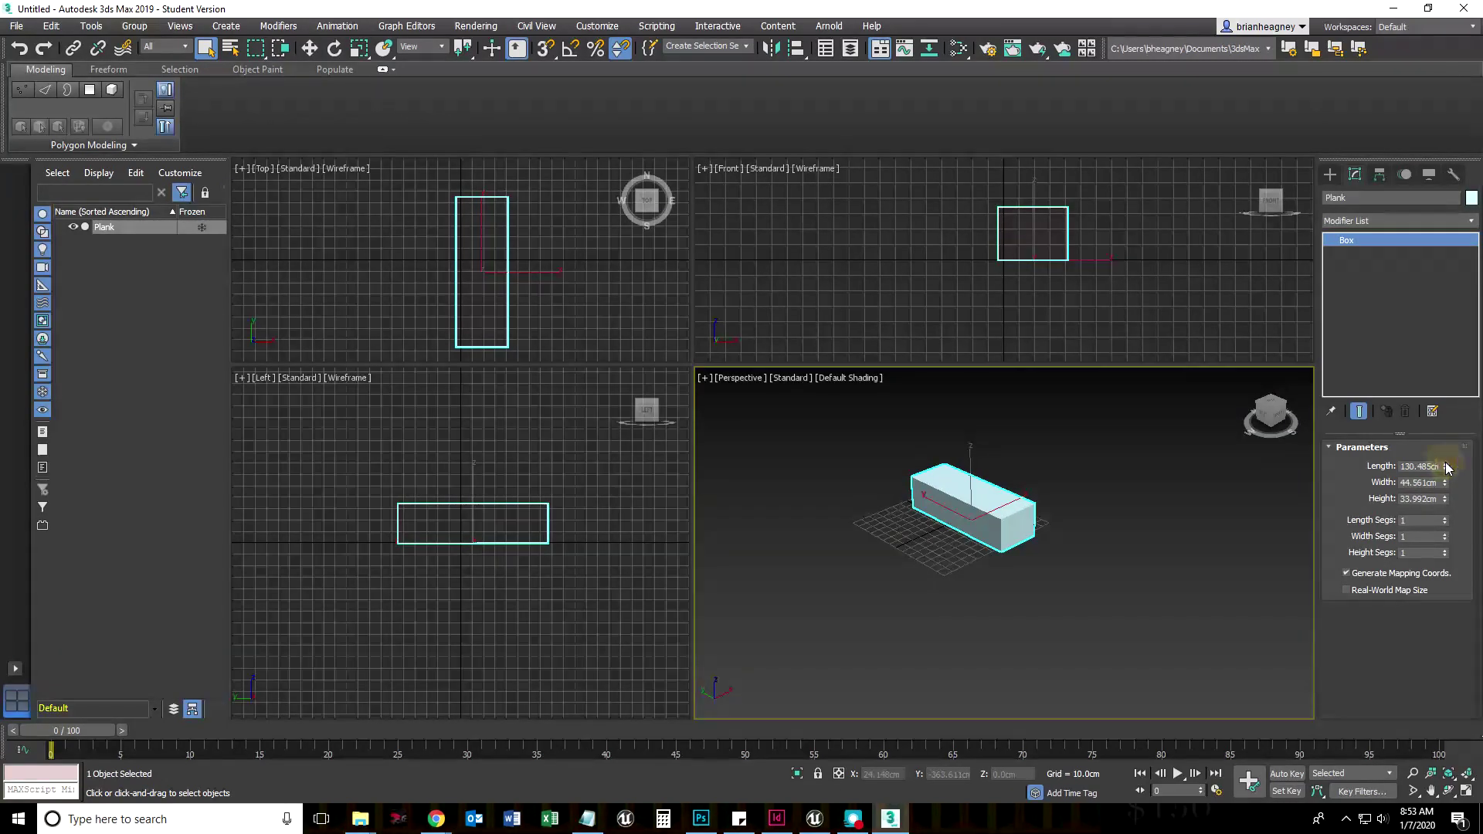
click(1445, 464)
click(1444, 464)
click(1444, 464)
click(1445, 464)
click(1444, 464)
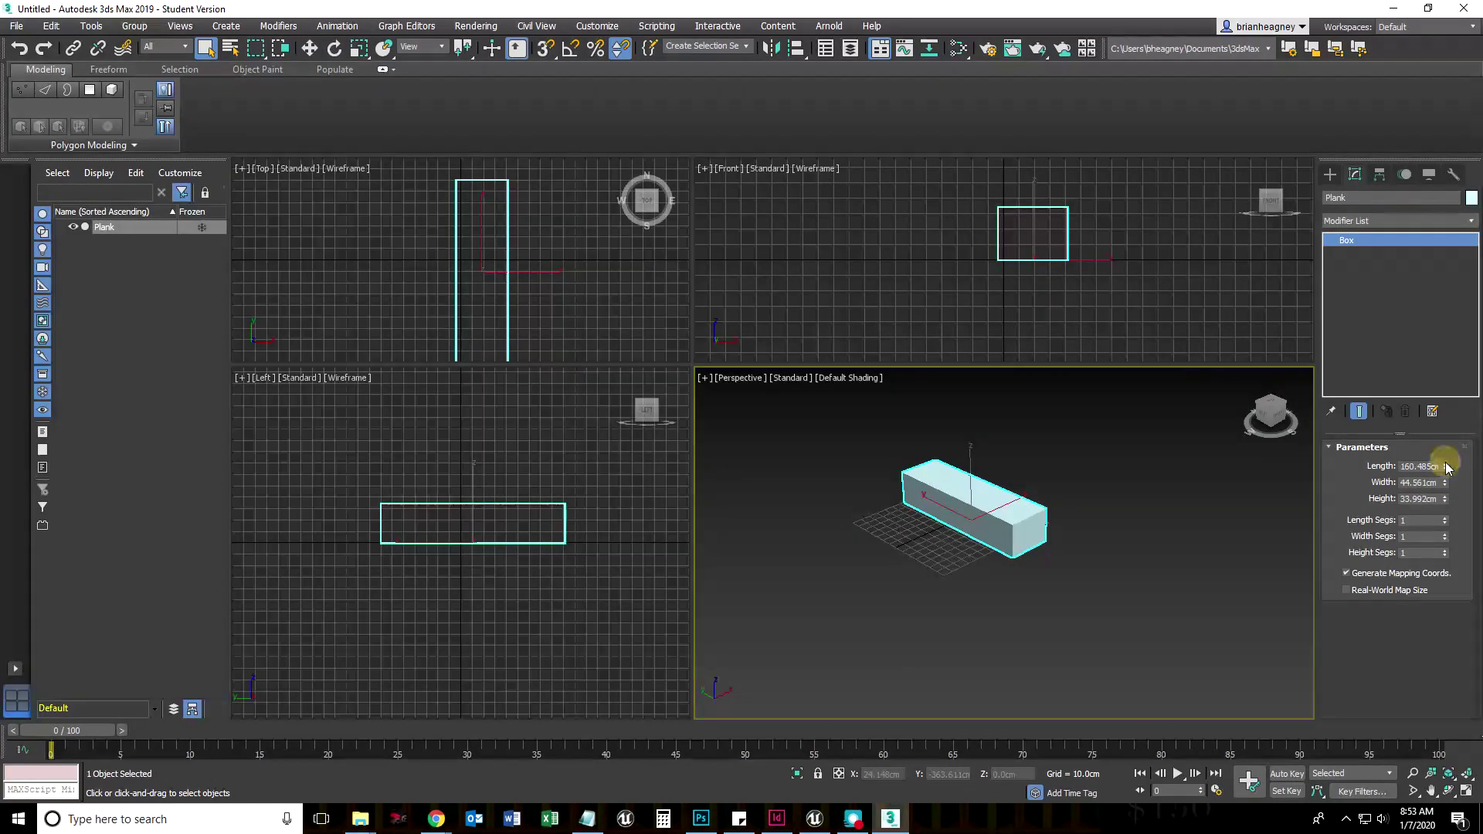
click(1444, 464)
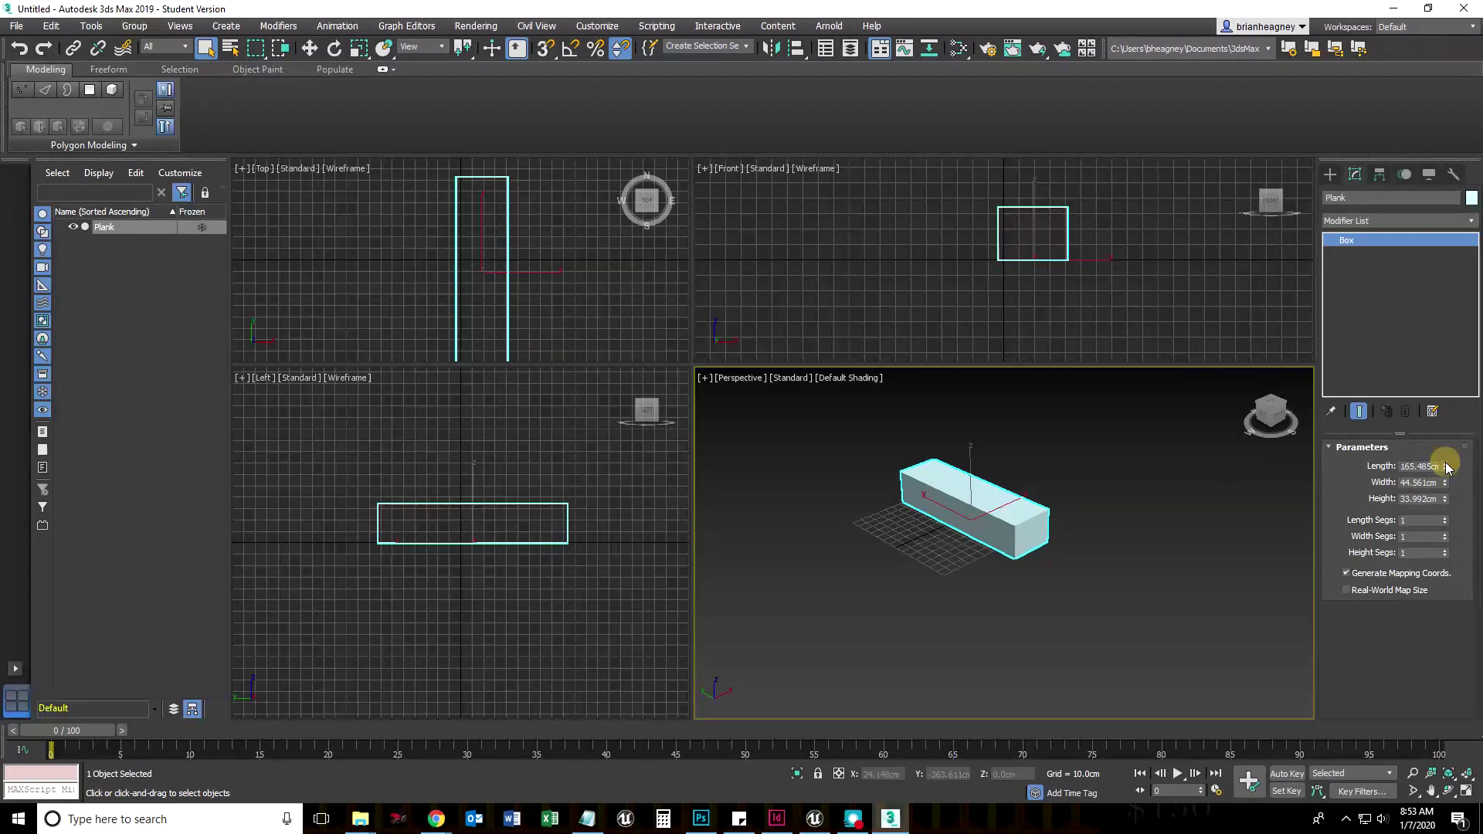
click(620, 49)
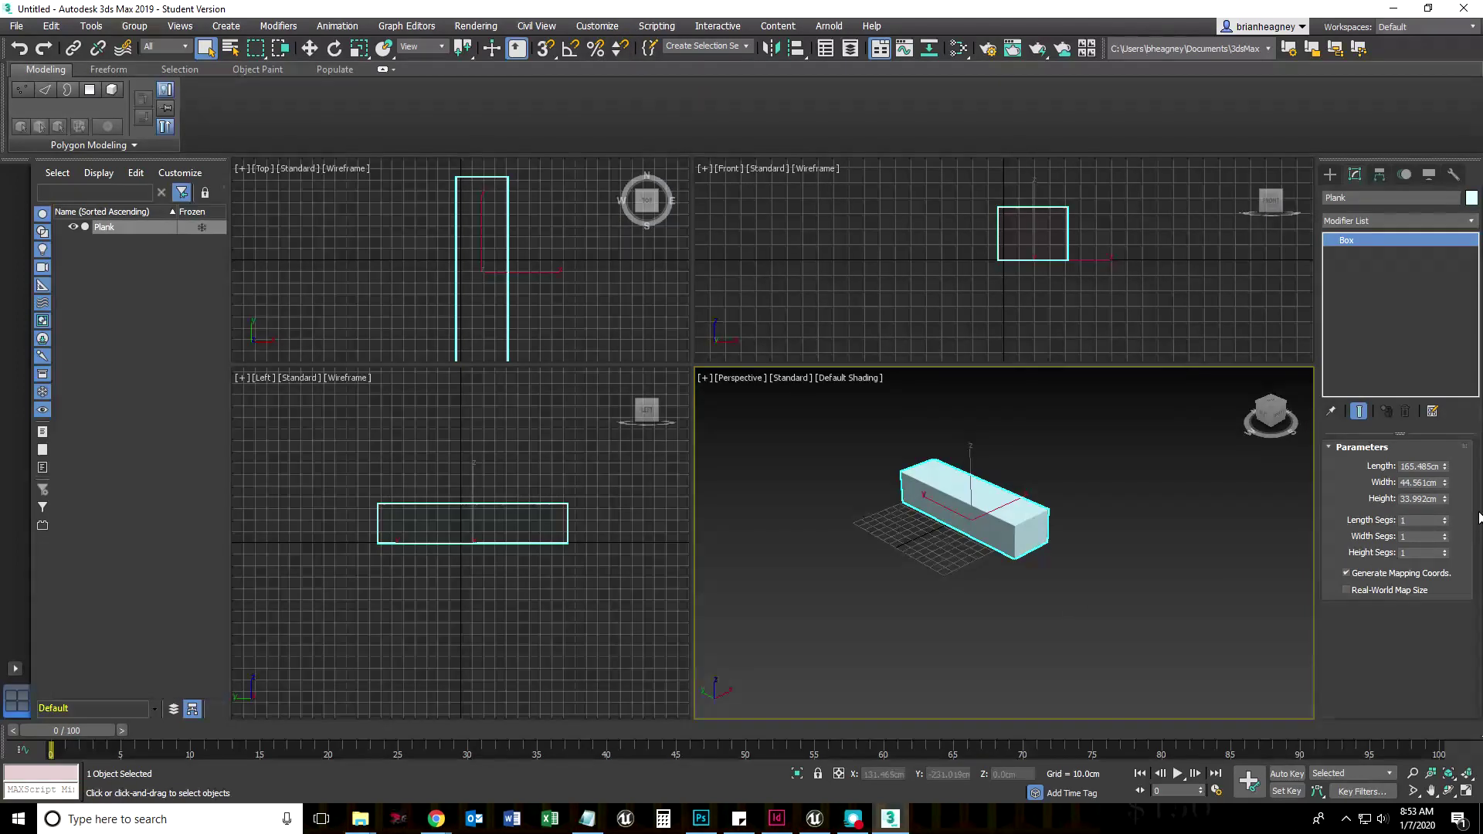
Step: Shorten the Plank box to 120.804cm long and display it with edged faces
mouse_move(1444, 466)
mouse_down()
mouse_move(1447, 503)
mouse_move(1446, 477)
mouse_up()
scroll(939, 535, up, 6)
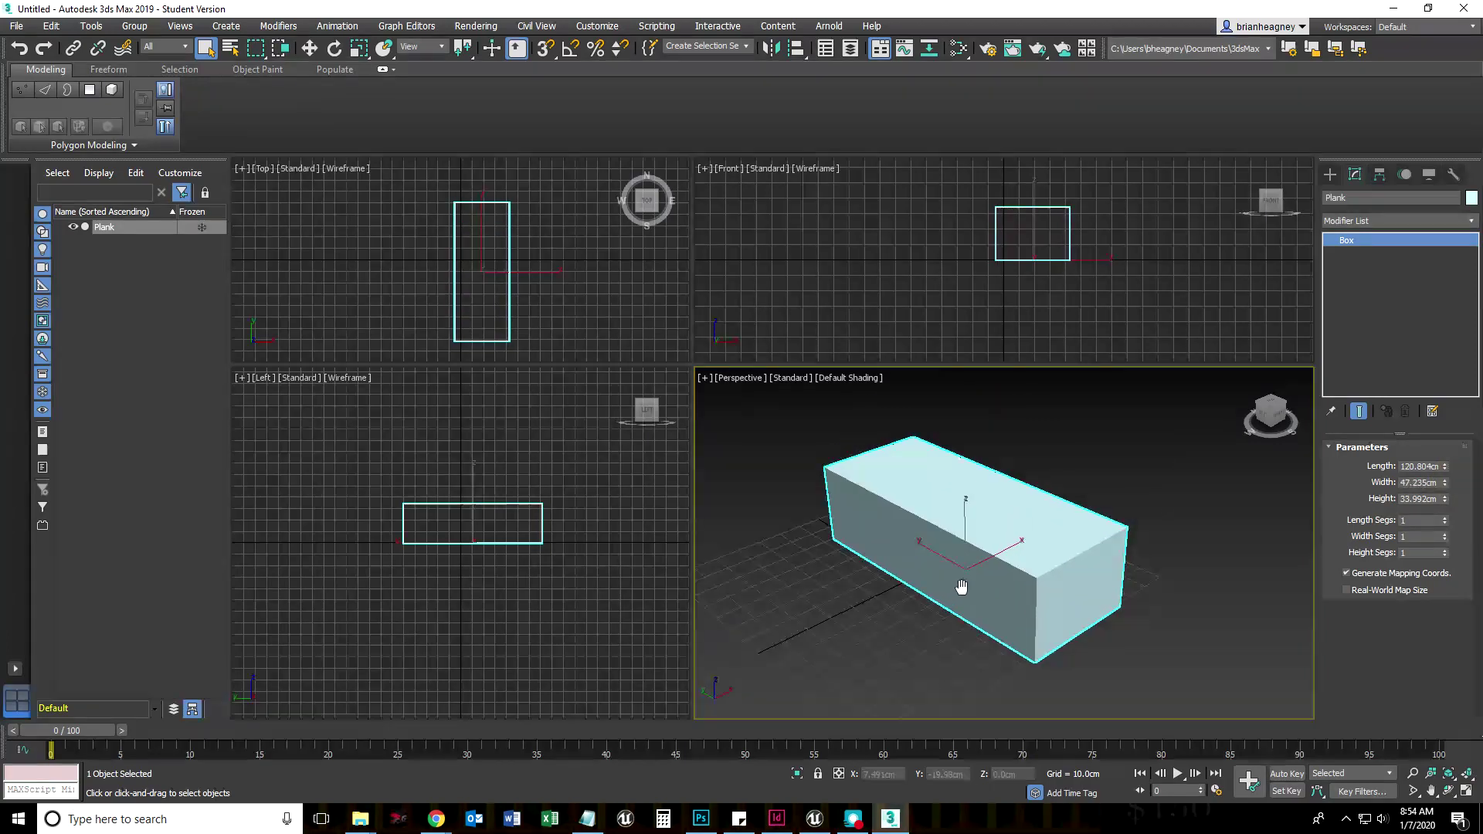
key(F4)
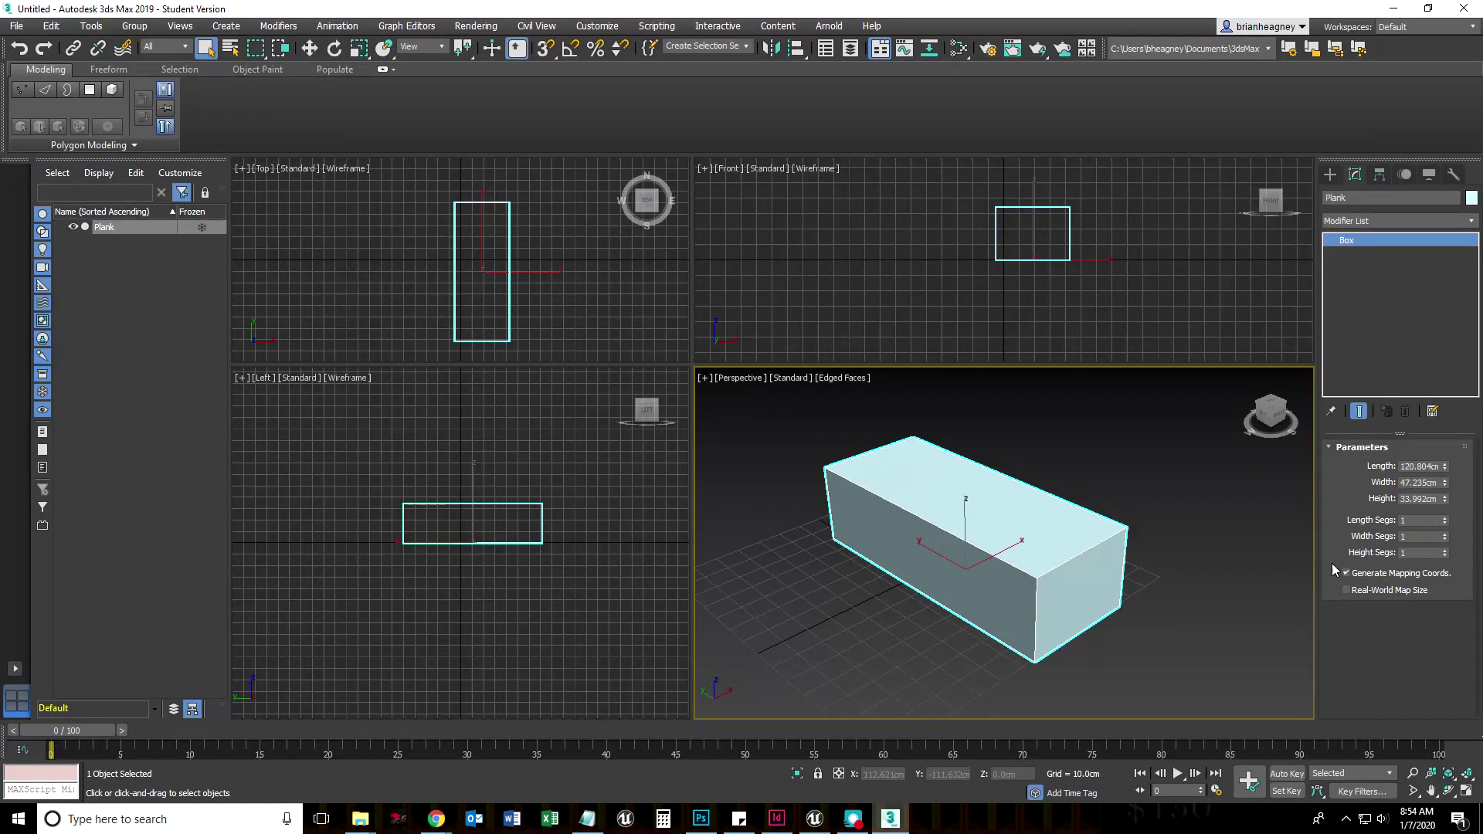
Step: Set the box's Length, Width and Height segments to 3 each
click(1444, 518)
click(1444, 517)
click(1444, 533)
click(1443, 533)
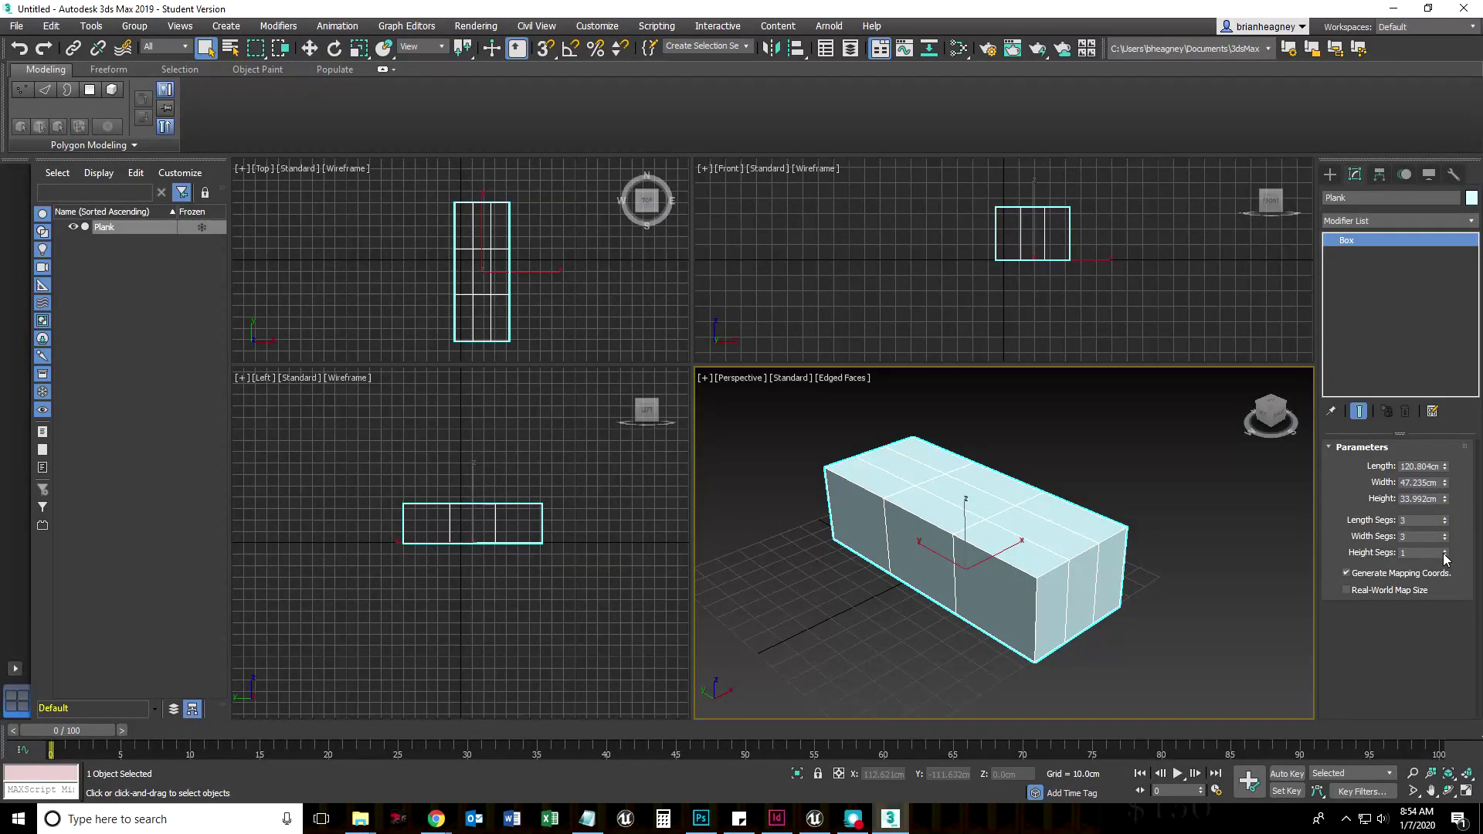
click(1444, 550)
click(1444, 549)
Step: Orbit around the box and cycle shaded and wireframe modes, ending with edged faces
alt+middle_drag(1055, 612, 1043, 585)
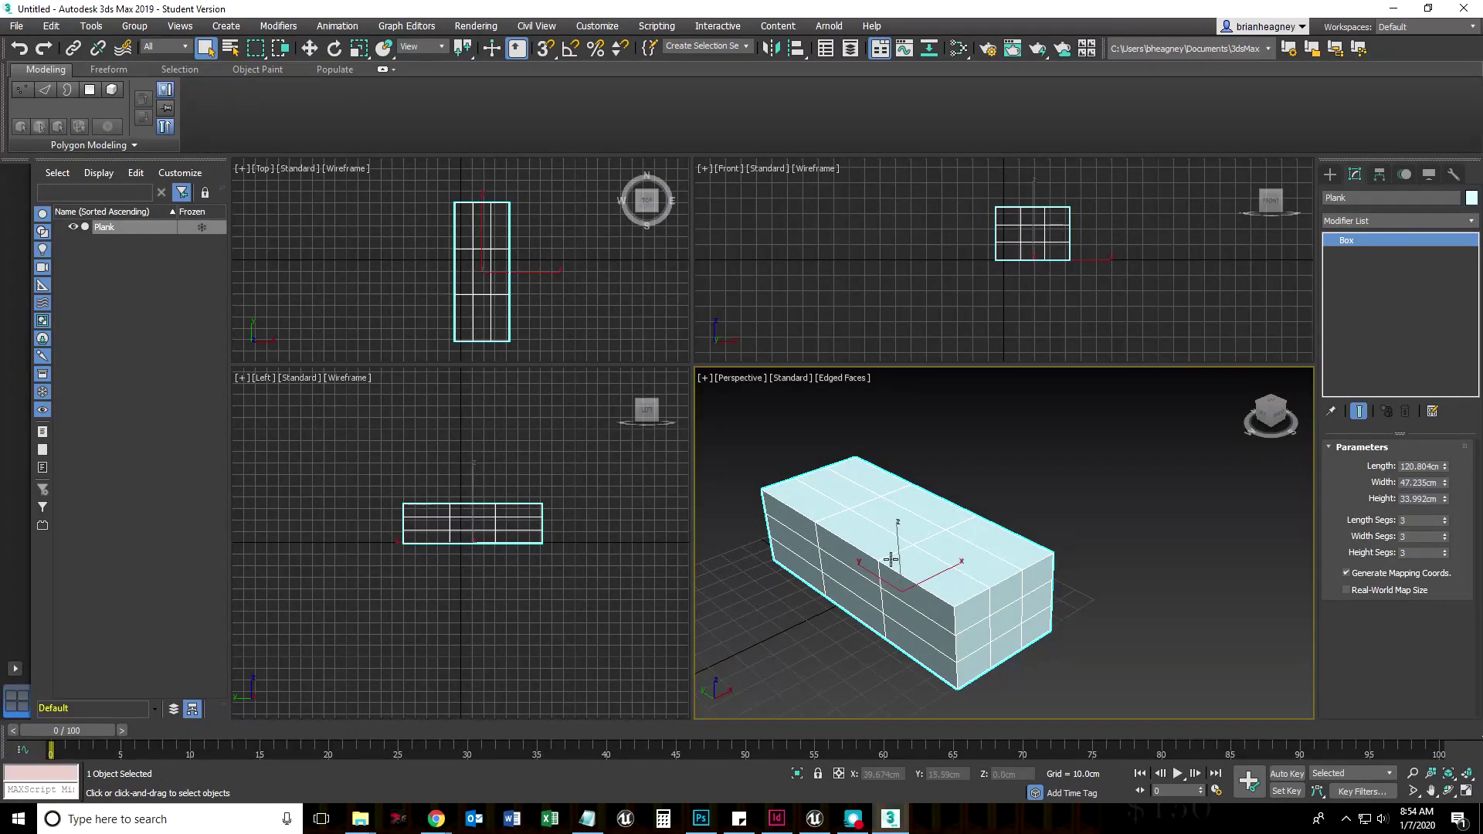
alt+middle_drag(911, 633, 908, 590)
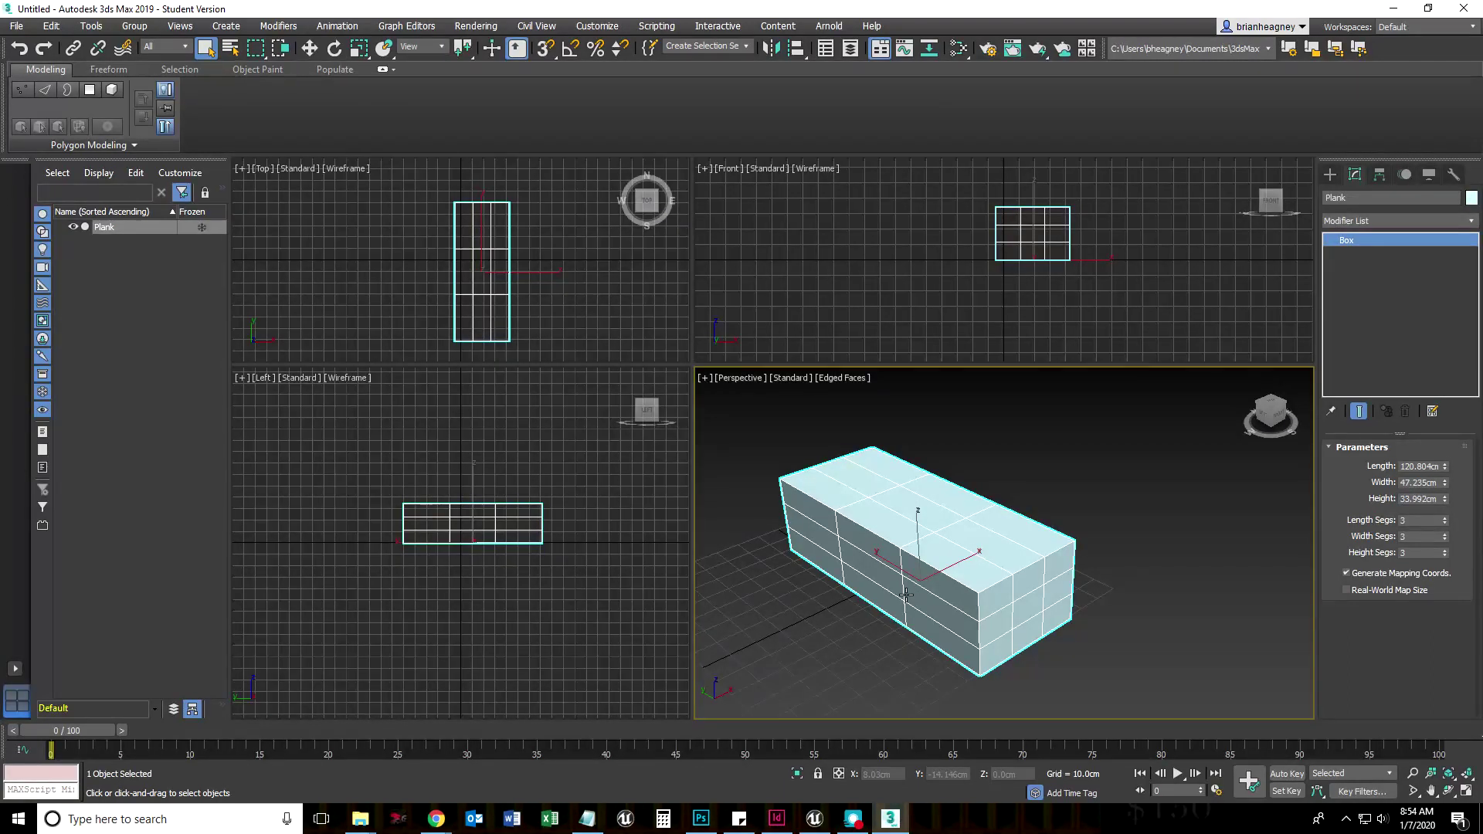
key(F4)
key(F4)
key(F4)
key(F4)
key(F4)
key(F4)
key(F4)
key(F4)
key(F3)
key(F3)
key(F3)
key(F3)
key(F3)
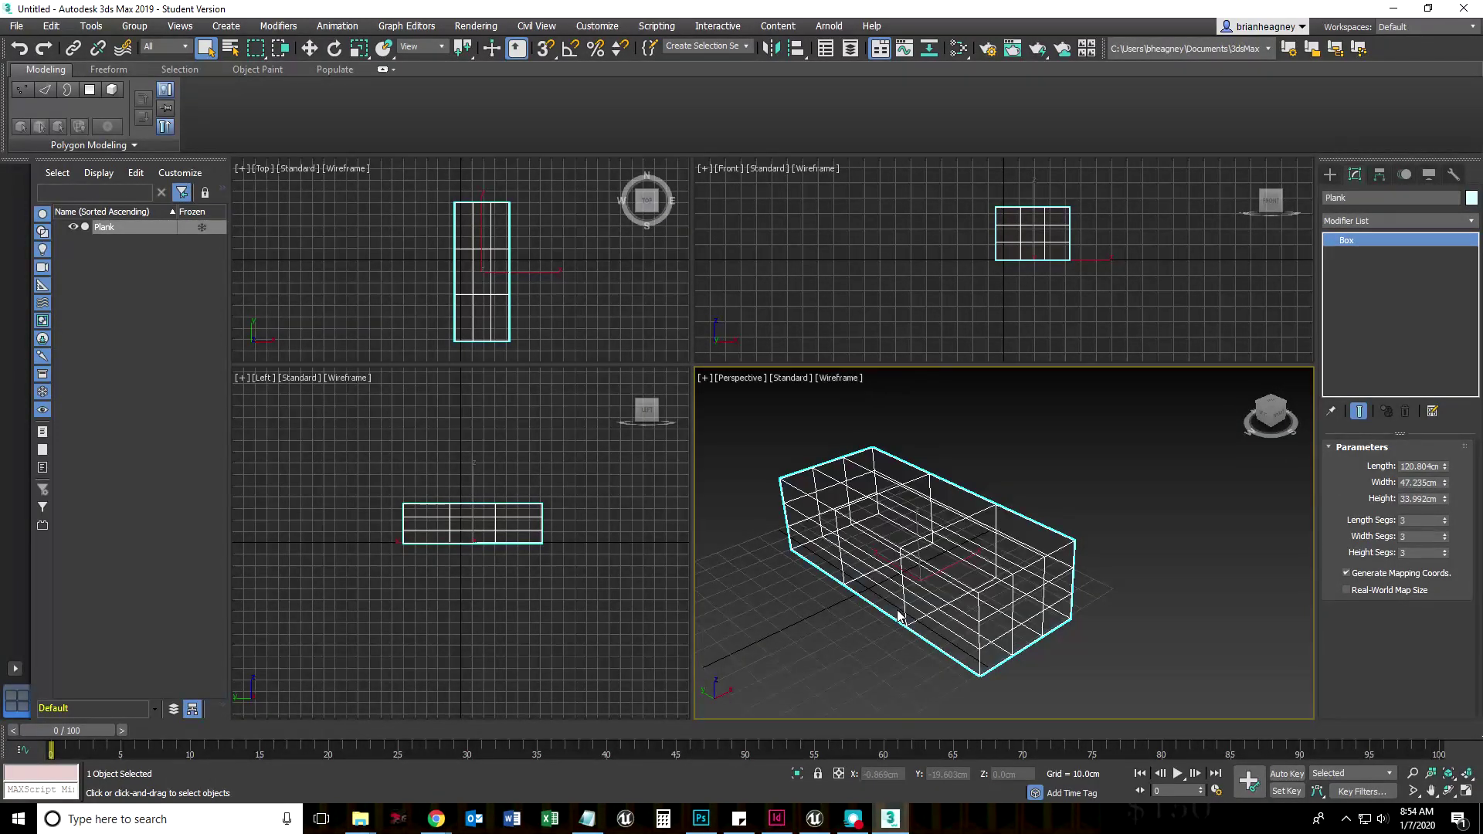
key(F3)
key(F3)
key(F3)
Step: Narrow Plank to 37.788cm wide and raise its height to 37.051cm
middle_drag(898, 615, 927, 593)
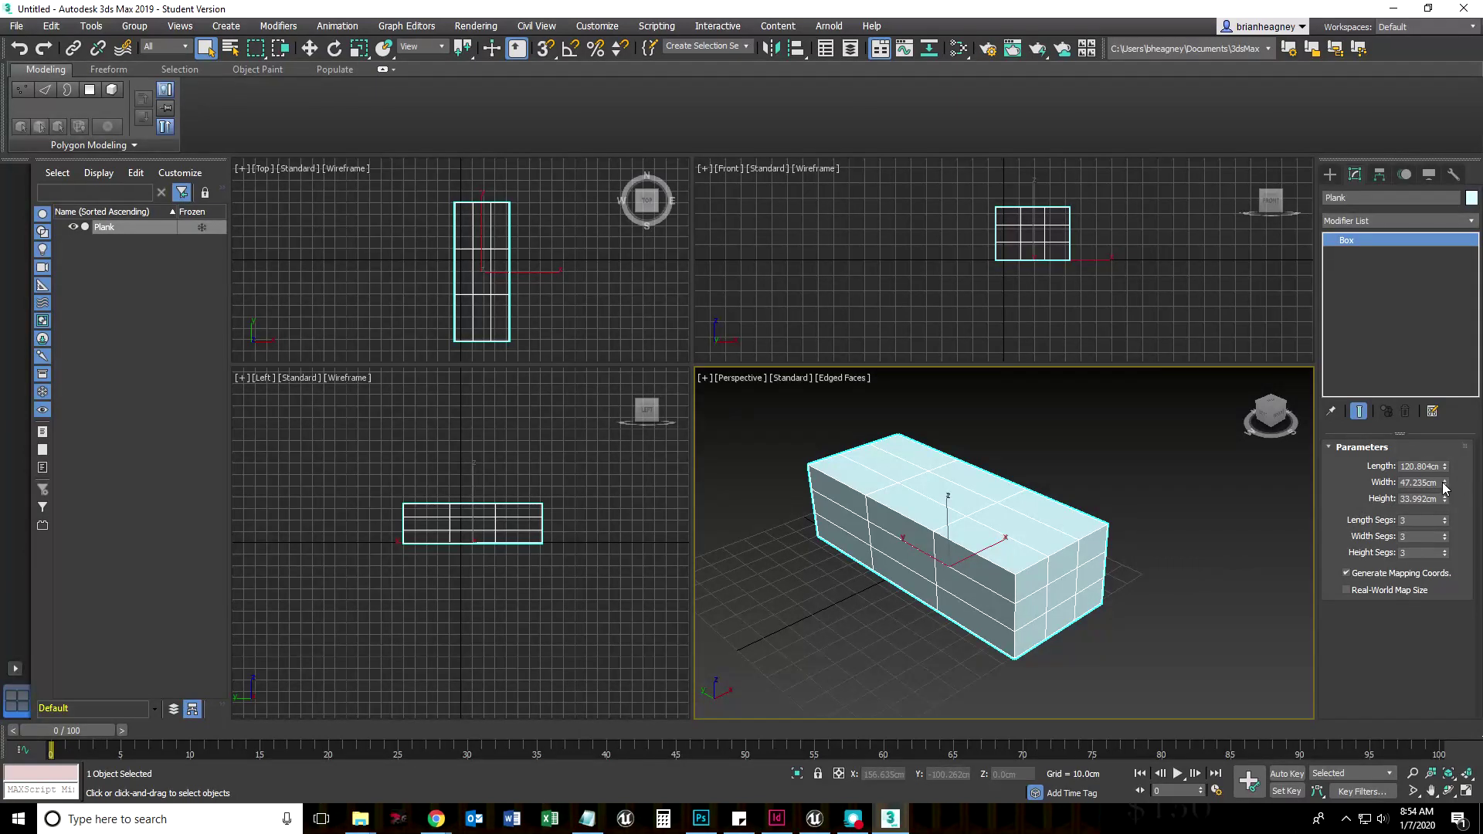
drag(1444, 484, 1412, 274)
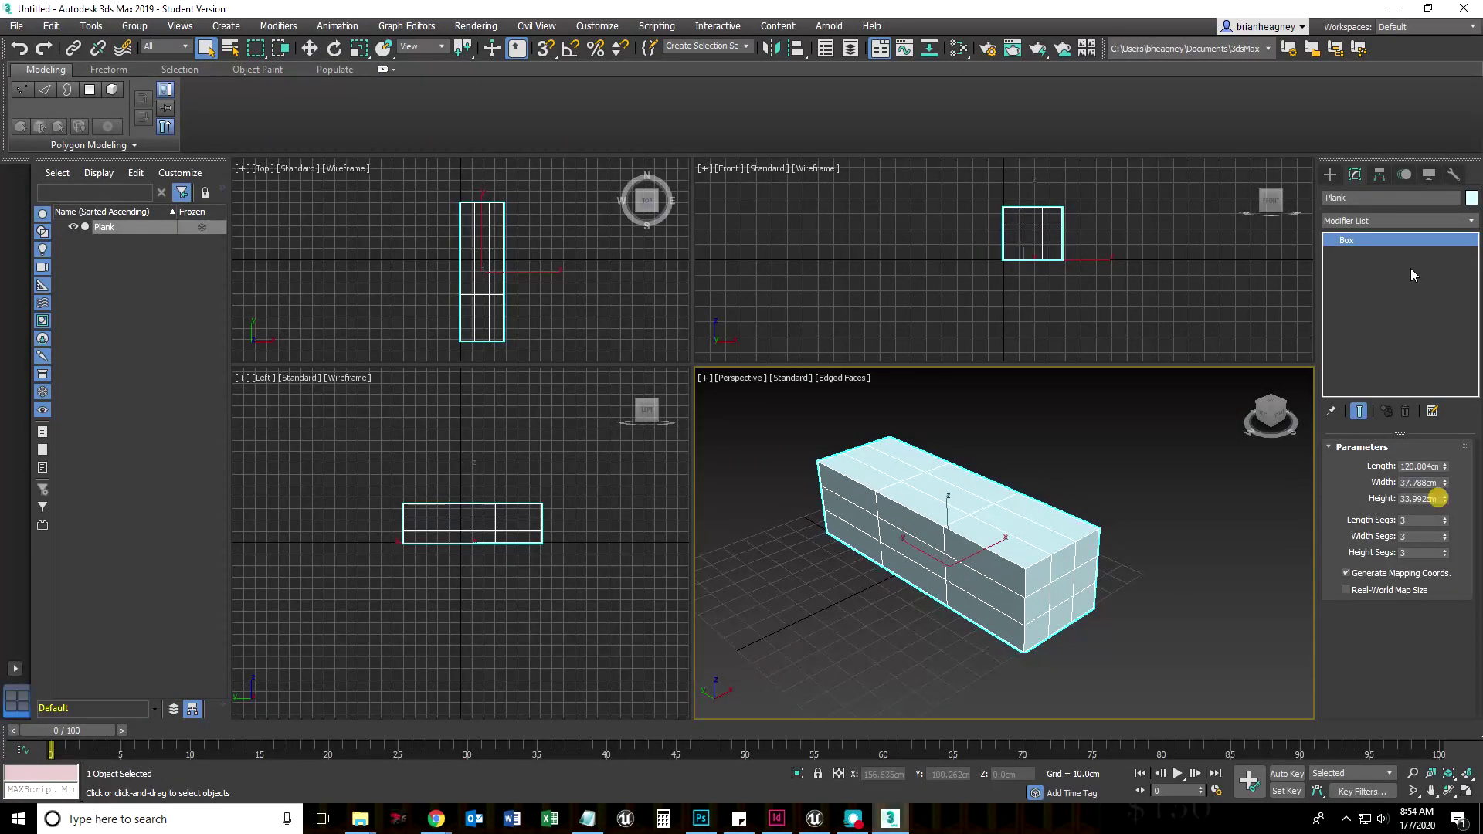
drag(1444, 499, 1447, 506)
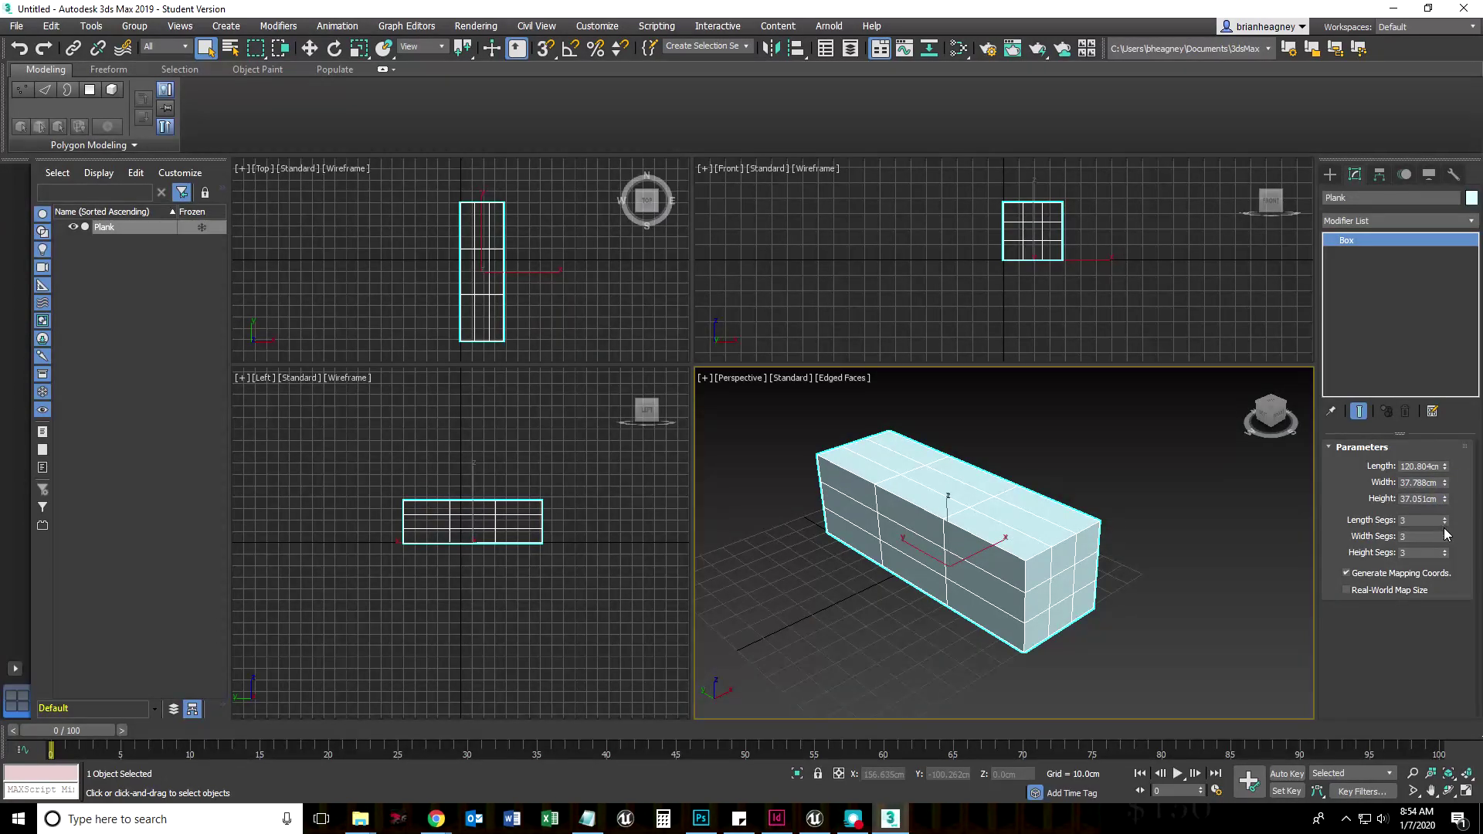